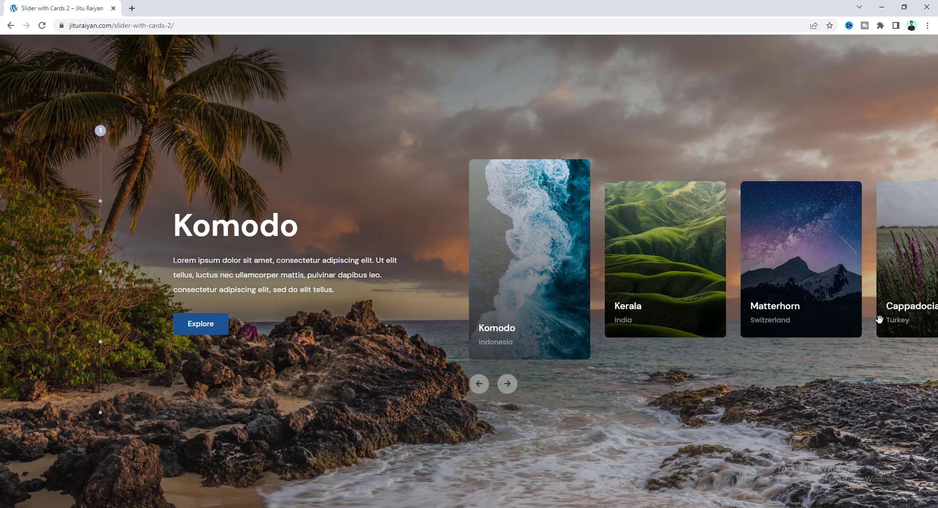
Try the demo slider by swiping through its destination cards and switching slides with the pagination dots.
left_click(663, 268)
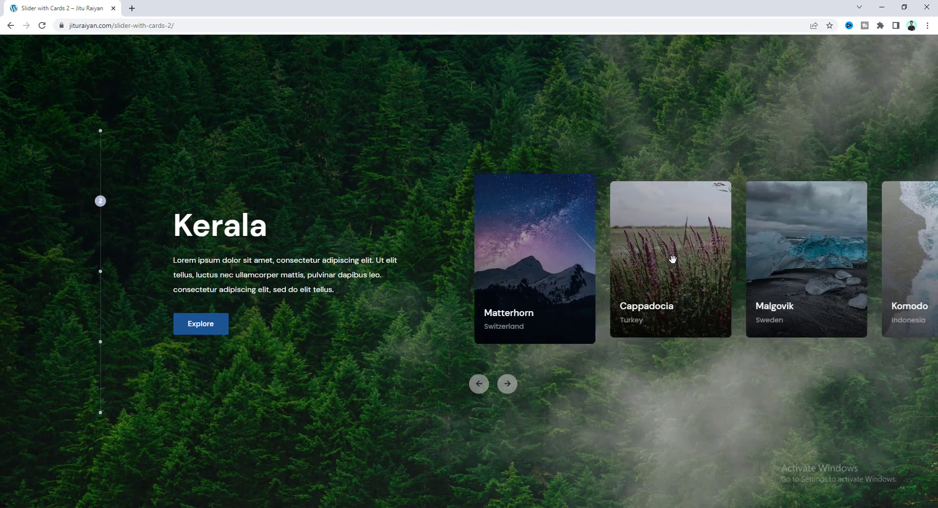
left_click(673, 259)
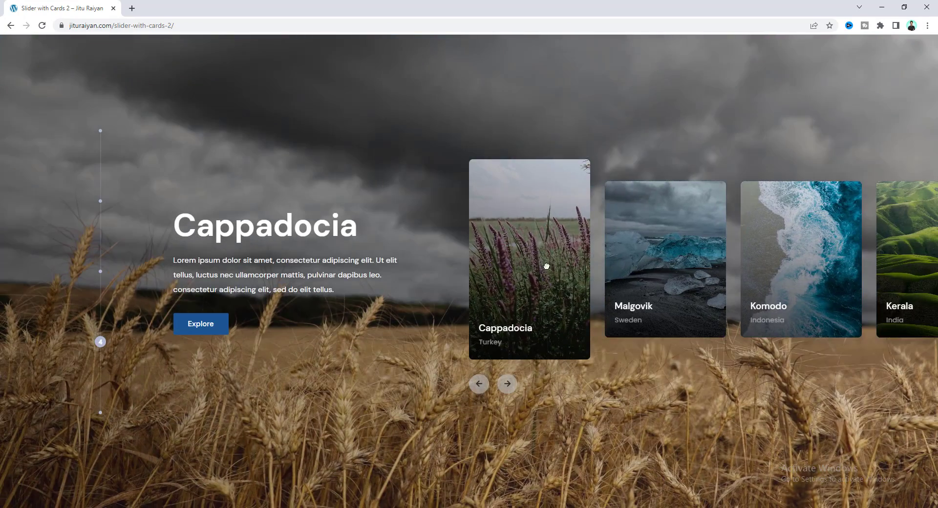
left_click(544, 266)
left_click(535, 267)
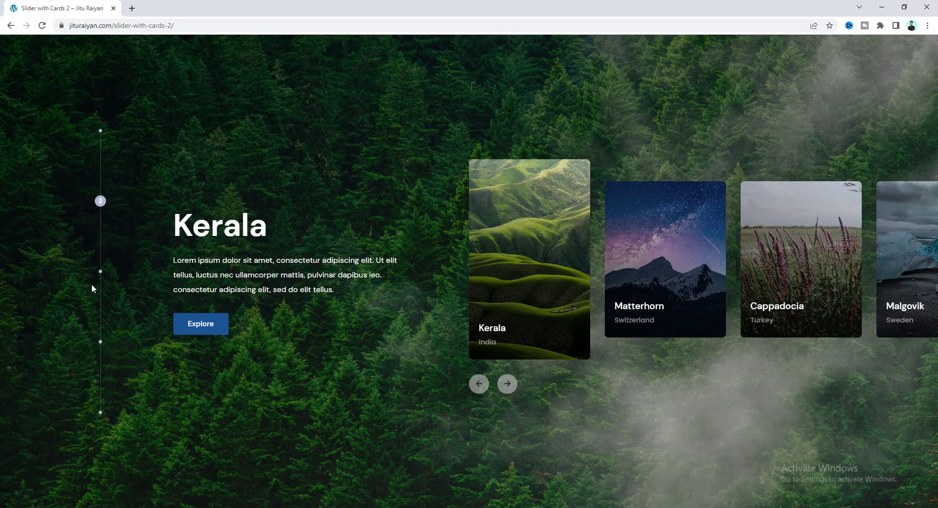
left_click(101, 273)
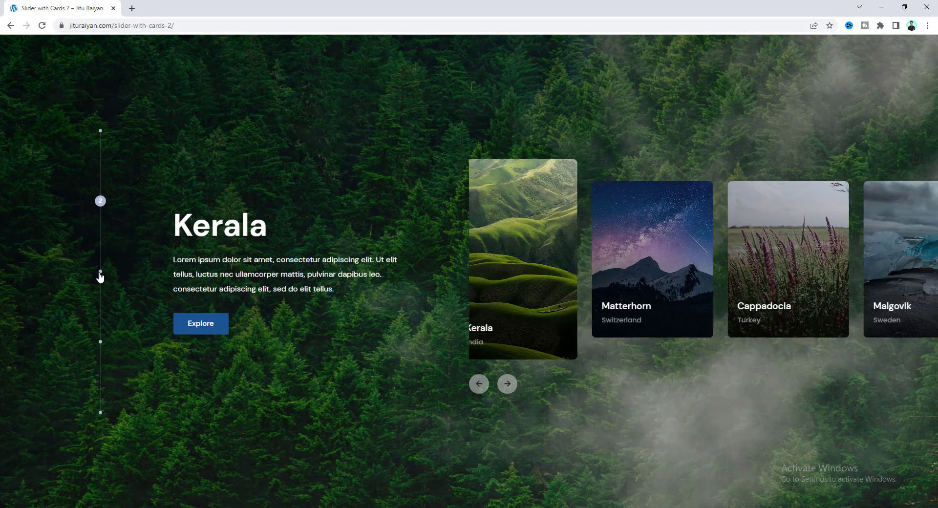
left_click(100, 342)
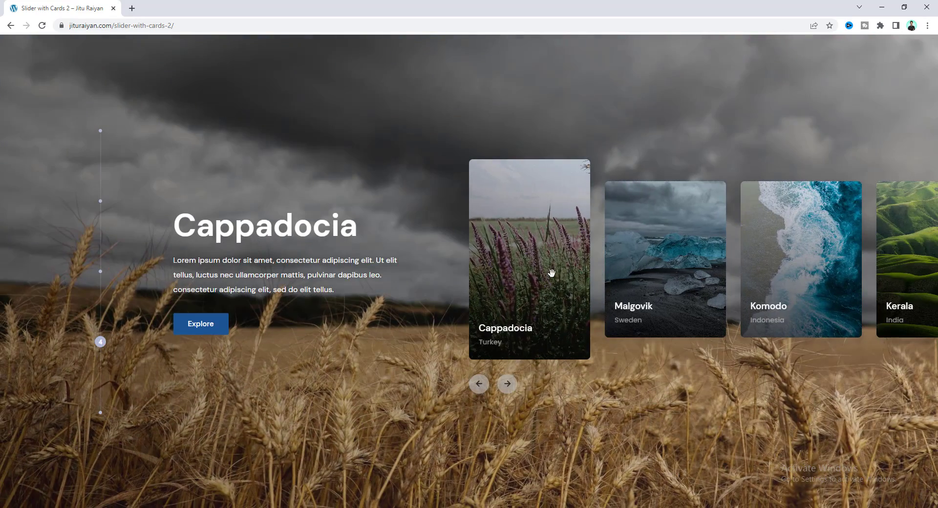
Swipe the demo slider's cards further and step back through the slides with the previous arrow.
left_click(625, 270)
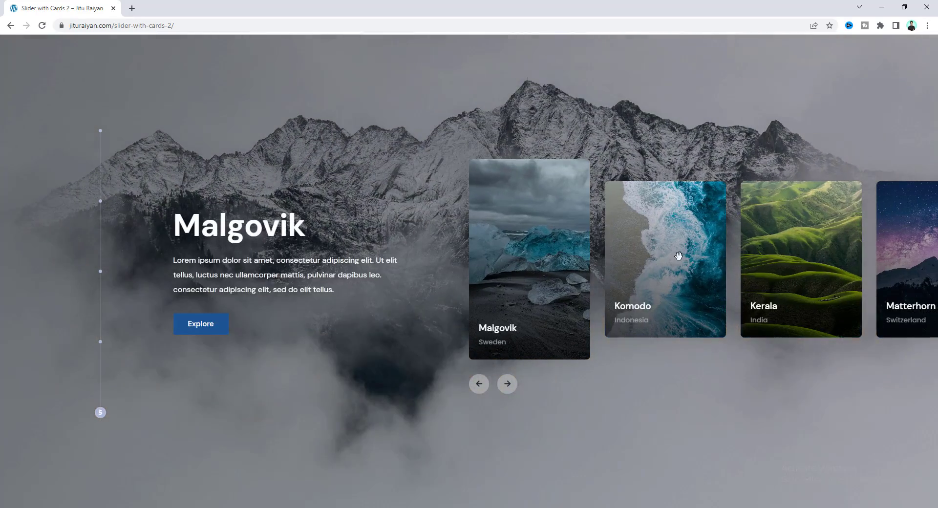
left_click(679, 256)
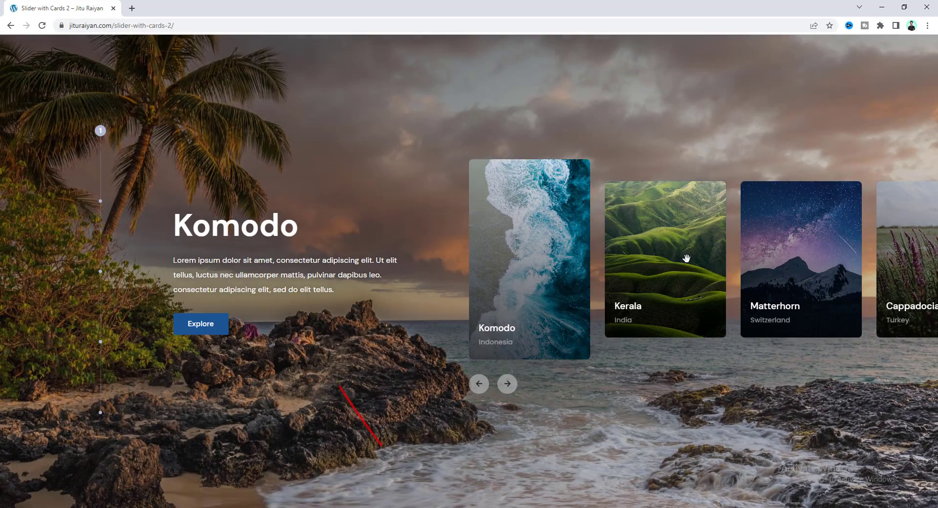
left_click_drag(684, 260, 544, 254)
left_click(536, 254)
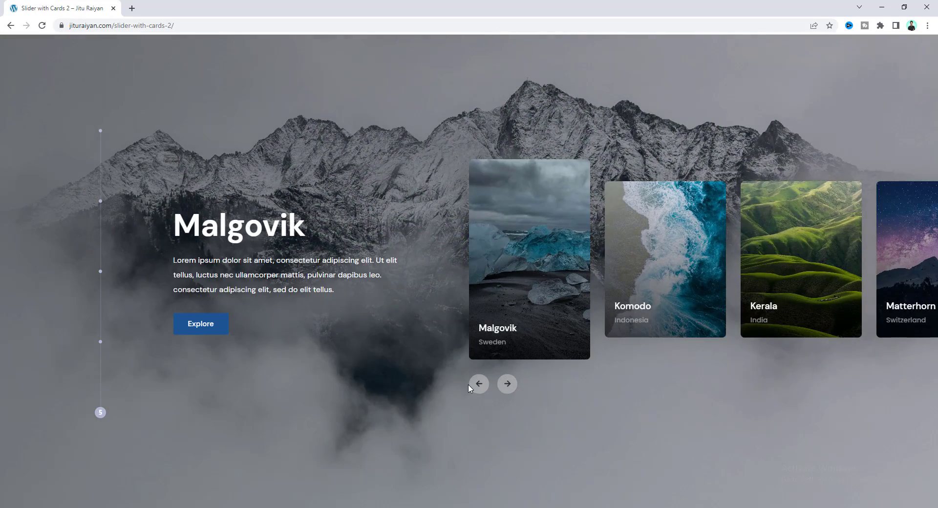
left_click(476, 386)
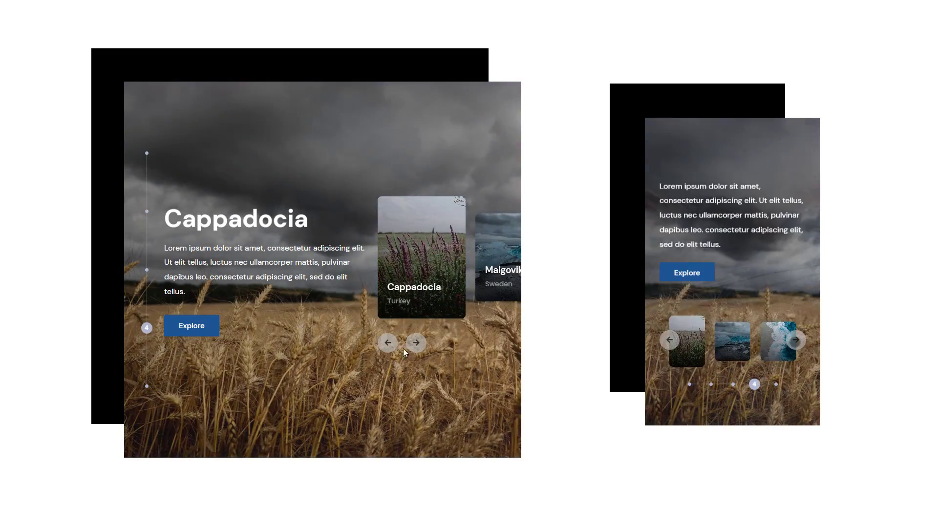
left_click(388, 343)
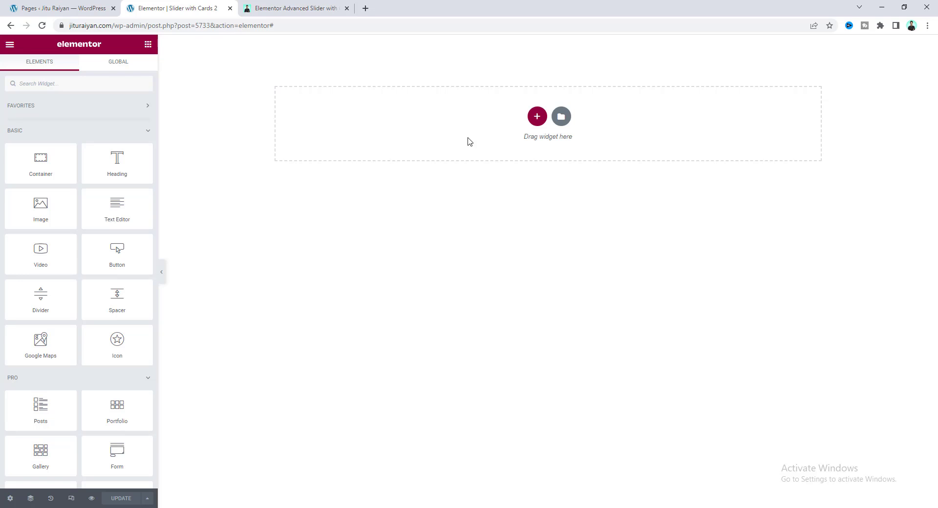
Review the Gumroad product page for Elementor Advanced Slider with Card Carousel.
left_click(309, 3)
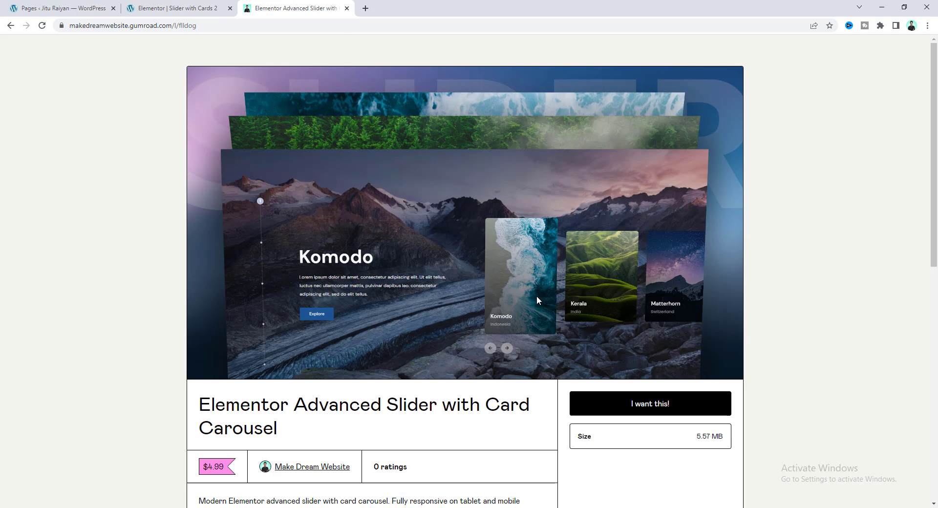
scroll(536, 295, "down", 10)
scroll(536, 301, "up", 10)
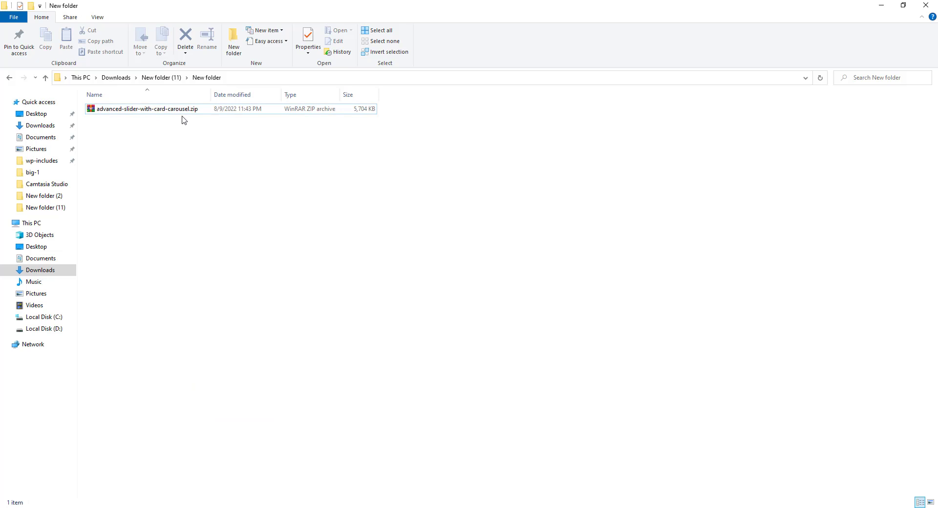
Extract advanced-slider-with-card-carousel.zip into a folder of the same name.
left_click(198, 110)
right_click(197, 109)
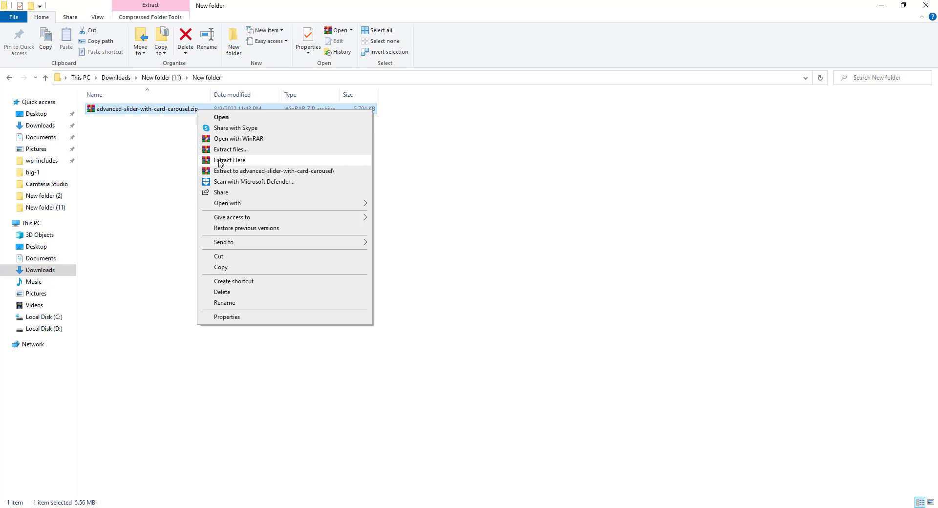
left_click(230, 169)
left_click(141, 167)
double_click(132, 108)
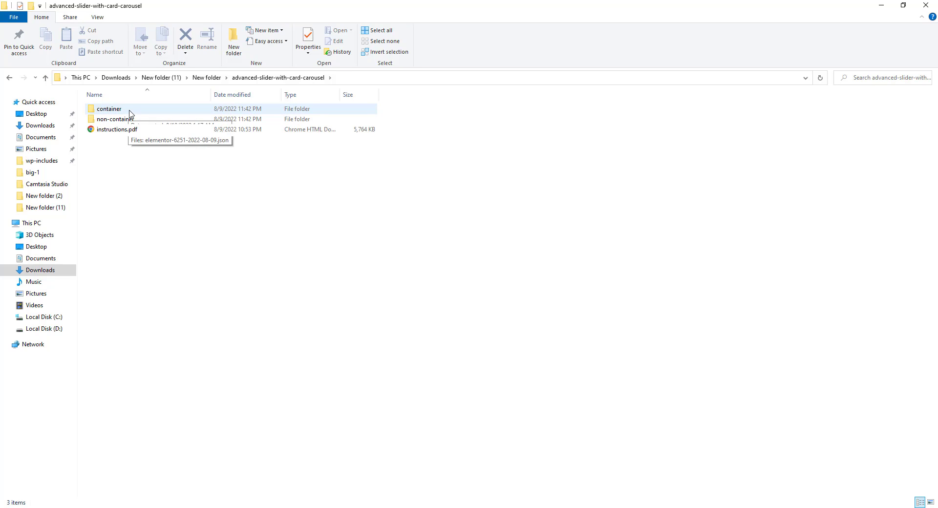
double_click(130, 112)
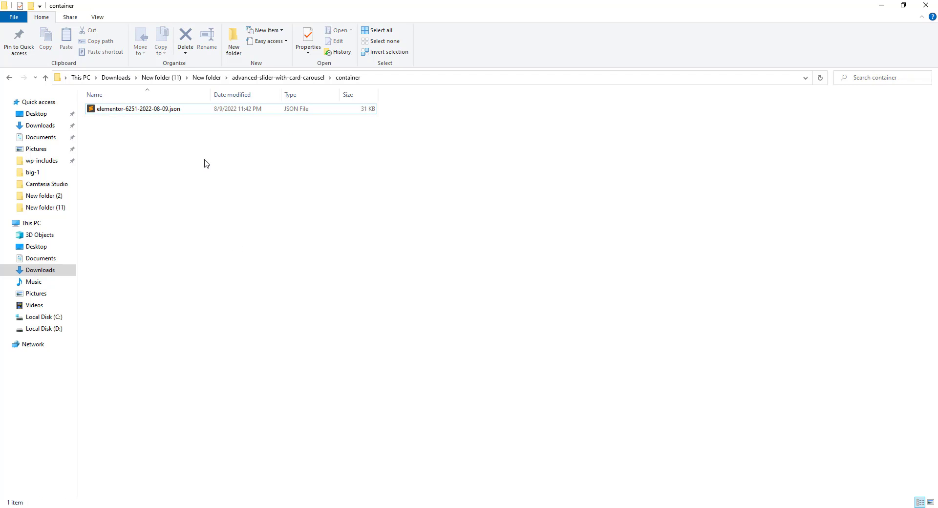
left_click(184, 114)
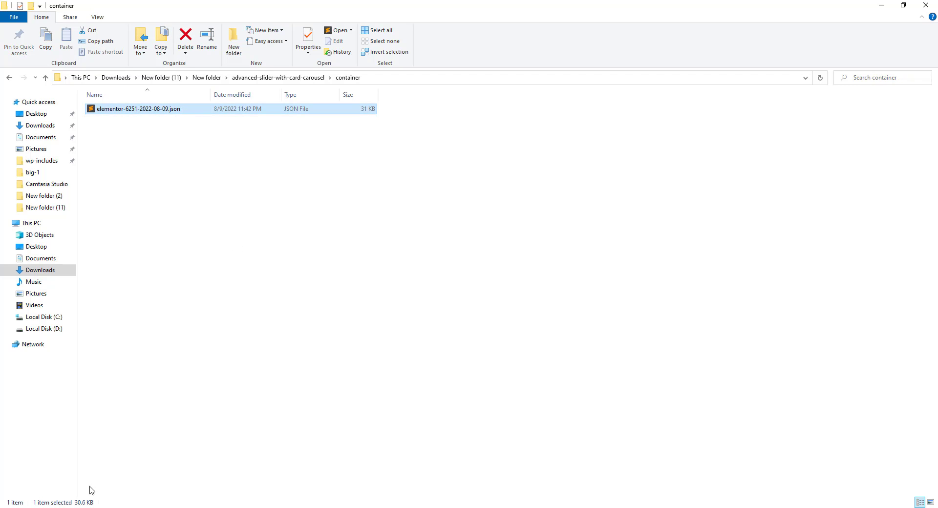
key("alt+Tab")
left_click(559, 116)
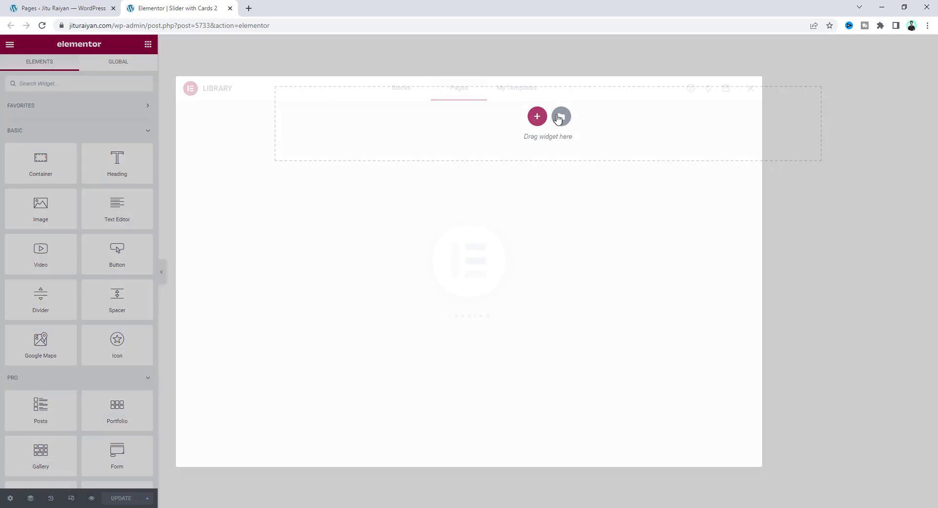
left_click(689, 88)
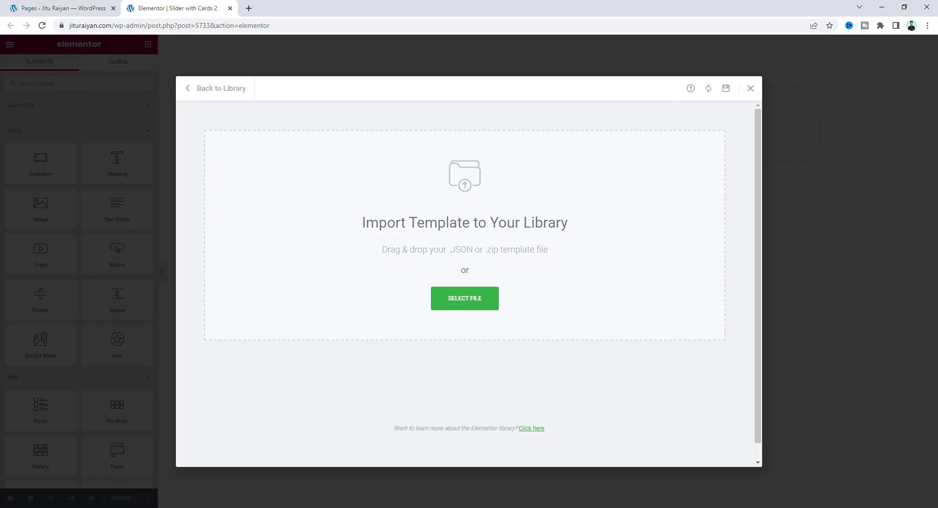
key("alt+Tab")
left_click_drag(253, 113, 325, 293)
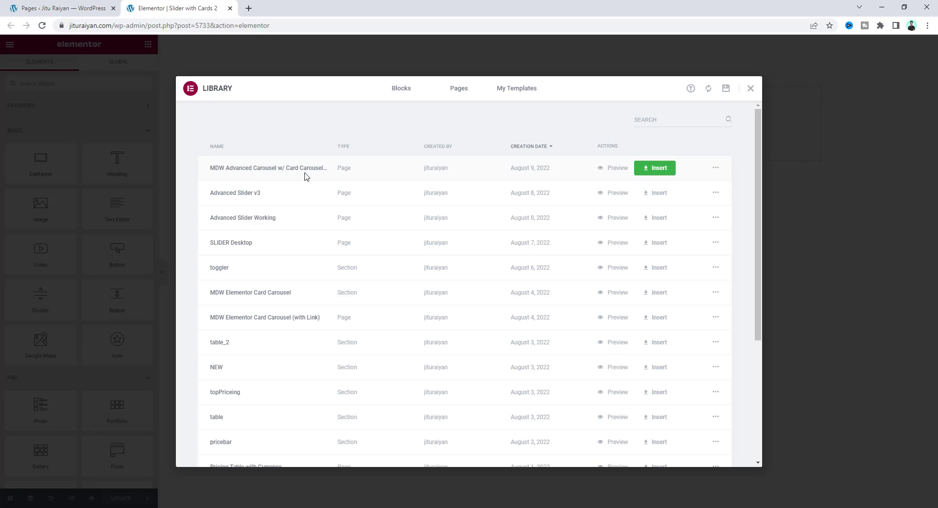
left_click(655, 168)
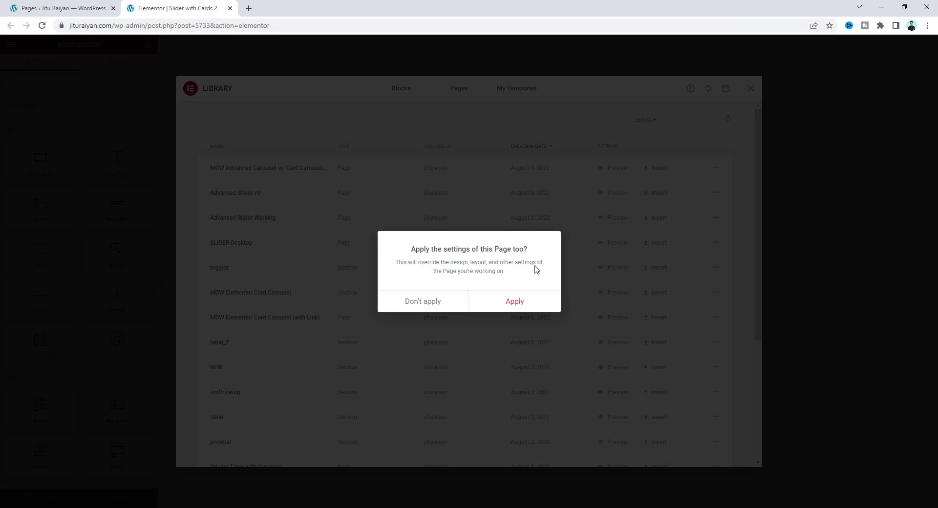
left_click(515, 301)
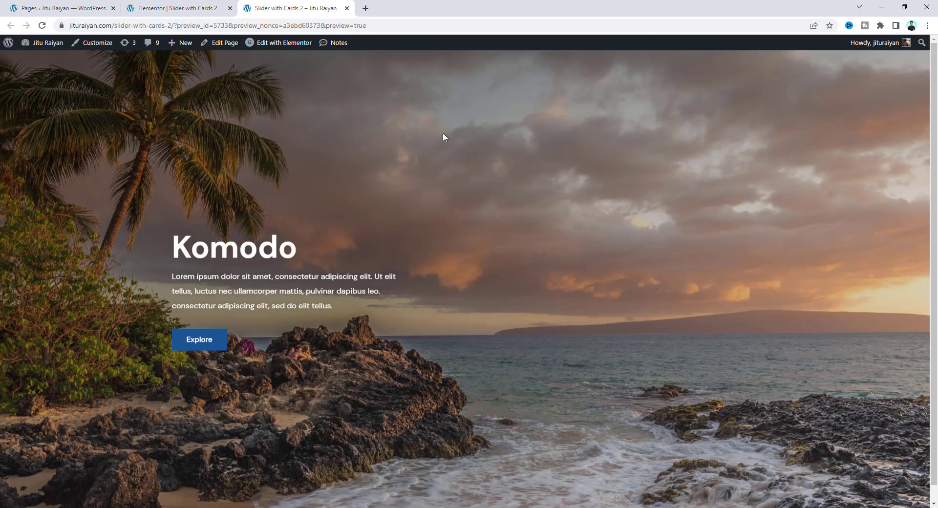
Test the card slider in the page preview and return to the Elementor editor.
left_click(679, 260)
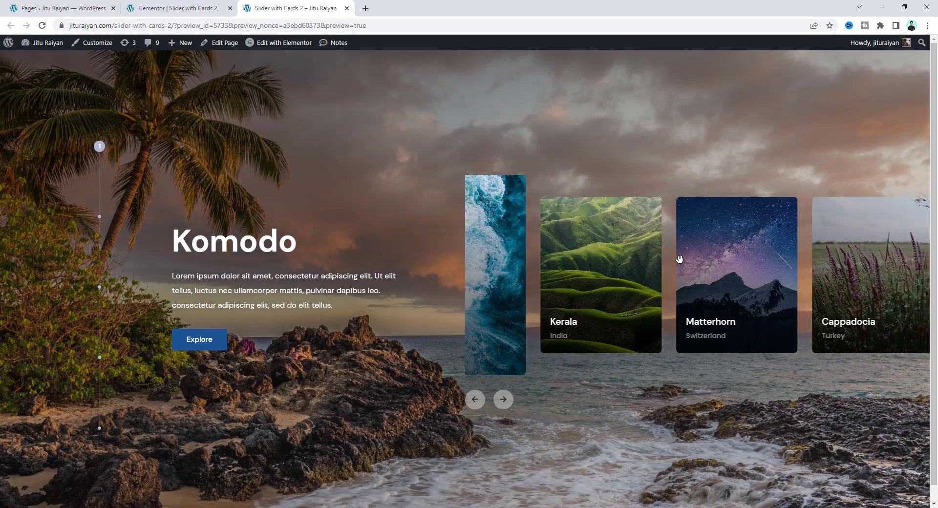
left_click(679, 259)
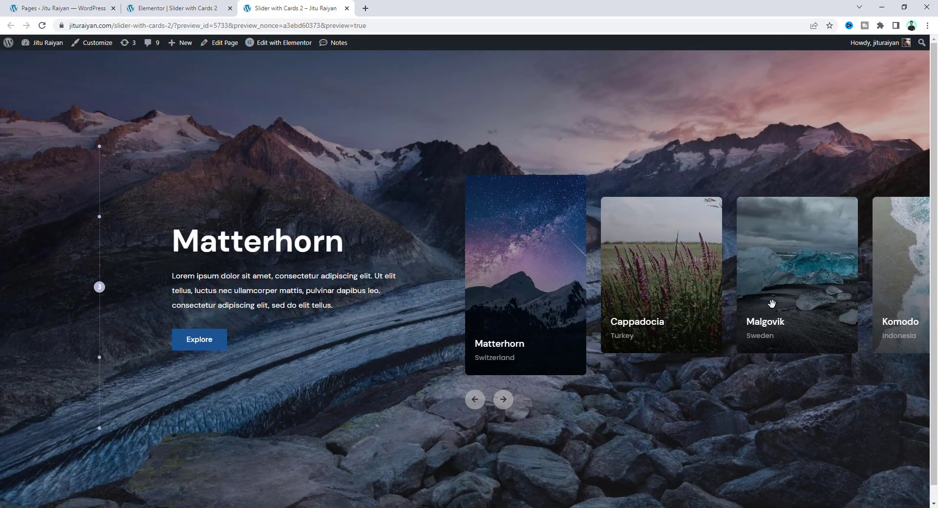
left_click(195, 7)
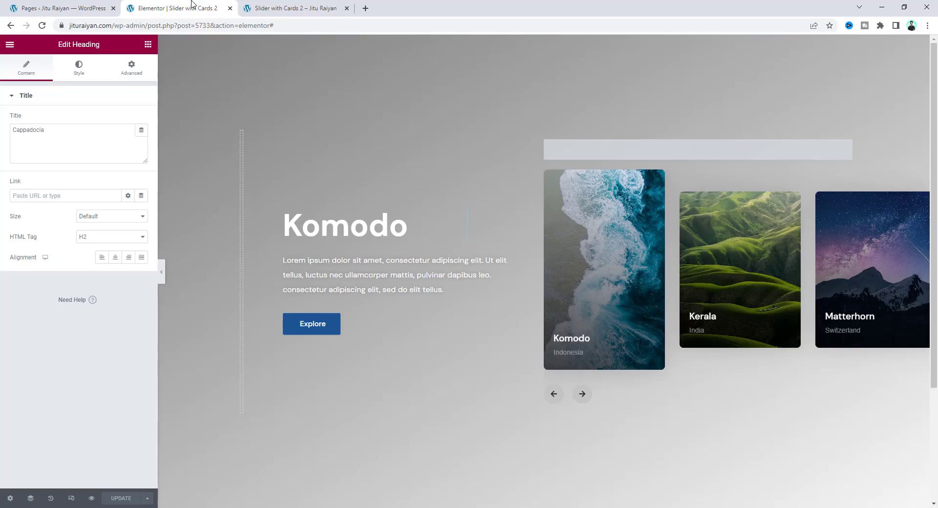
Examine the testimonial carousel's slides and the Navigator's stacked headings, text editors and buttons, and compare them with the page preview.
left_click(651, 266)
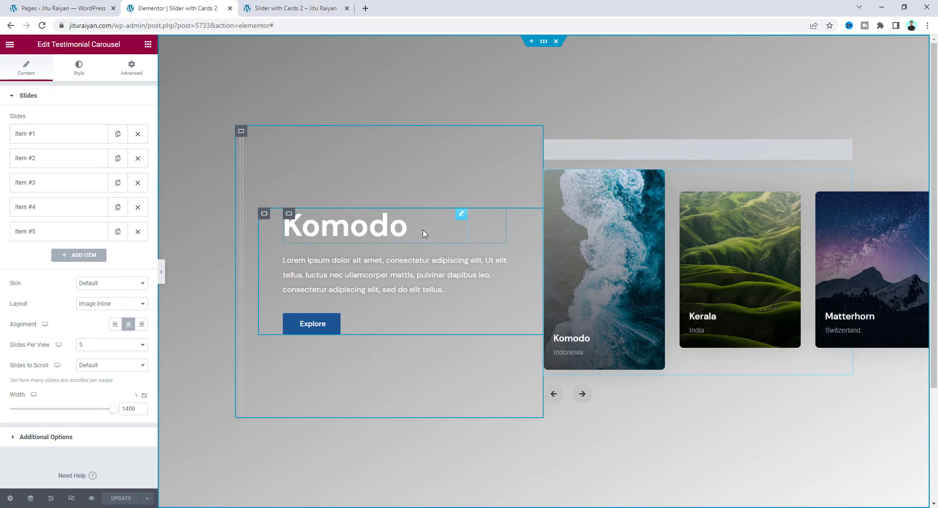
right_click(392, 231)
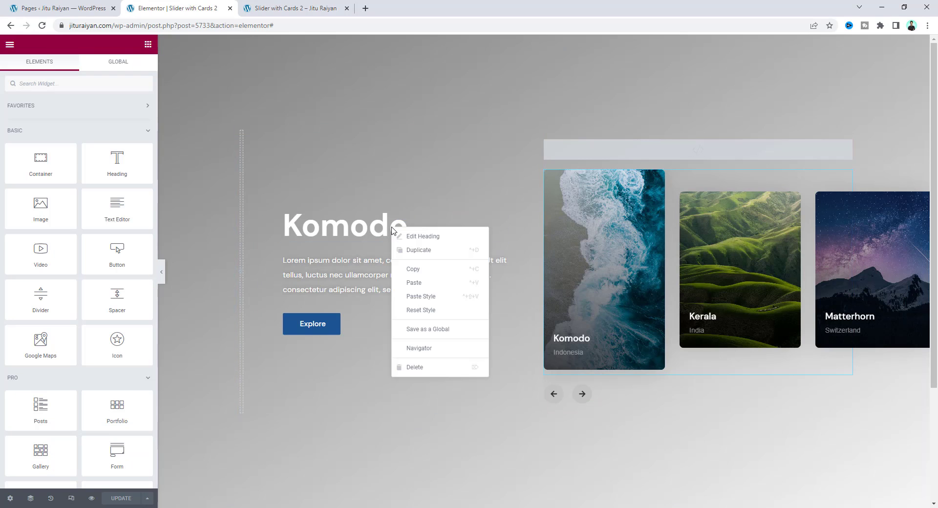
left_click(411, 351)
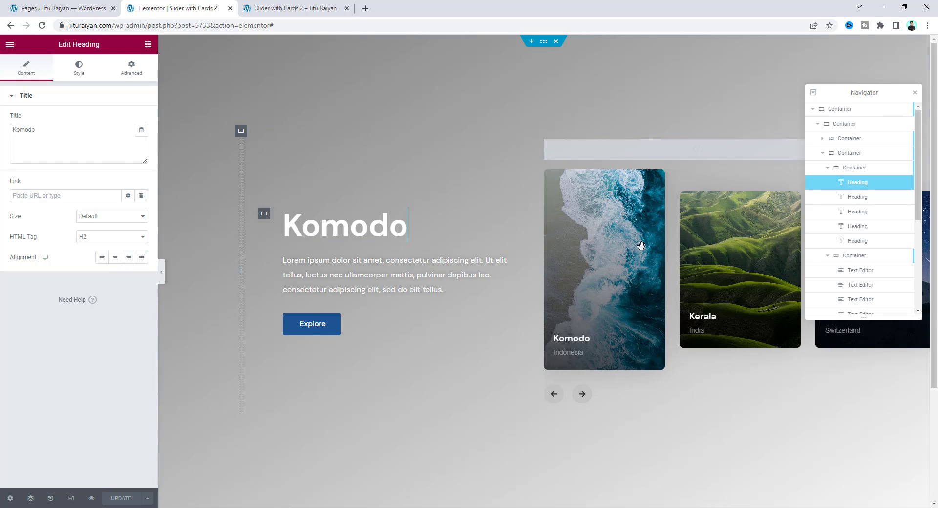
scroll(862, 226, "down", 2)
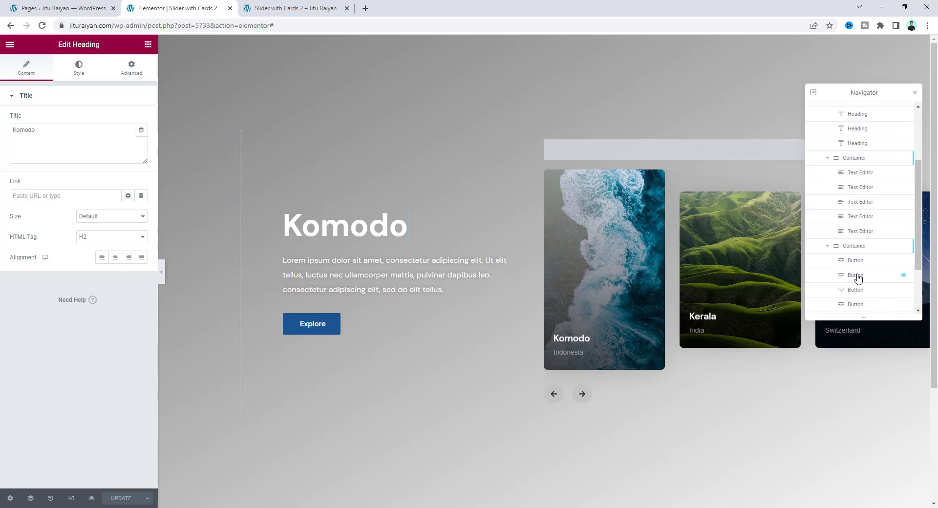
left_click(303, 8)
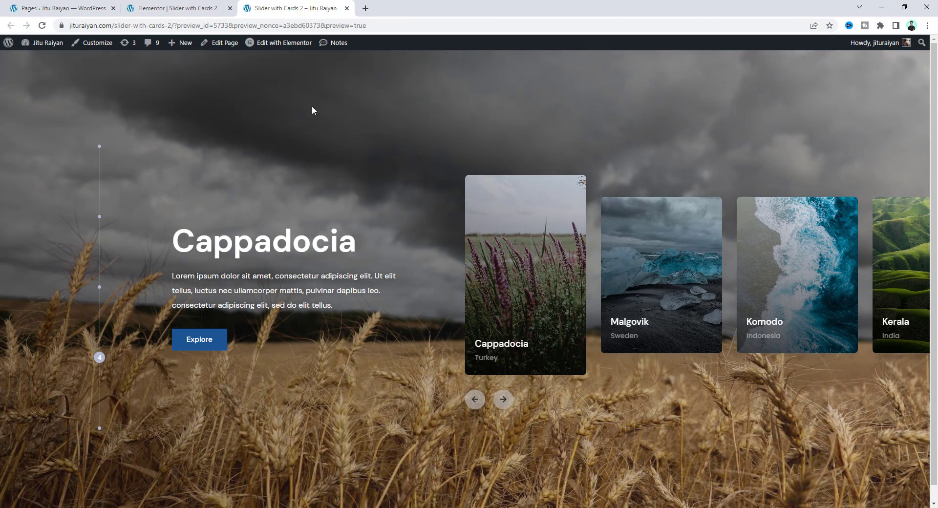
left_click(177, 8)
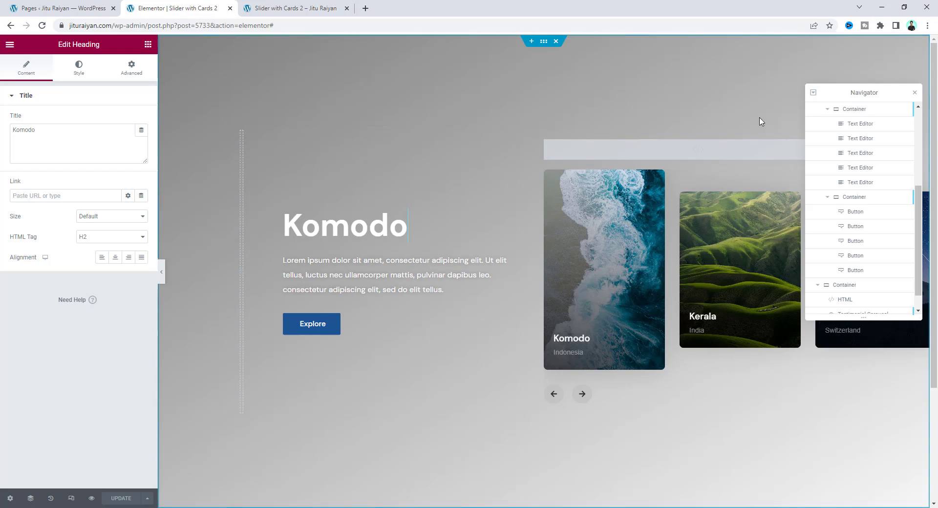
Inspect the outermost container's style settings, including its background slideshow images.
scroll(877, 152, "up", 3)
left_click(345, 103)
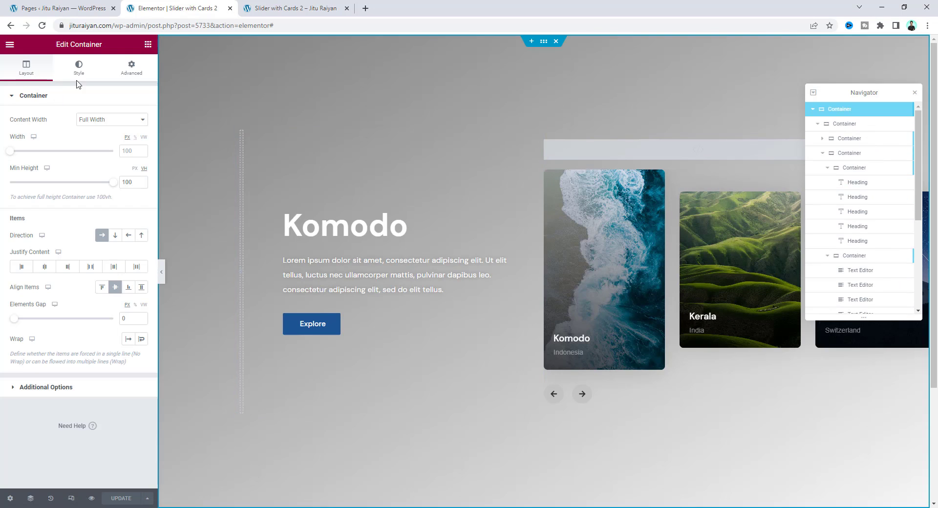
left_click(79, 69)
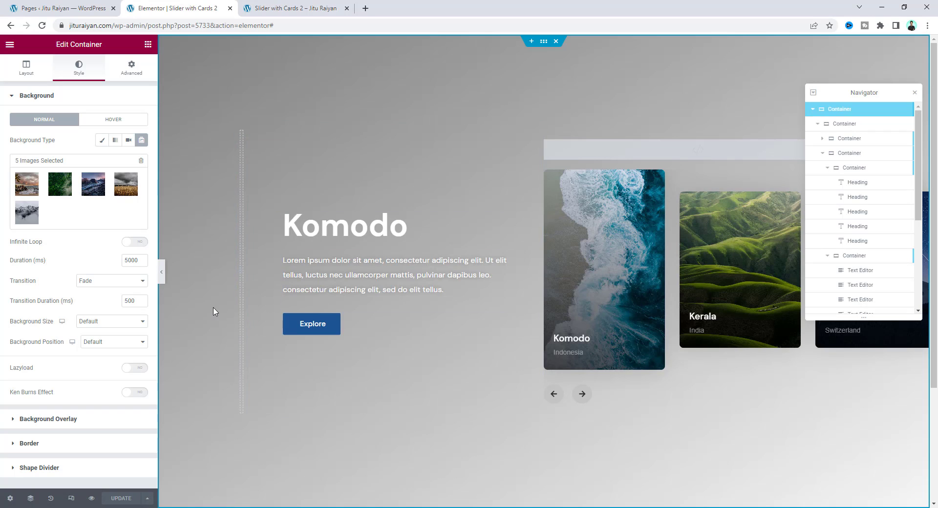
scroll(212, 311, "down", 3)
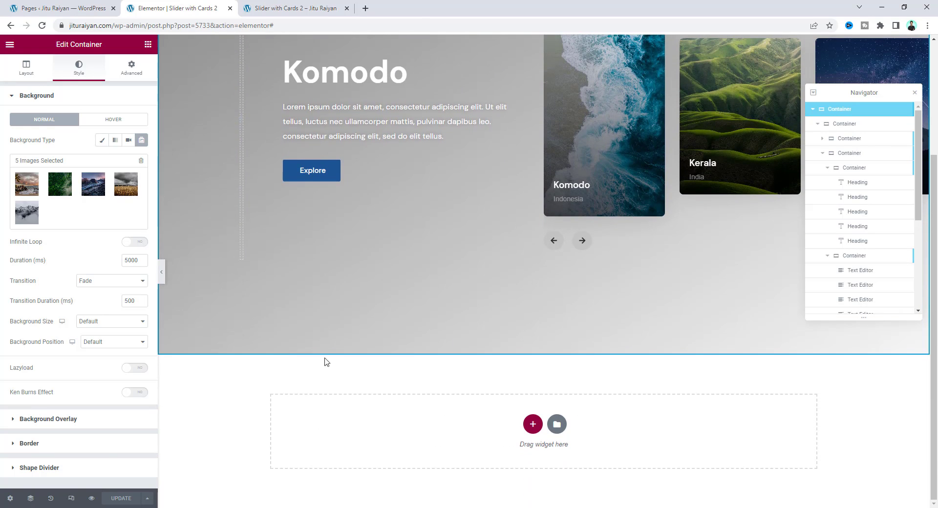
Delete all content from the page.
right_click(345, 418)
left_click(362, 460)
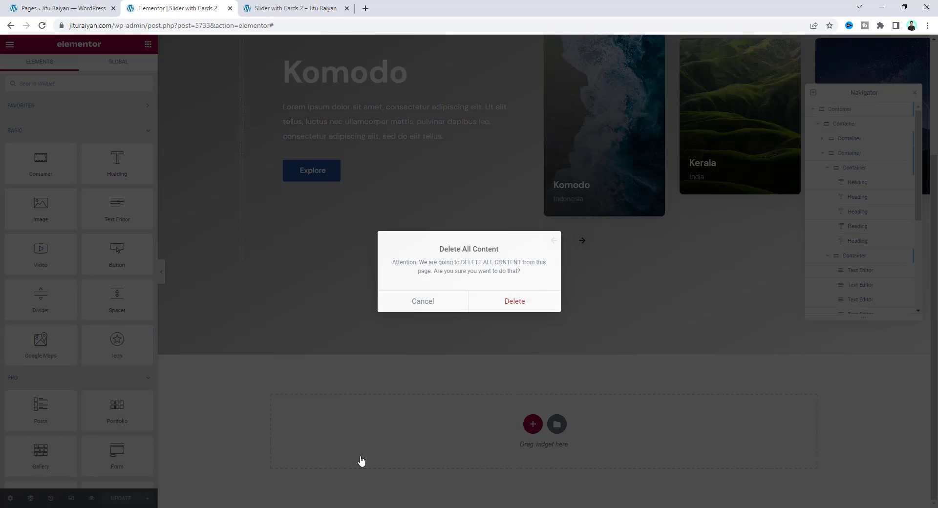
left_click(517, 306)
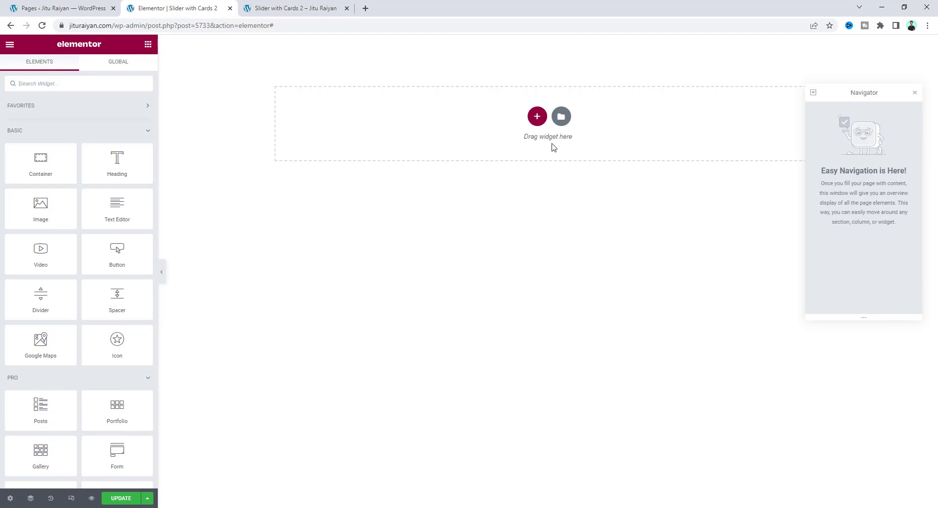
Add a two-column container structure and set its outer container to full width with a 100 VH minimum height.
left_click(537, 118)
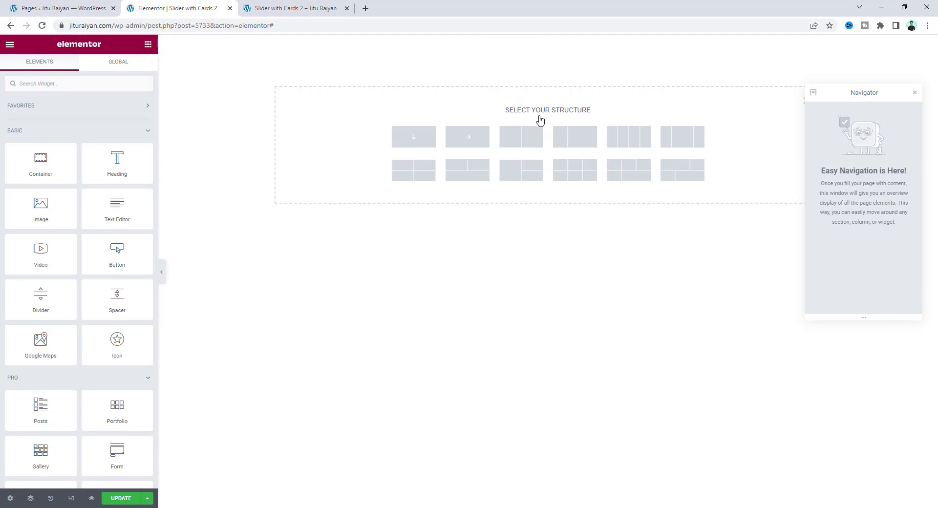
left_click(526, 143)
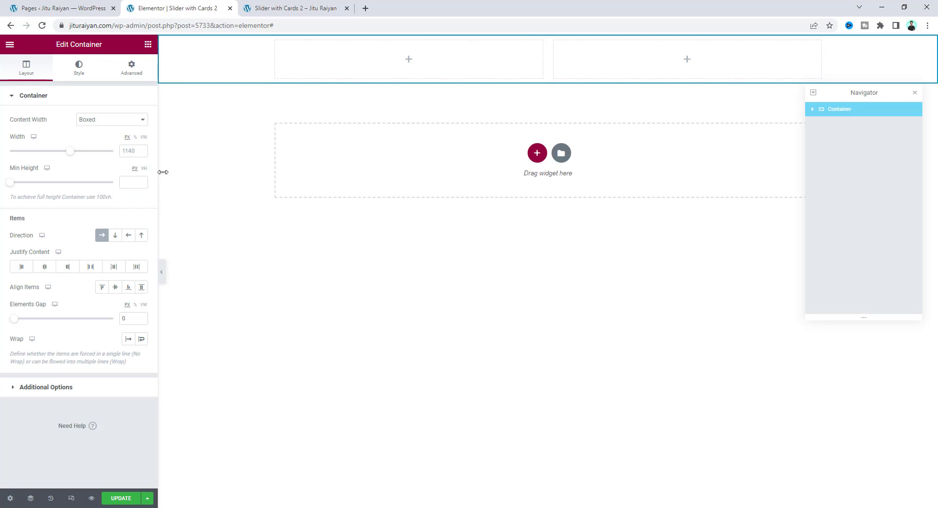
left_click(144, 168)
left_click(132, 180)
type("100")
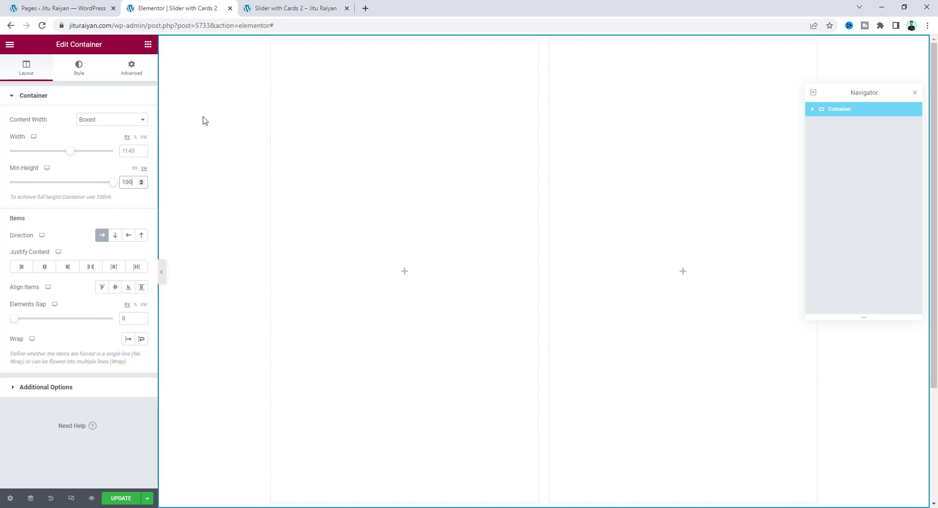
left_click(117, 122)
left_click(119, 137)
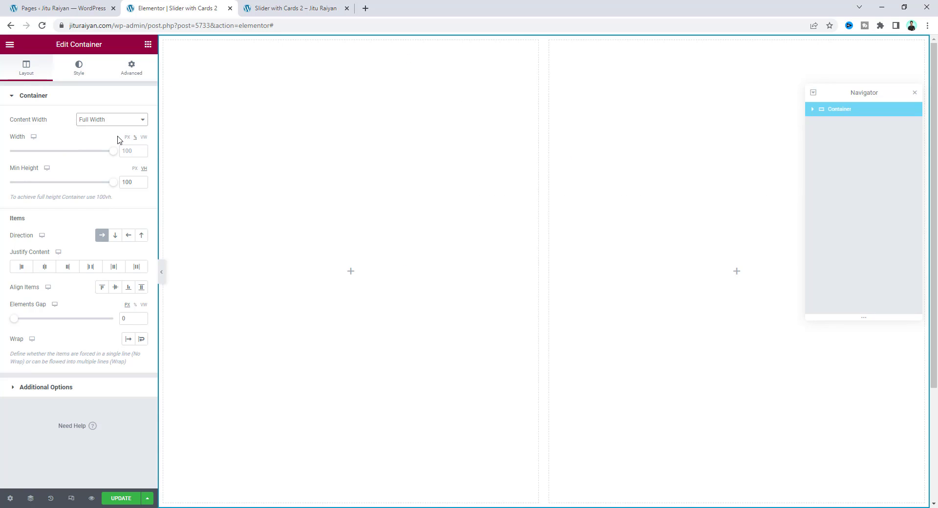
Mark the vertical pagination and the text block on the finished slider page, and return to the Elementor editor.
left_click(59, 7)
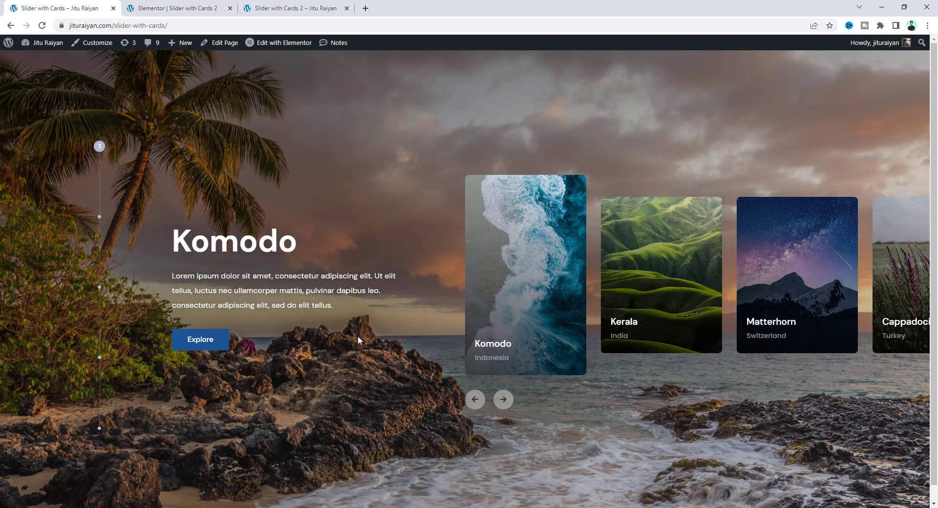
key("Print")
left_click_drag(64, 101, 420, 481)
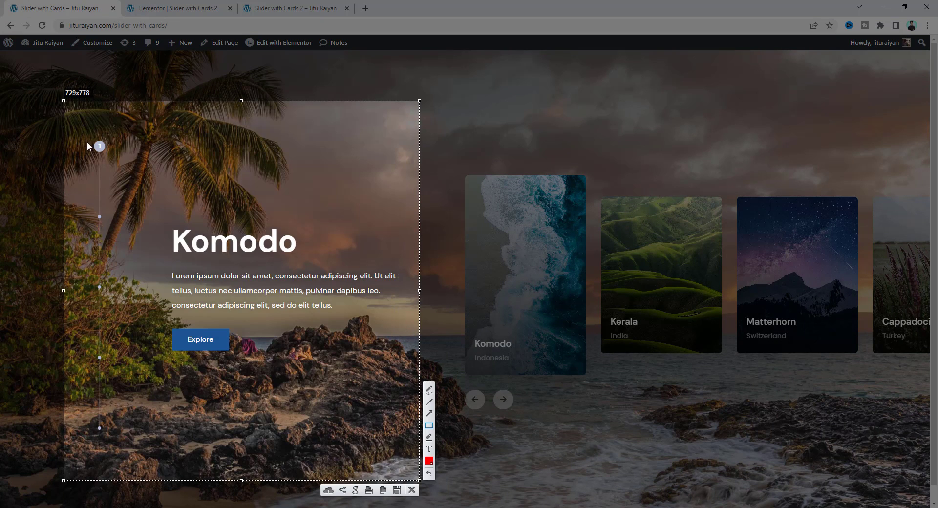
mouse_move(80, 128)
left_mouse_down()
mouse_move(104, 161)
mouse_move(131, 472)
left_mouse_up()
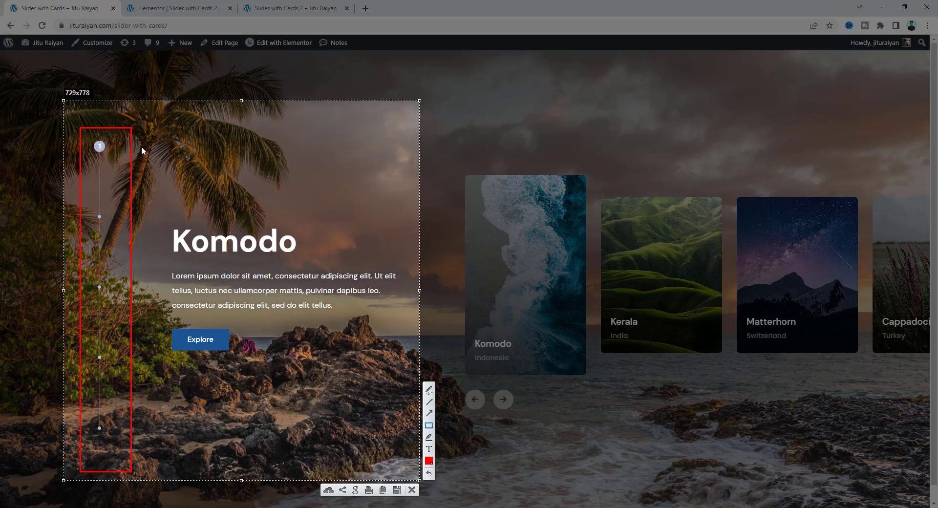
left_click_drag(142, 146, 332, 454)
left_click(413, 492)
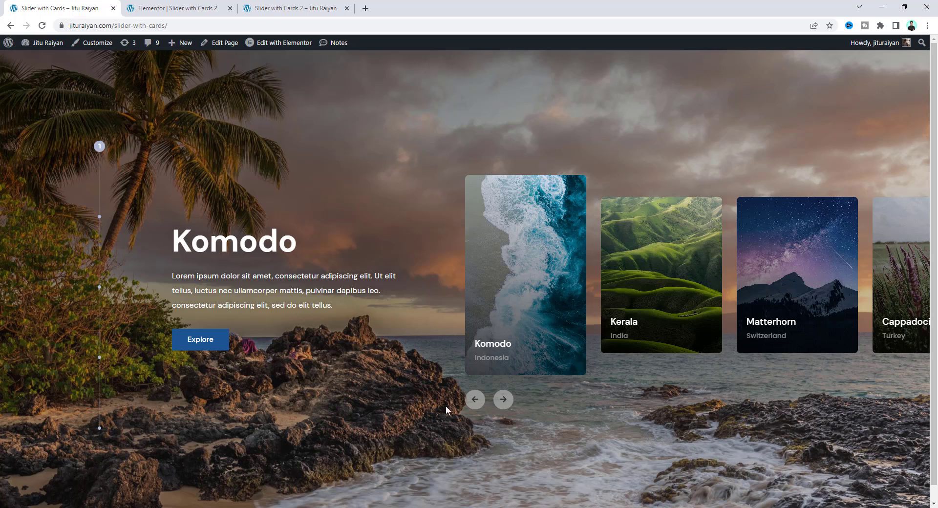
left_click(177, 8)
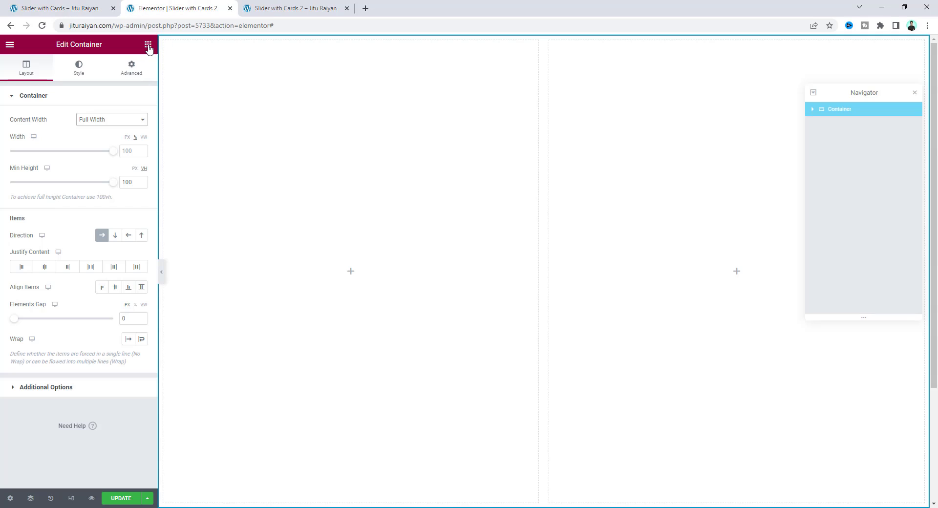
Nest two containers in the first column and set that column's direction to row.
left_click_drag(42, 161, 266, 156)
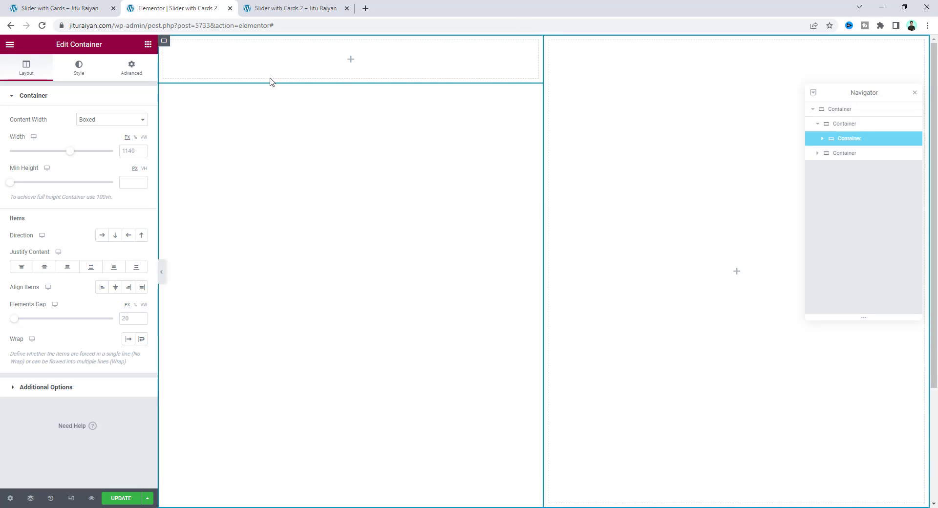
left_click(147, 44)
left_click_drag(41, 161, 272, 86)
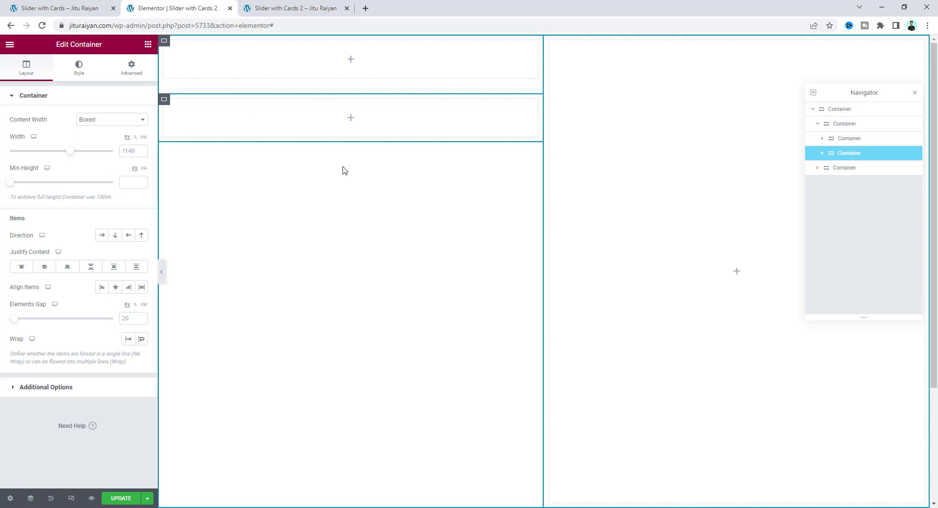
left_click(849, 126)
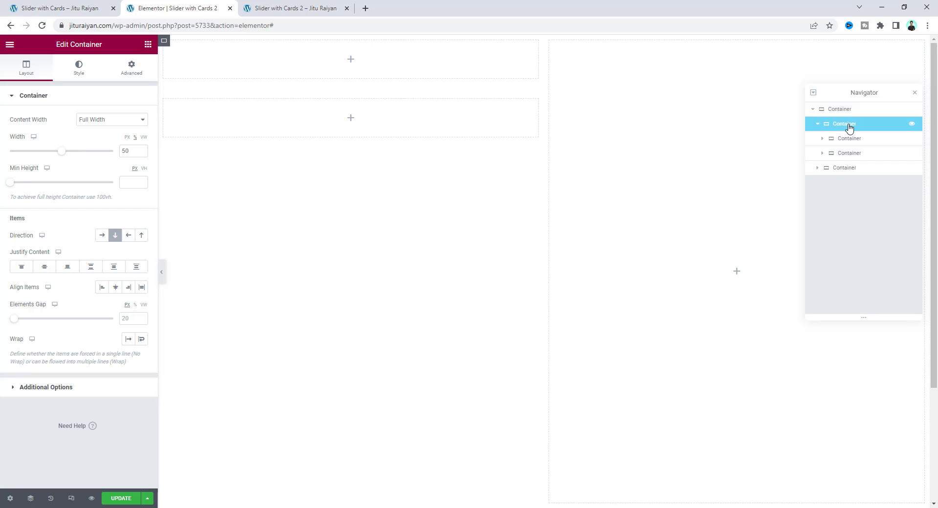
left_click(103, 235)
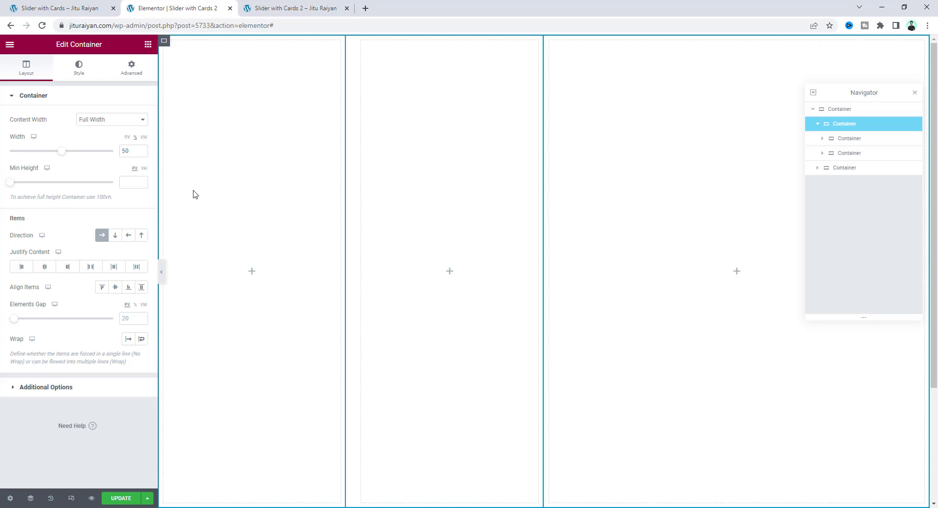
Set the first nested container's content width to full width and its width to 30 px.
left_click(165, 42)
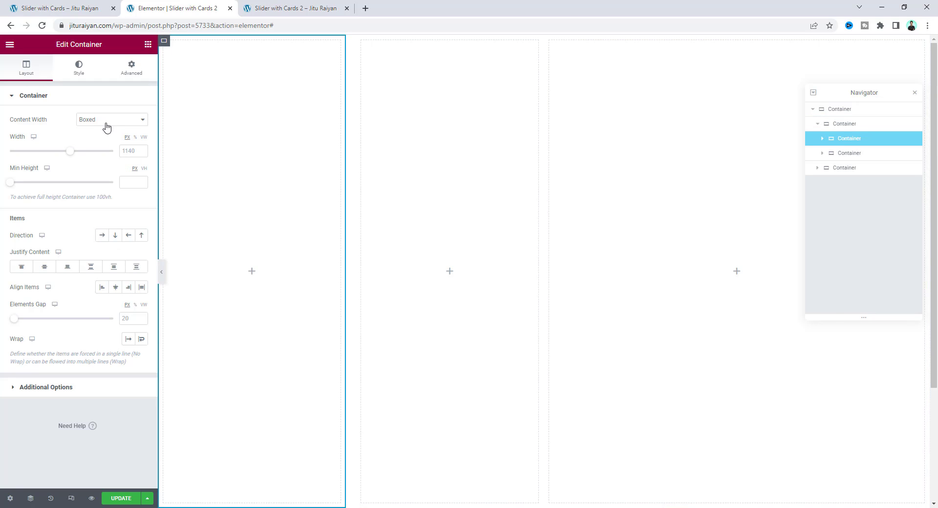
left_click(106, 124)
left_click(109, 136)
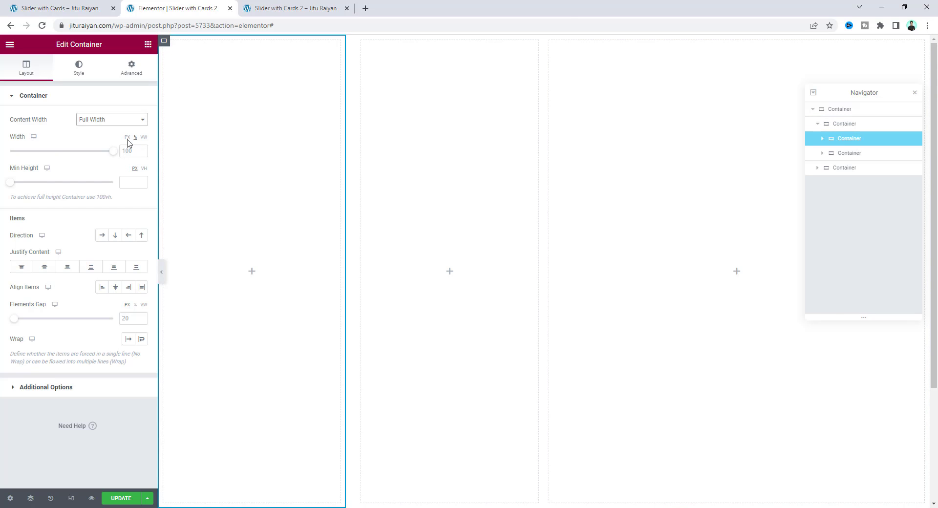
left_click(127, 138)
double_click(127, 151)
type("30")
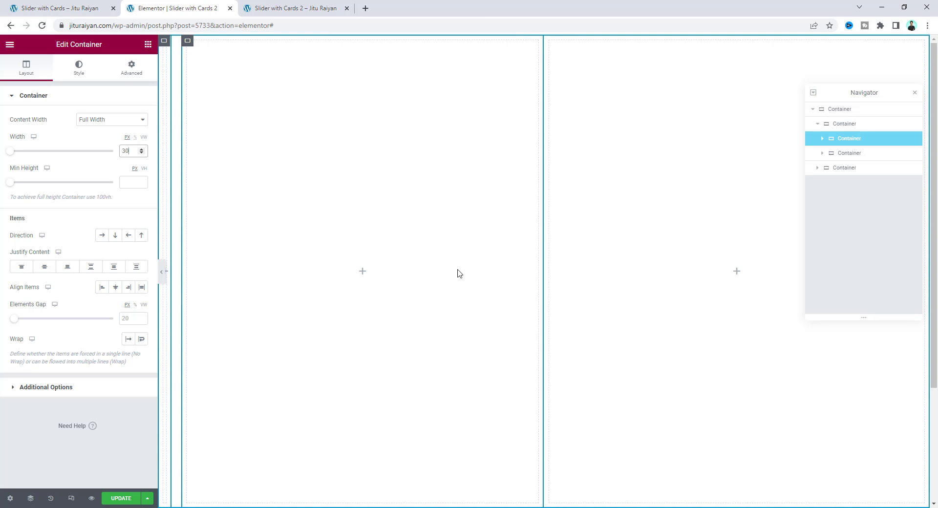
Advance the cards on the finished slider page to see how the text changes, and return to the editor.
left_click(65, 7)
left_click(663, 245)
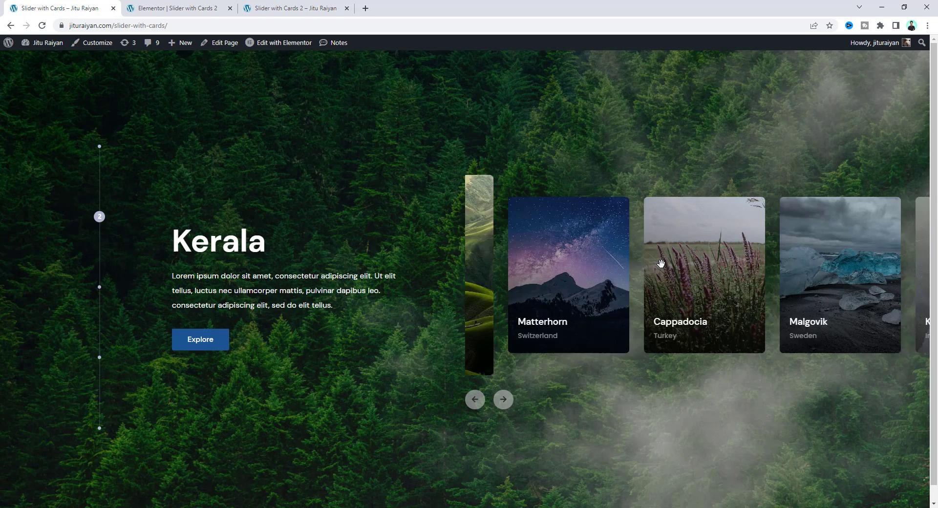
left_click(661, 264)
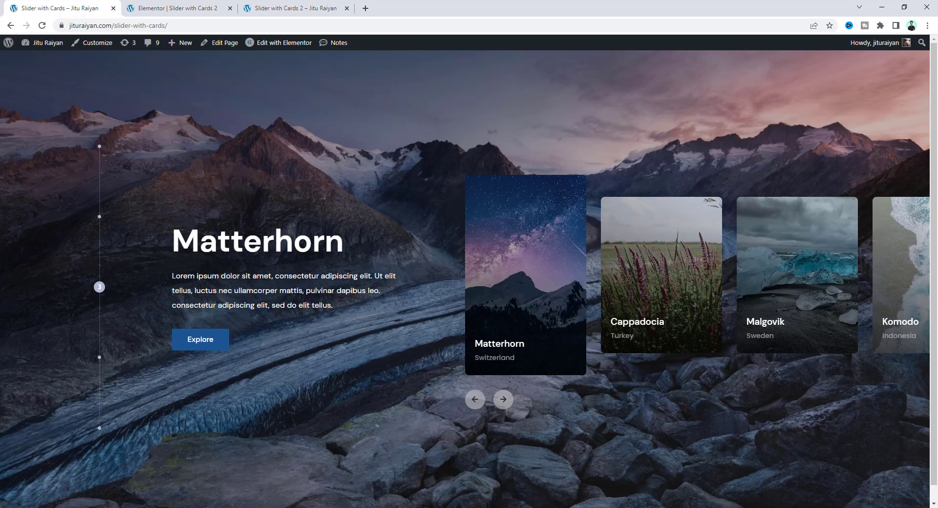
left_click(179, 9)
Nest a container inside the wider second nested container and add a heading titled "Komodo" to it.
left_click(148, 44)
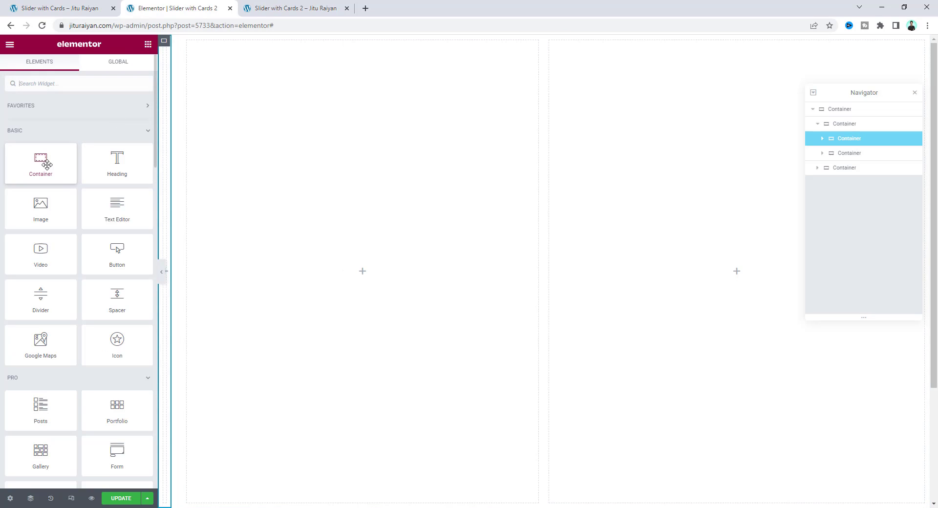
left_click_drag(46, 165, 219, 180)
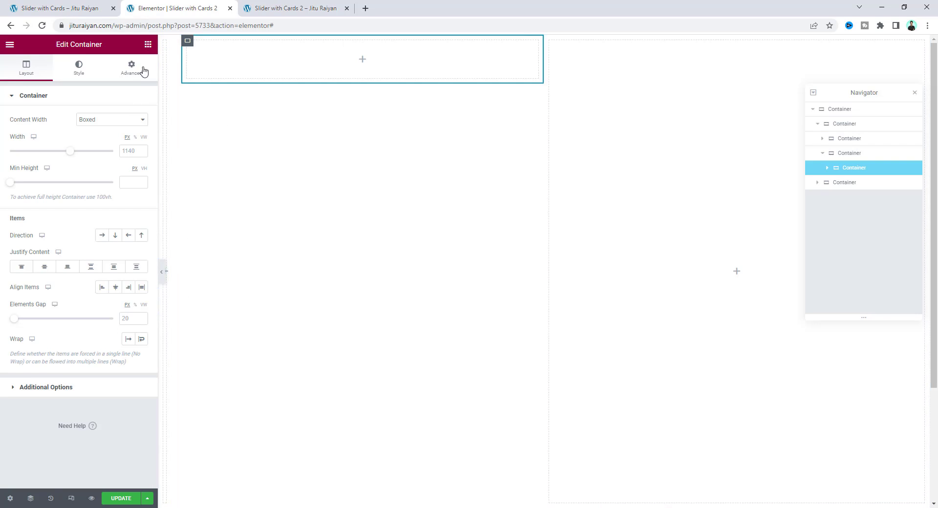
left_click(148, 44)
left_click_drag(118, 218, 293, 66)
triple_click(67, 126)
left_click(65, 129)
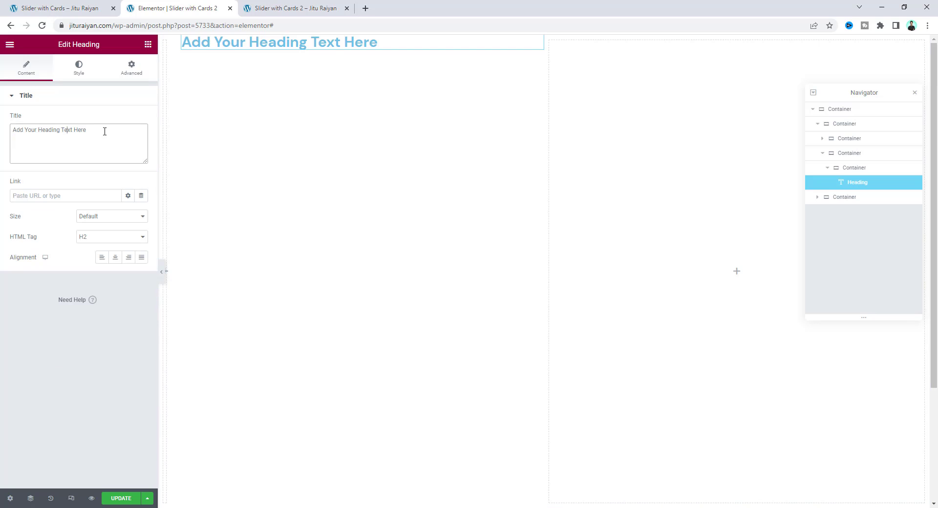
key("ctrl+a")
type("Ko")
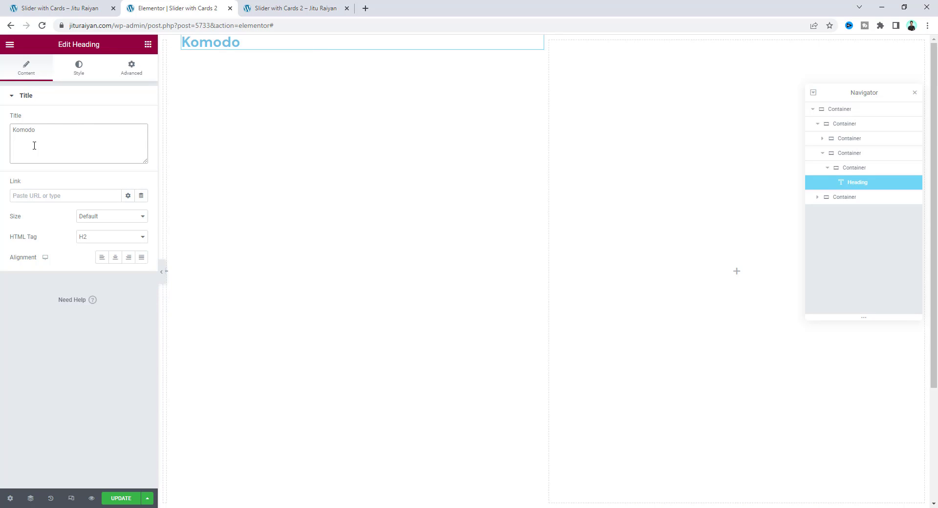
Set the heading's text color to #FFFFFF.
left_click(78, 71)
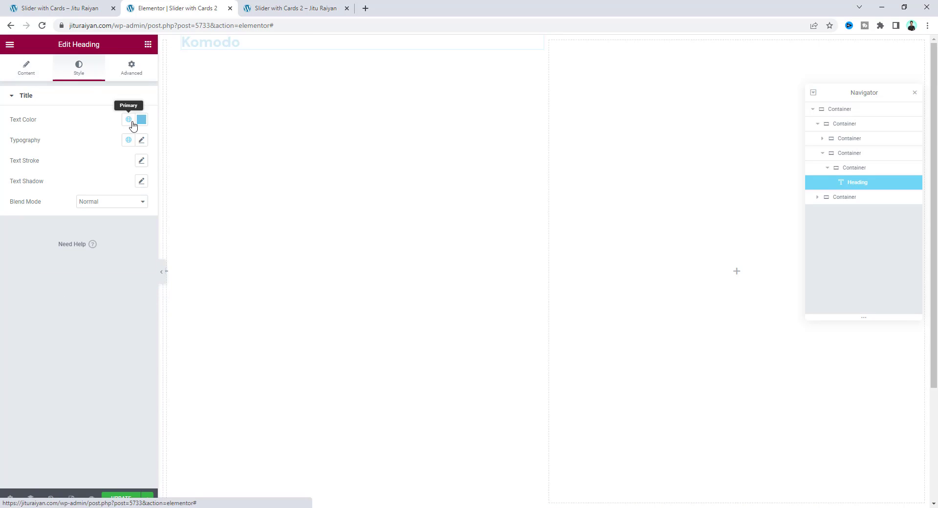
left_click(142, 119)
type("#FFFFFF")
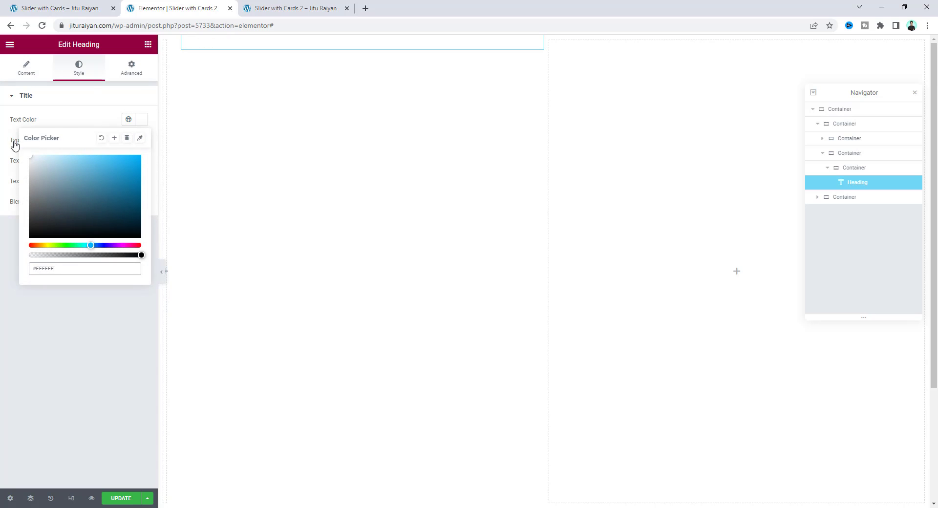
left_click(71, 121)
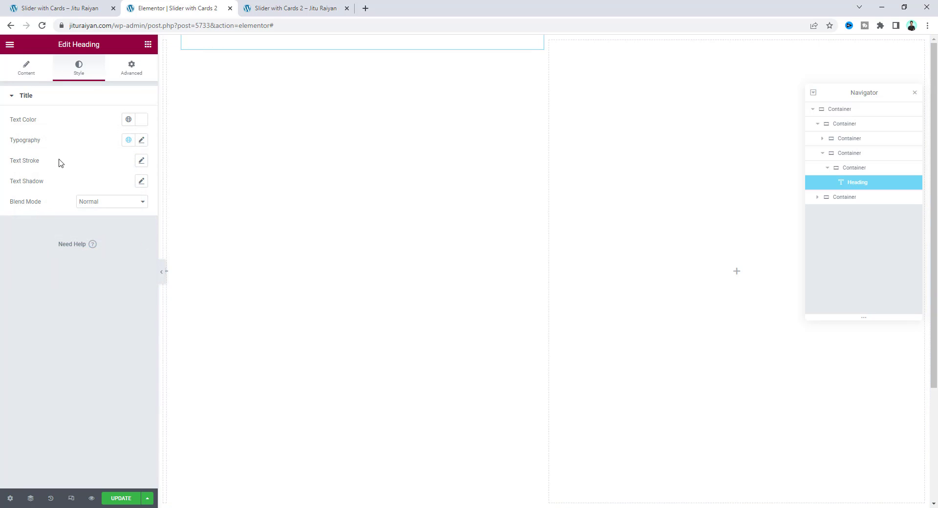
Give the outermost container a classic background with the color #000000.
left_click(852, 109)
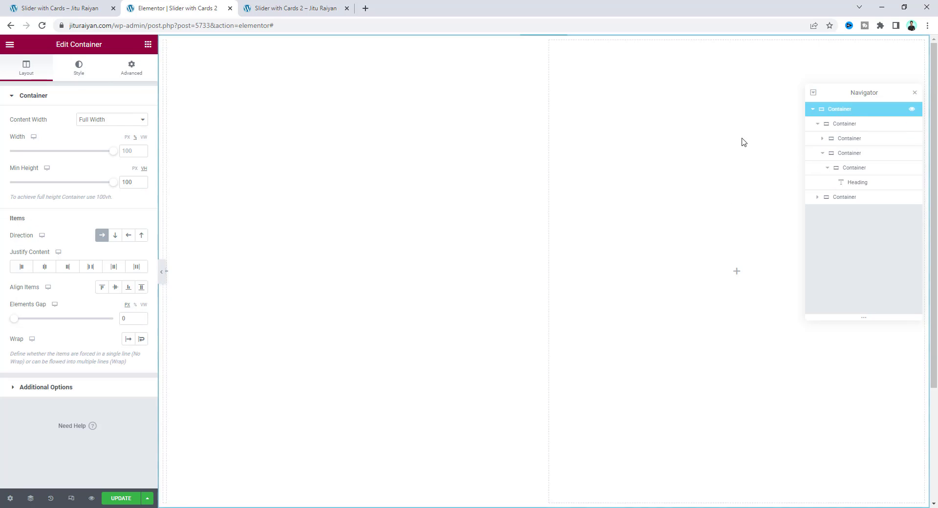
left_click(80, 74)
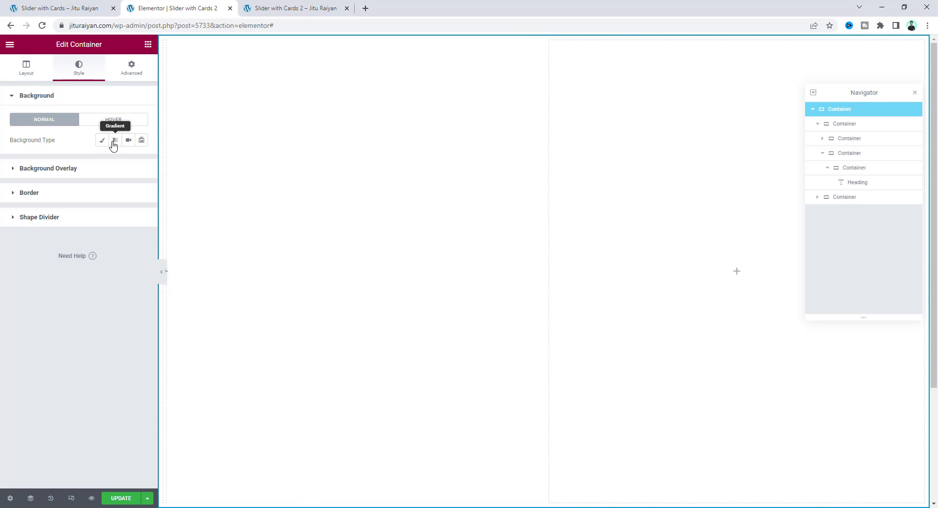
left_click(102, 140)
left_click(141, 161)
left_click(33, 272)
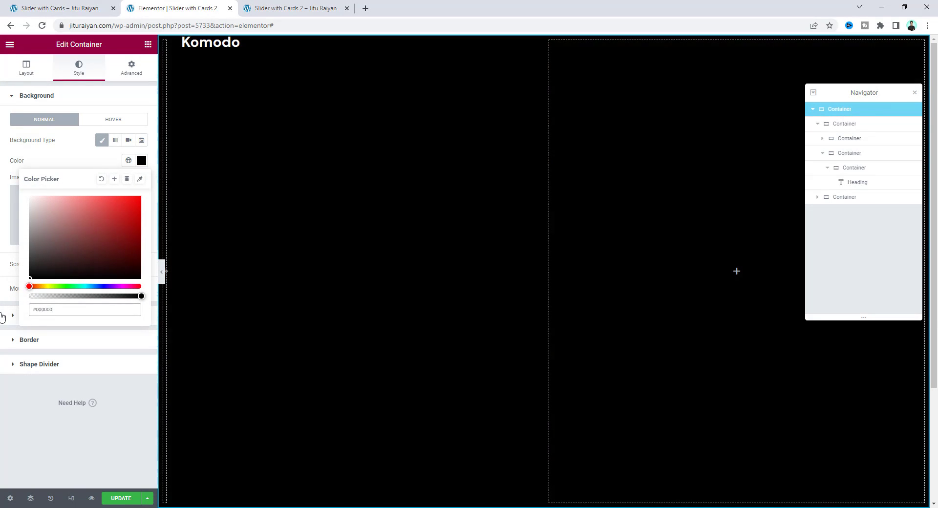
left_click(229, 57)
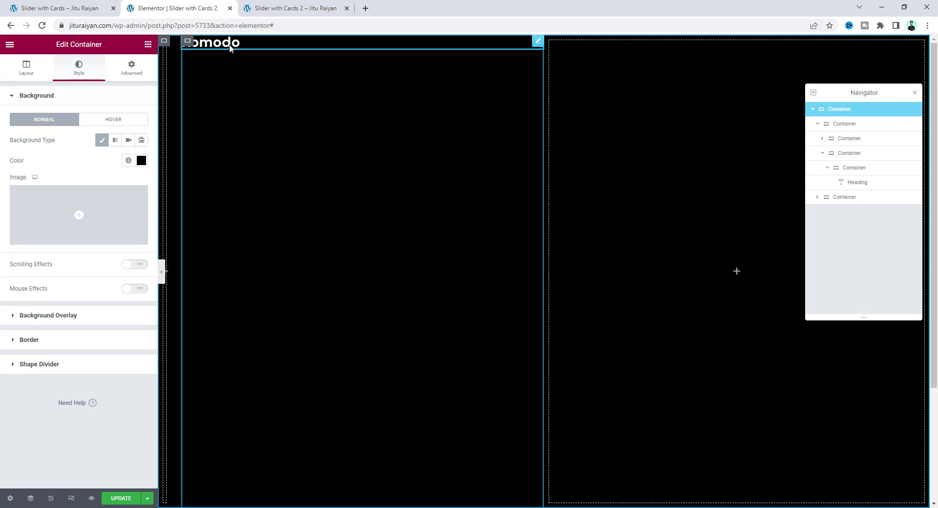
Set the "Komodo" heading's font size to 64 px.
left_click(230, 46)
left_click(141, 141)
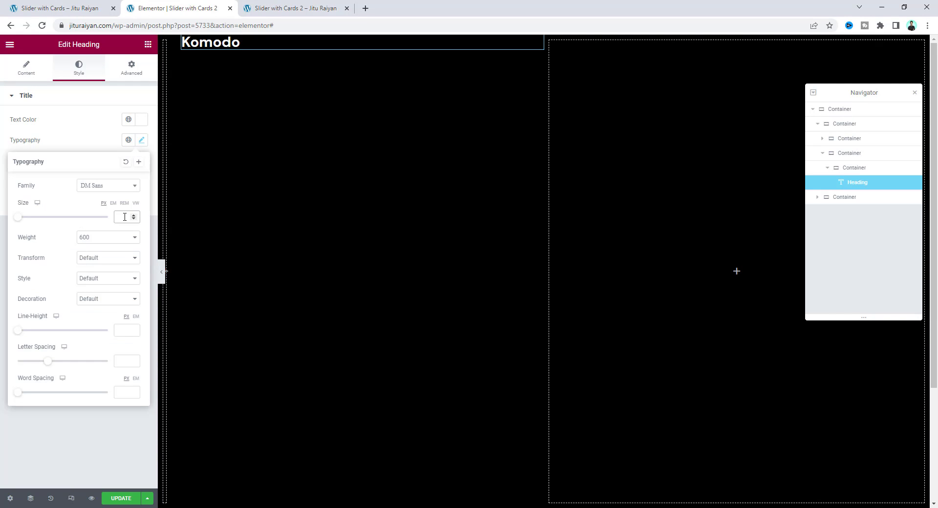
left_click(125, 217)
type("64")
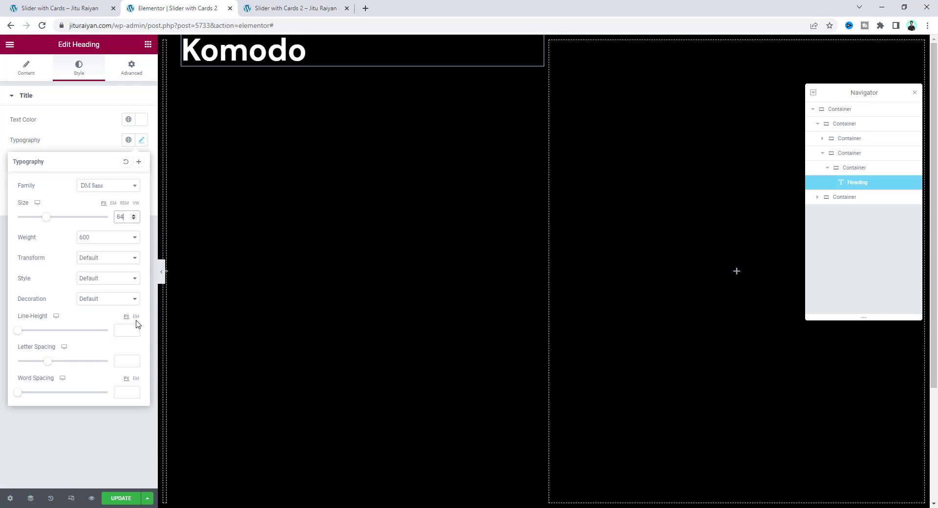
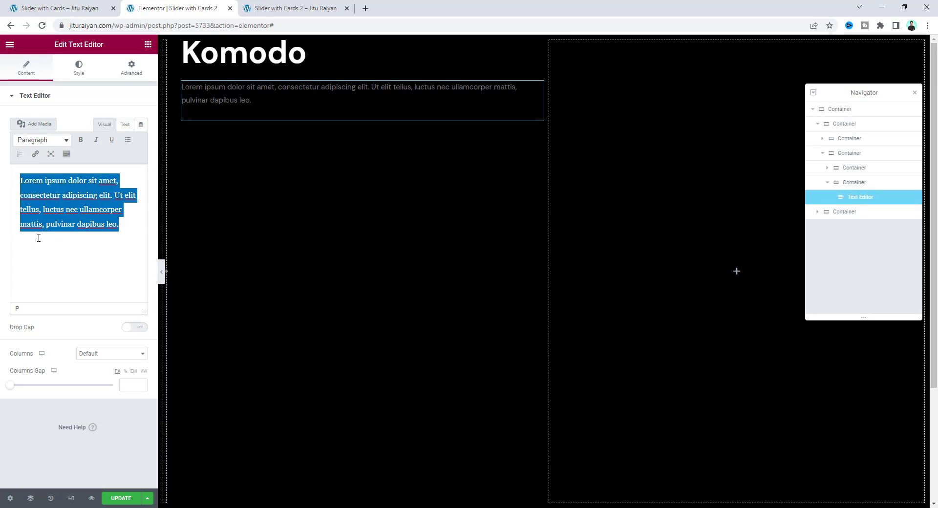
Extend the lorem ipsum paragraph with "consectetur adipiscing elit, sed do elit tellus." and set its text color to white.
type("Lorem ipsum dolor sit amet, consectetur adipiscing elit. Ut elit tellus, luctus nec ullamcorper mattis, pulvinar dapibus leo. consectetur adipiscing elit, sed do elit tellus.")
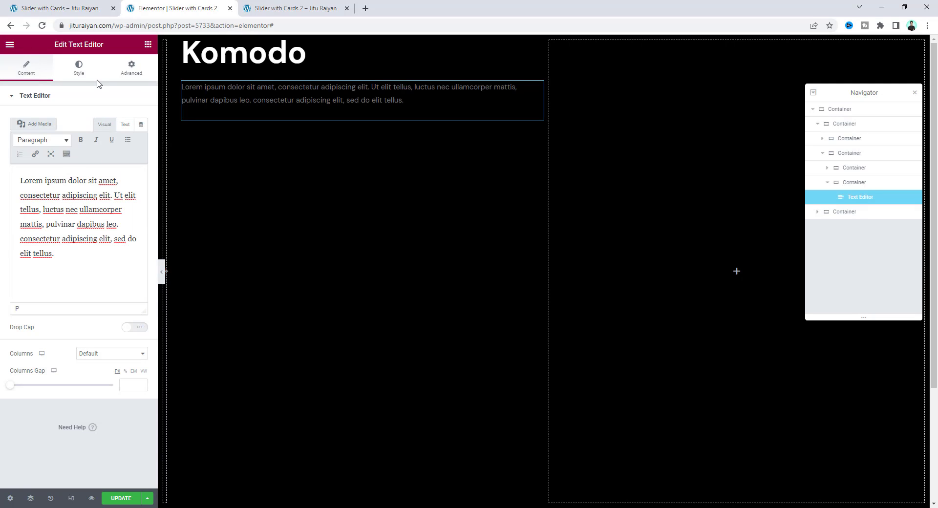
left_click(81, 71)
left_click(141, 140)
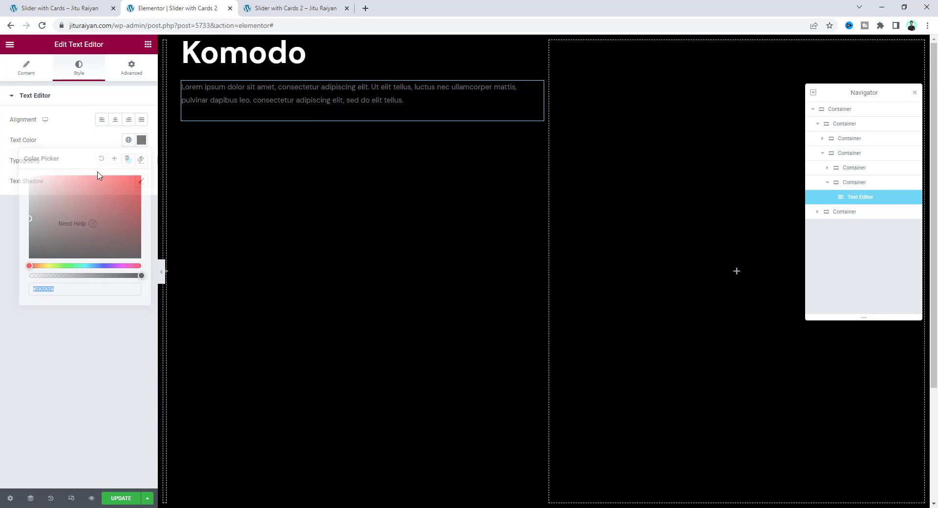
left_click(31, 177)
left_click(78, 143)
Increase the font size of the lorem ipsum paragraph in its typography settings.
left_click(142, 160)
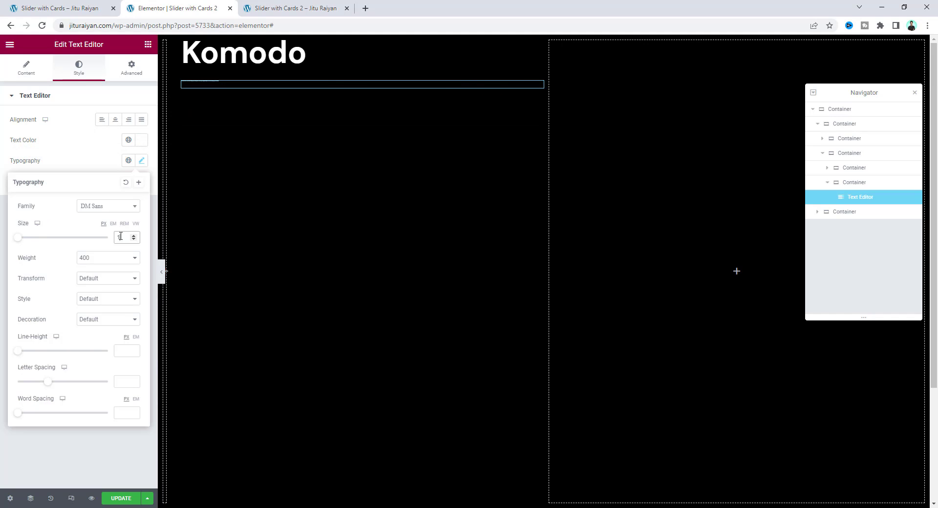
left_click(134, 235)
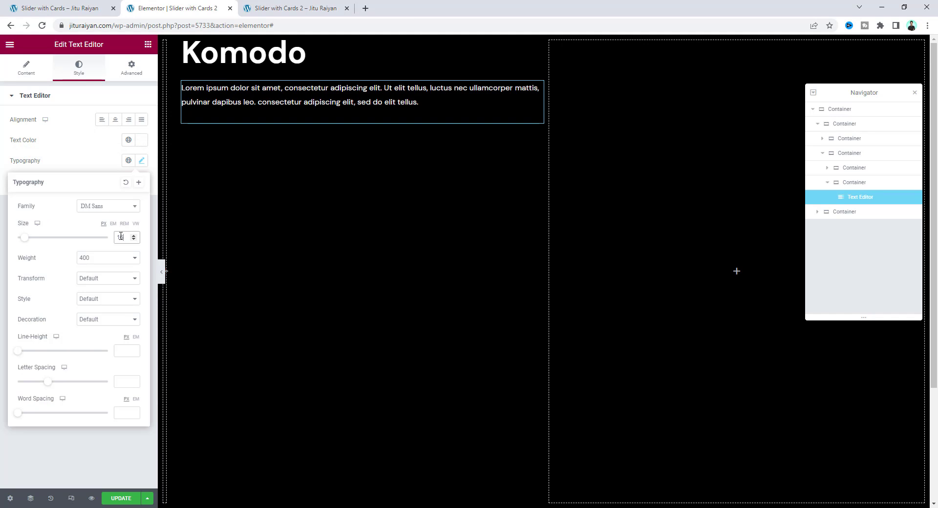
left_click(112, 168)
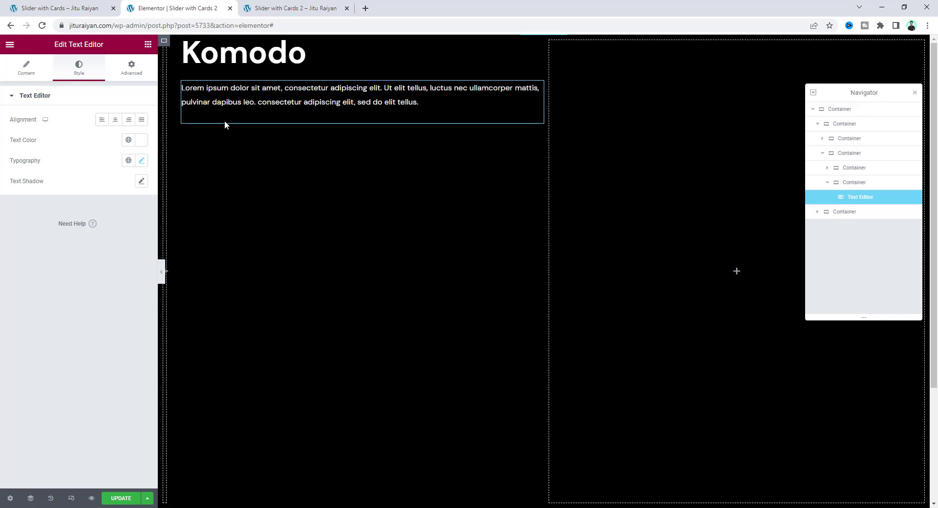
left_click(142, 182)
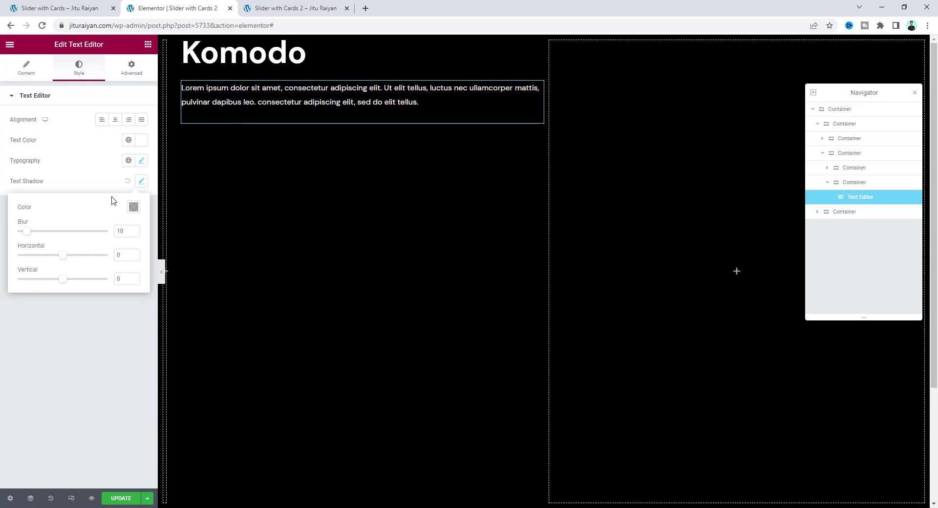
Consult the finished slider page in the other browser tab, and duplicate the container holding the paragraph.
left_click(80, 5)
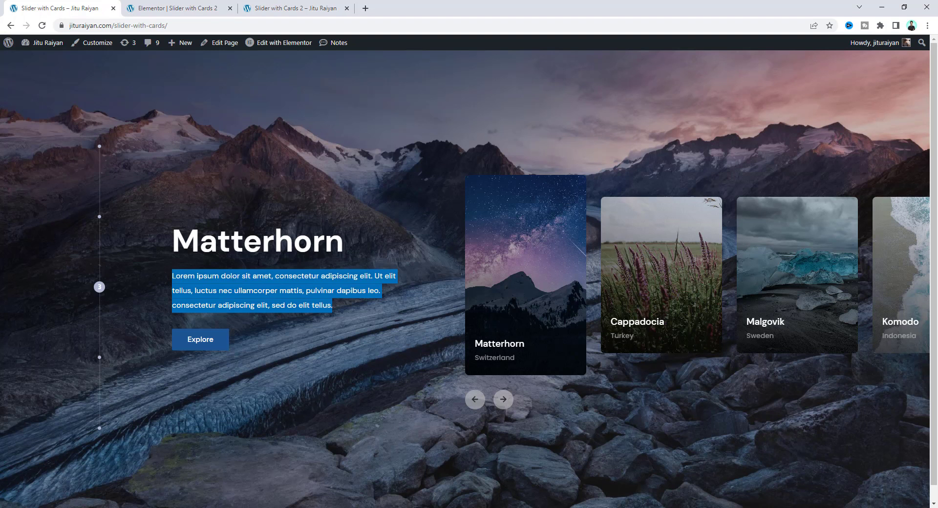
key("F5")
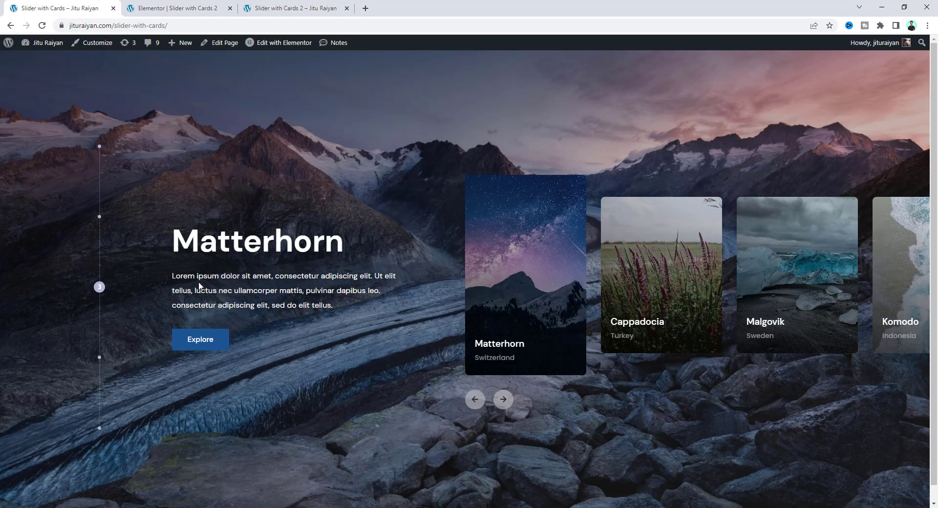
left_click(171, 7)
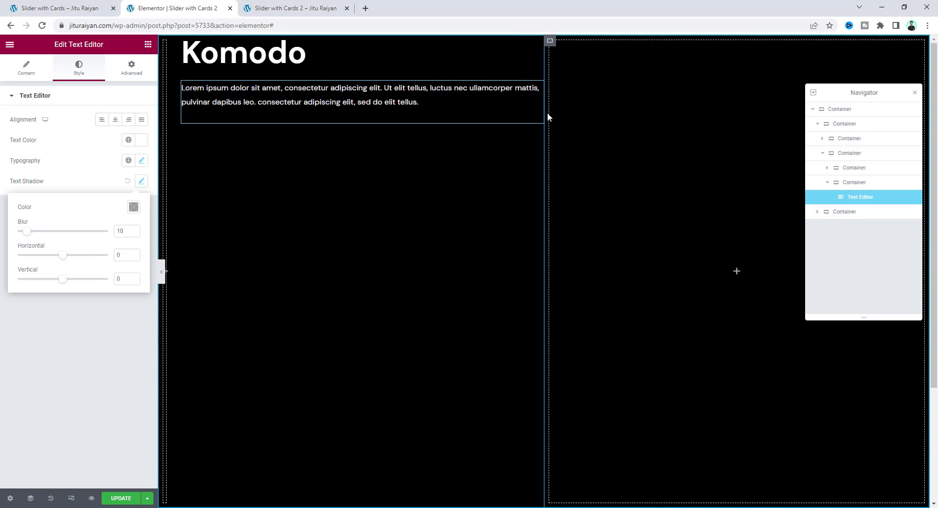
left_click(838, 184)
right_click(839, 185)
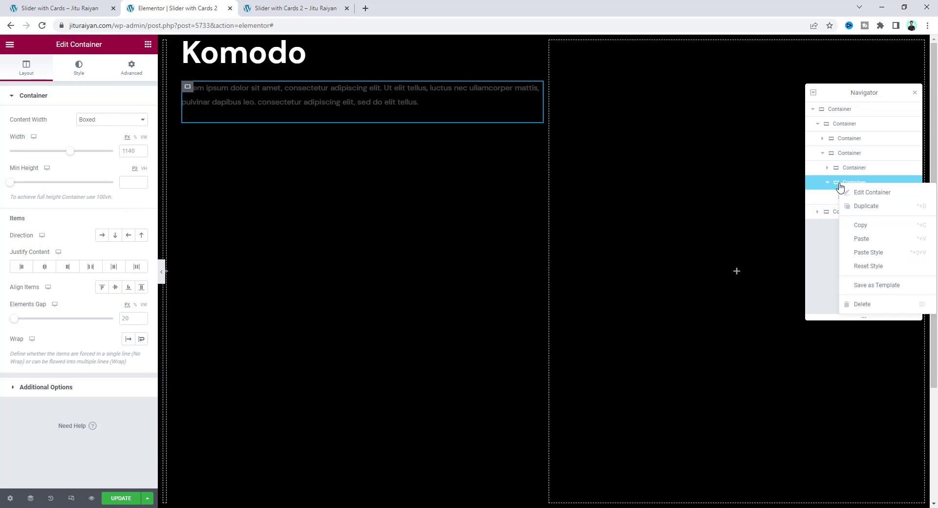
left_click(866, 205)
Replace the text in the duplicated container with a Button widget labelled "Explore".
left_click(287, 154)
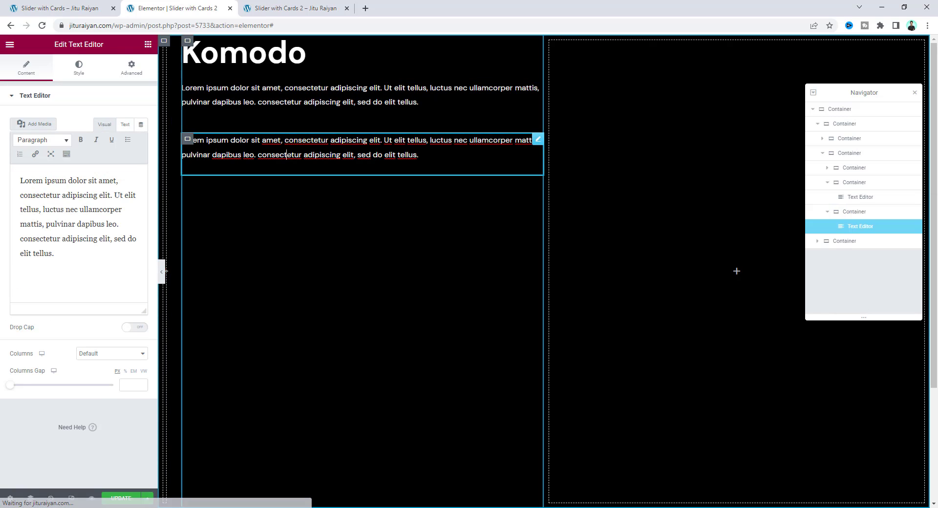
right_click(286, 154)
left_click(335, 290)
left_click_drag(116, 254, 274, 160)
triple_click(98, 140)
type("Explo")
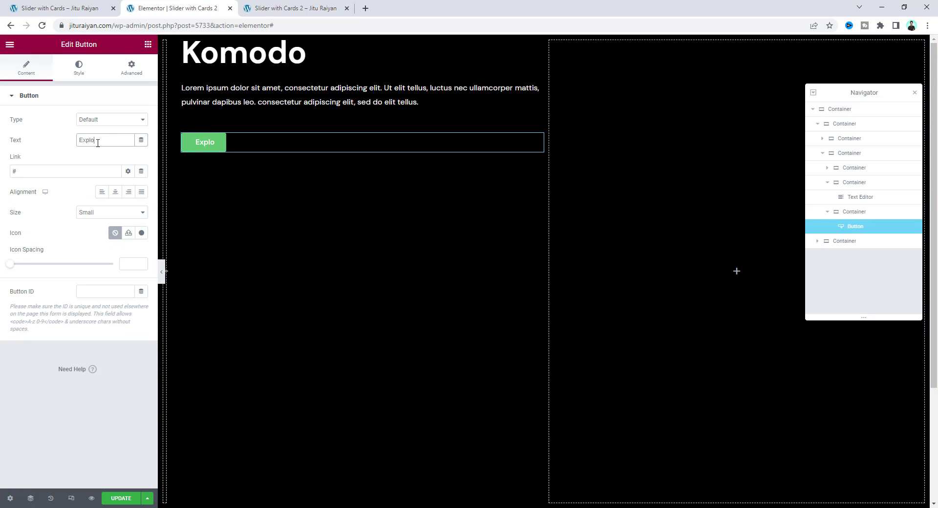
type("re")
Set the Explore button's background color to the dark blue #1D5595.
left_click(79, 69)
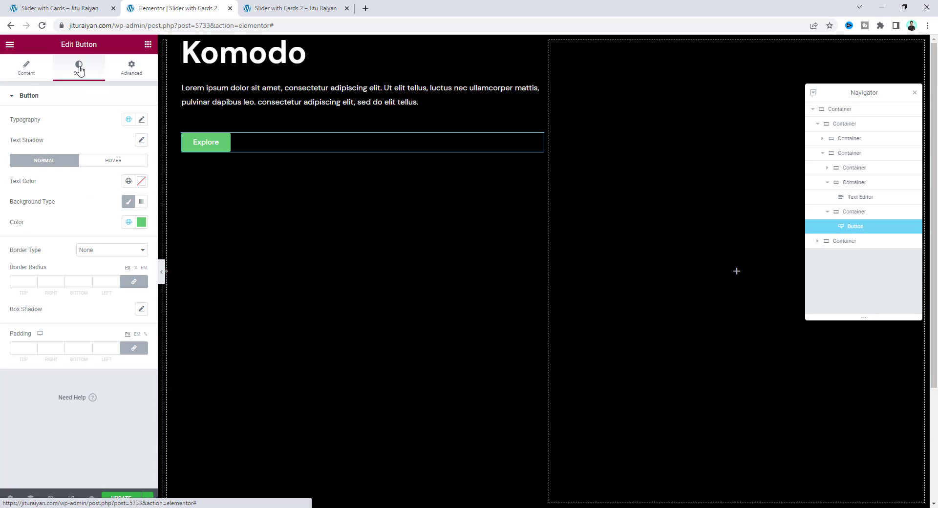
left_click(141, 222)
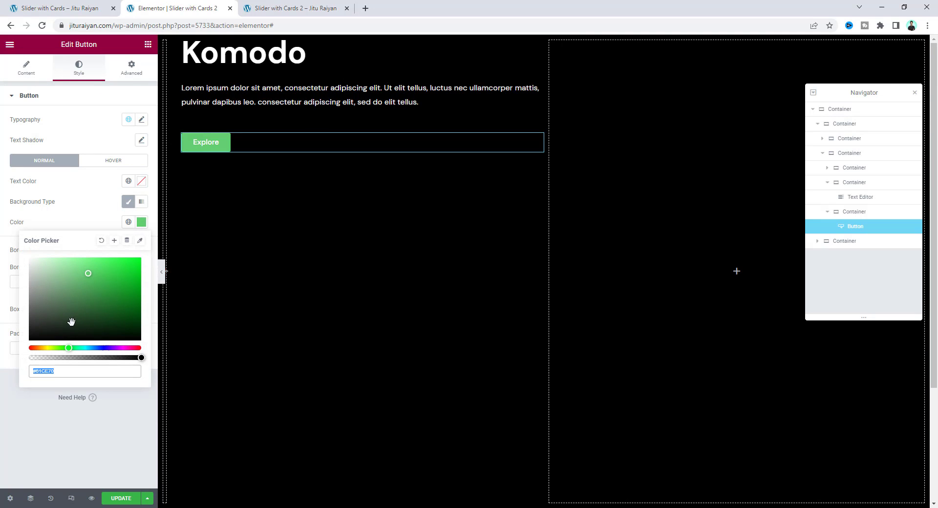
left_click(93, 347)
left_click(119, 292)
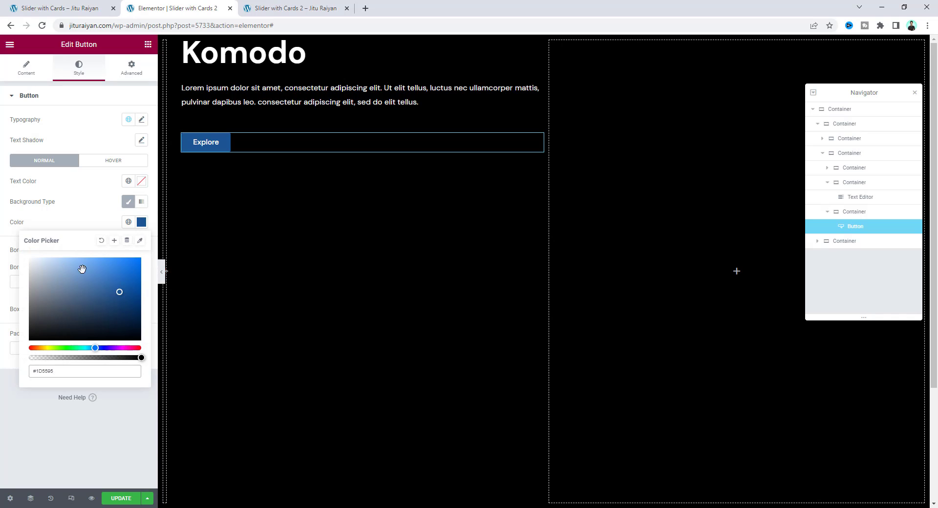
left_click(87, 229)
Set the Explore button's padding to 15 px top and bottom and 30 px right and left.
left_click(72, 348)
type("15")
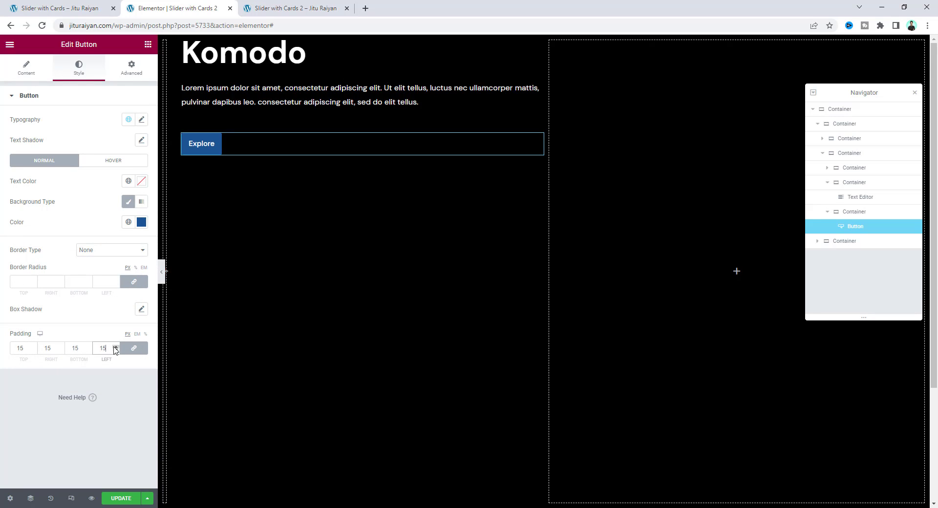
key("shift+Tab")
type("30")
key("Tab")
key("Tab")
type("30")
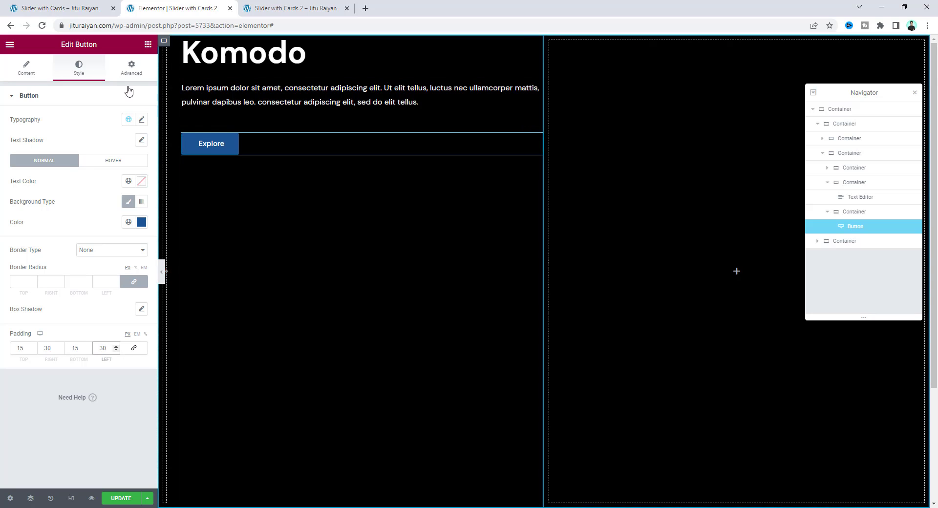
Give the button's container a top margin of -15 px, with the margin values unlinked.
left_click(850, 213)
left_click(135, 67)
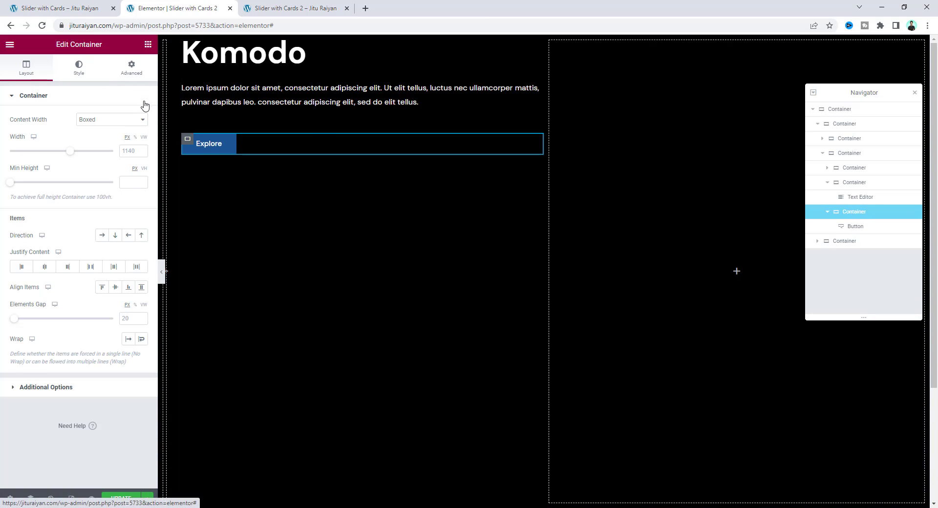
left_click(134, 131)
left_click(23, 130)
type("-15")
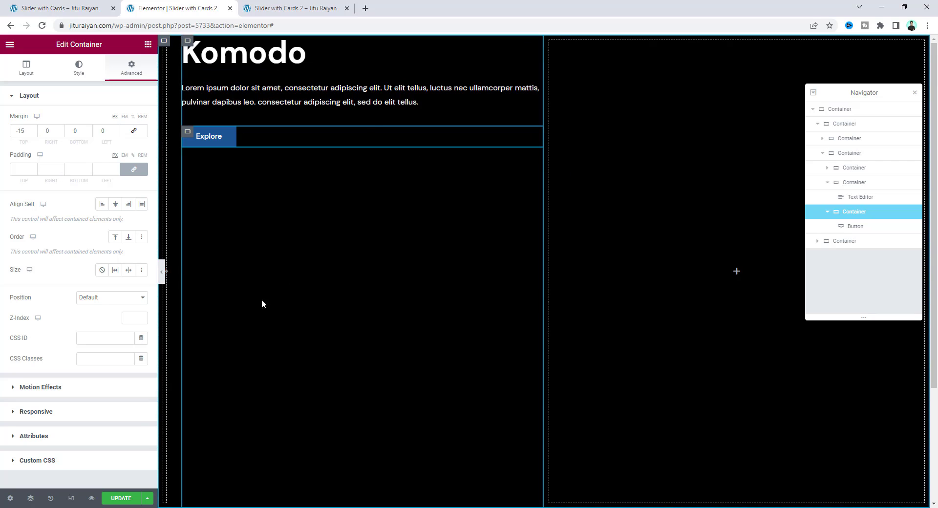
Center the heading, paragraph and button vertically by setting their parent container's Justify Content to center.
left_click(828, 183)
left_click(845, 155)
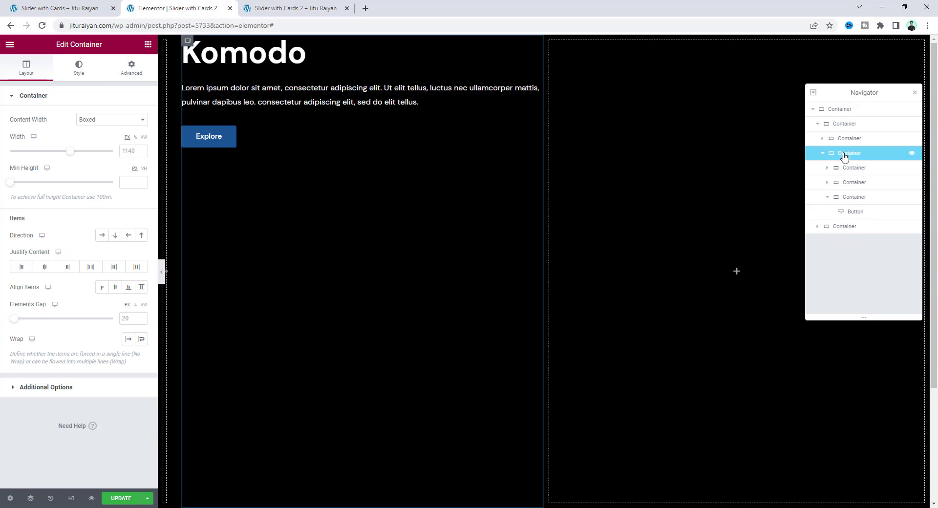
left_click(44, 266)
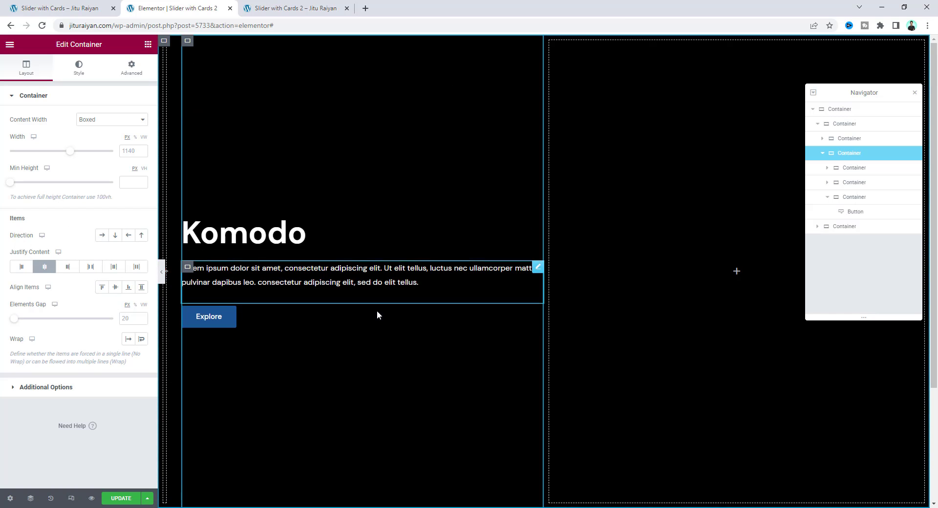
Set the text column container's padding to 15% right and 15% left, keeping top and bottom at 0.
left_click(133, 70)
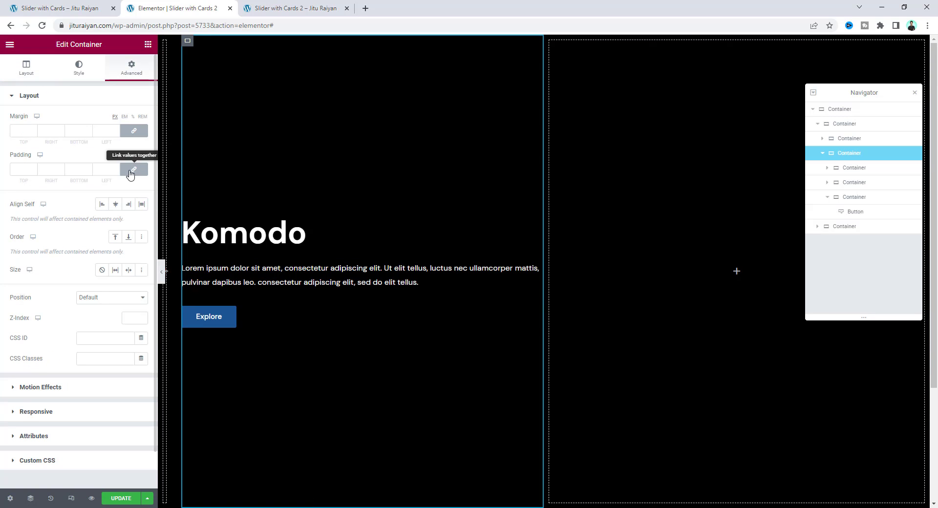
left_click(133, 170)
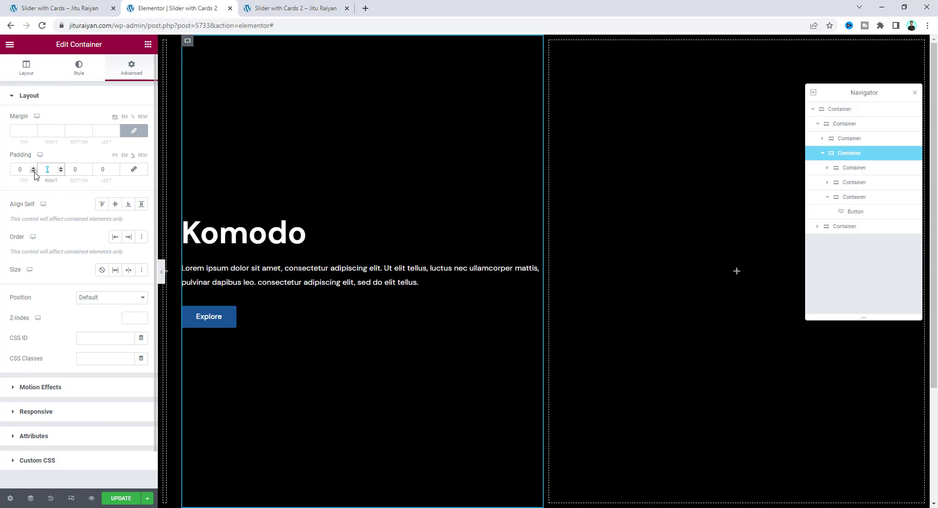
type("15")
key("Tab")
key("Tab")
type("15")
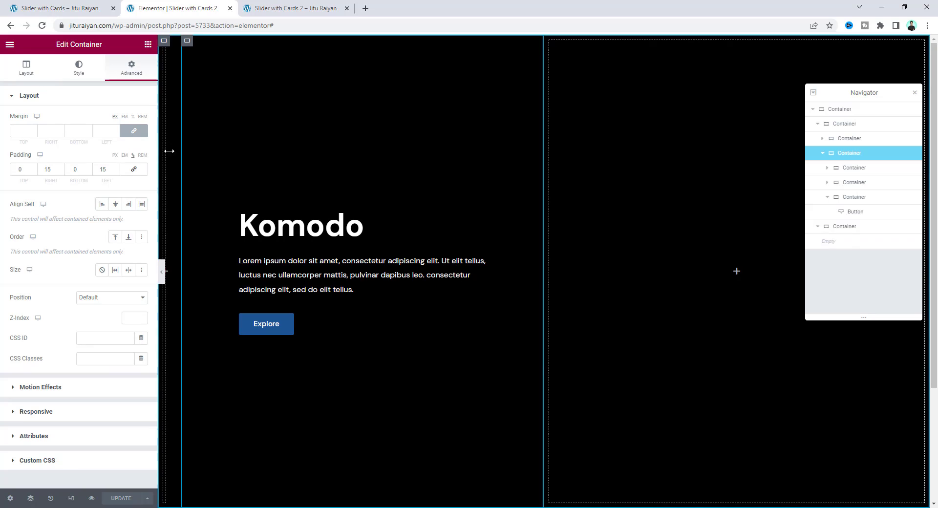
Add a Testimonial Carousel widget to the empty container beside the text column.
left_click(737, 271)
type("tes")
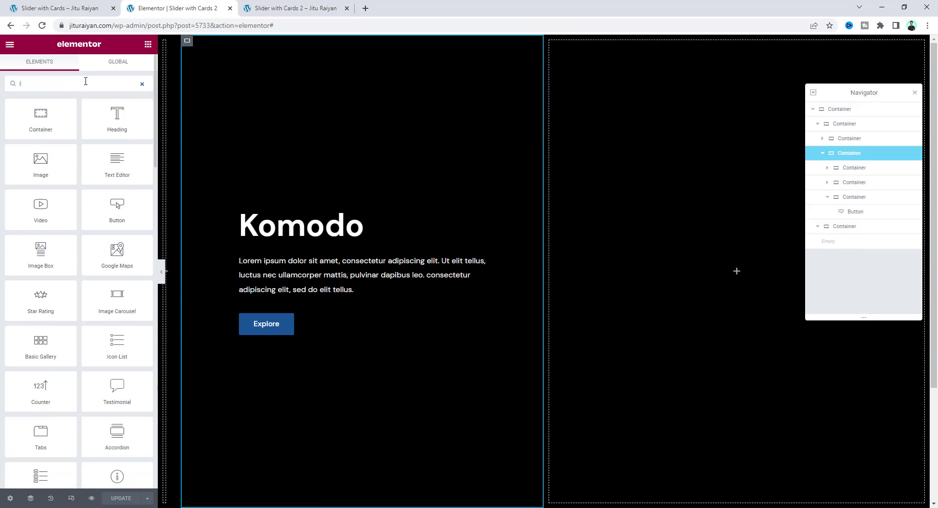
left_click_drag(40, 254, 741, 277)
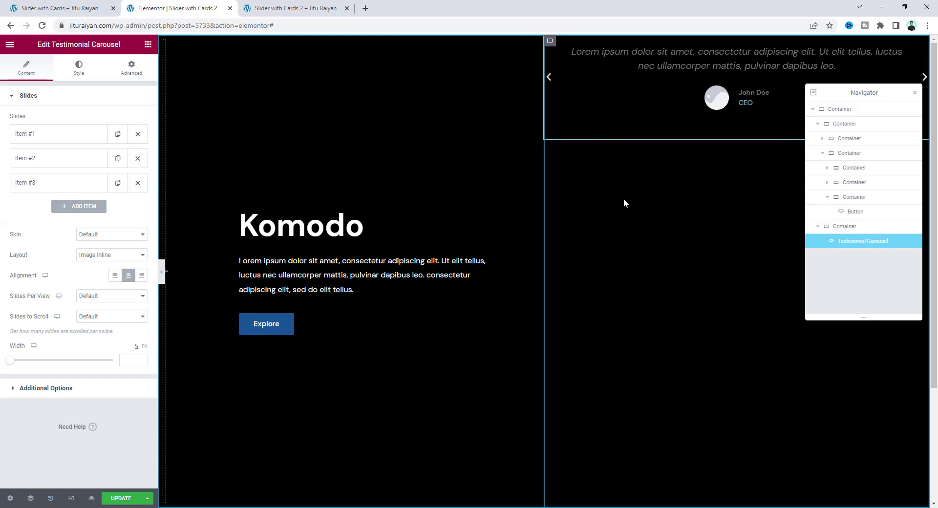
Set Align Items to center on the outermost container.
left_click(850, 114)
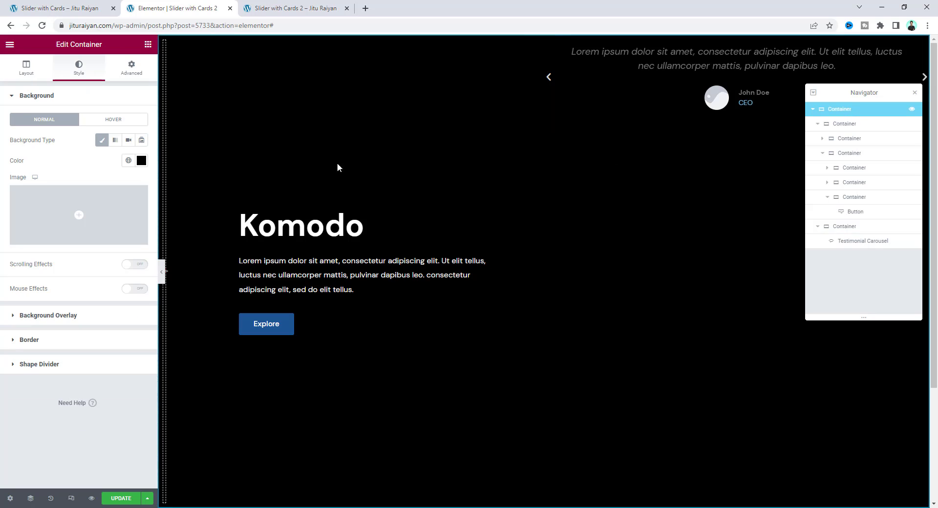
left_click(29, 74)
left_click(116, 290)
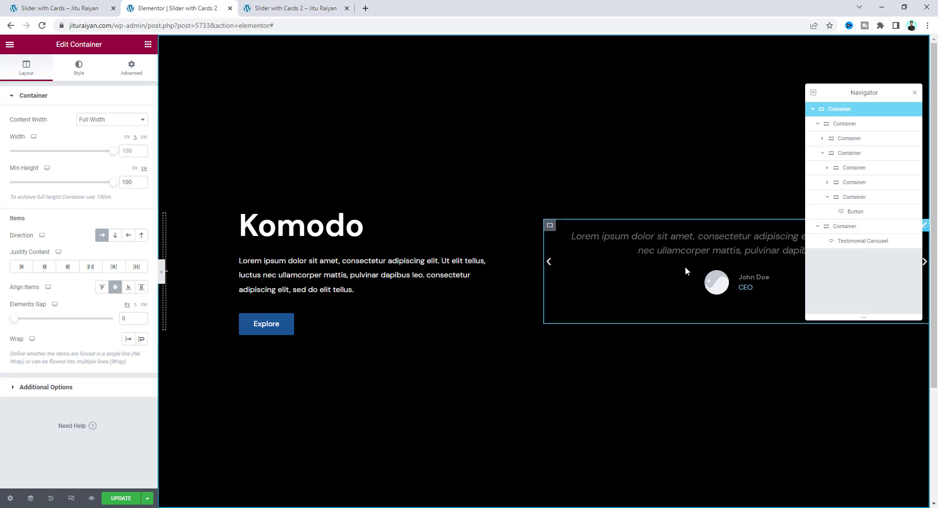
Clear the content of the carousel's first slide, and set its name to "Komodo" and its title to "Indonesia".
left_click(668, 262)
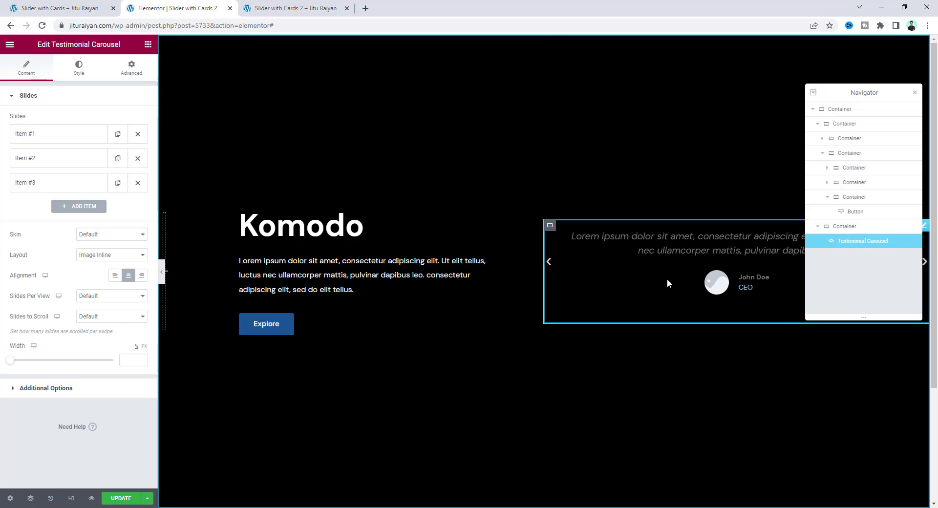
left_click(47, 134)
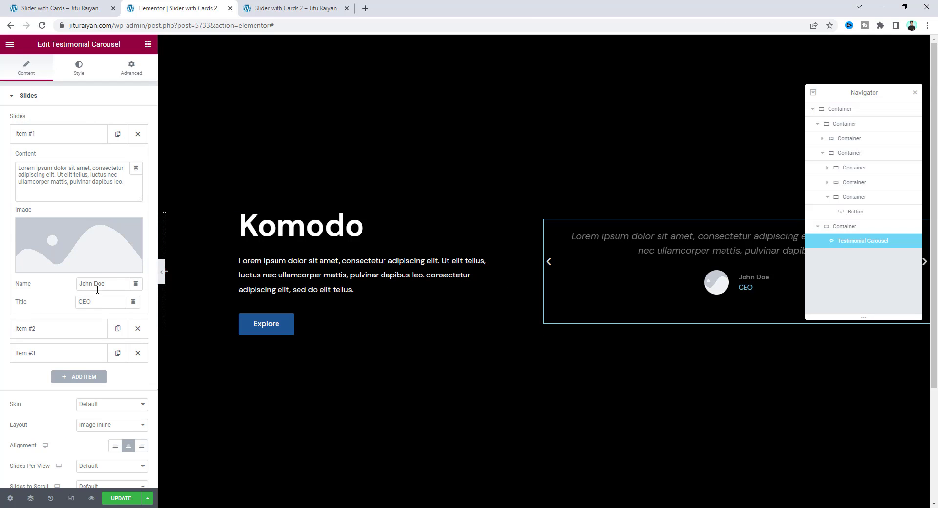
triple_click(82, 182)
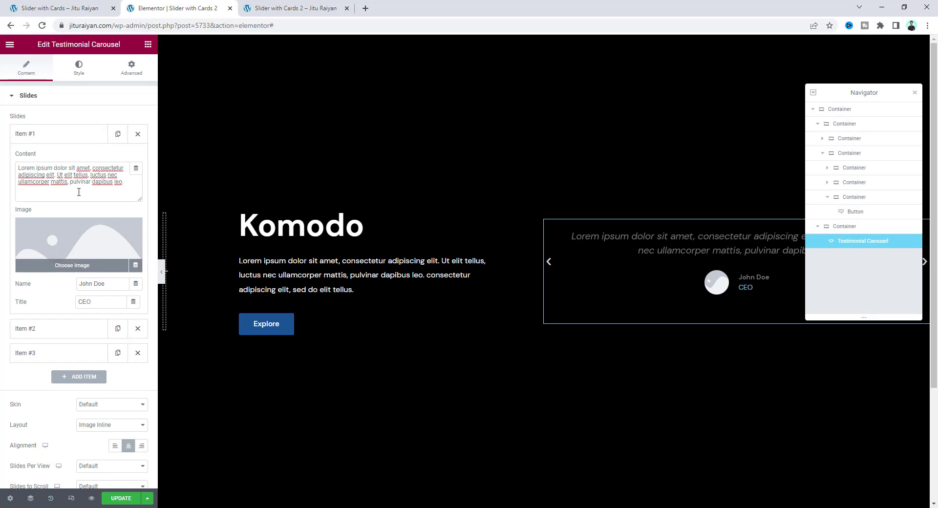
key("BackSpace")
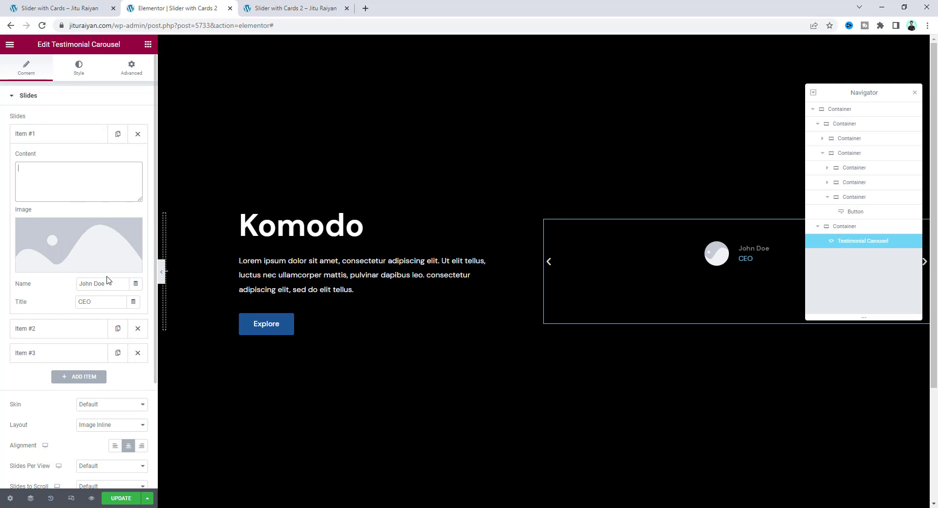
triple_click(93, 284)
type("Komodo")
double_click(85, 302)
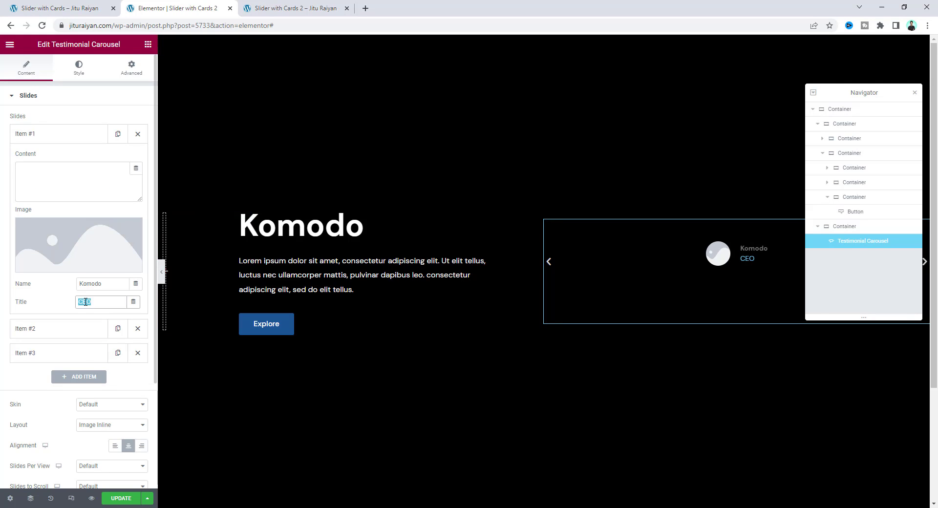
left_click(56, 298)
double_click(81, 302)
type("Indonesia")
Insert the media library photo of blue ocean waves on a beach as the first slide's image.
left_click(75, 267)
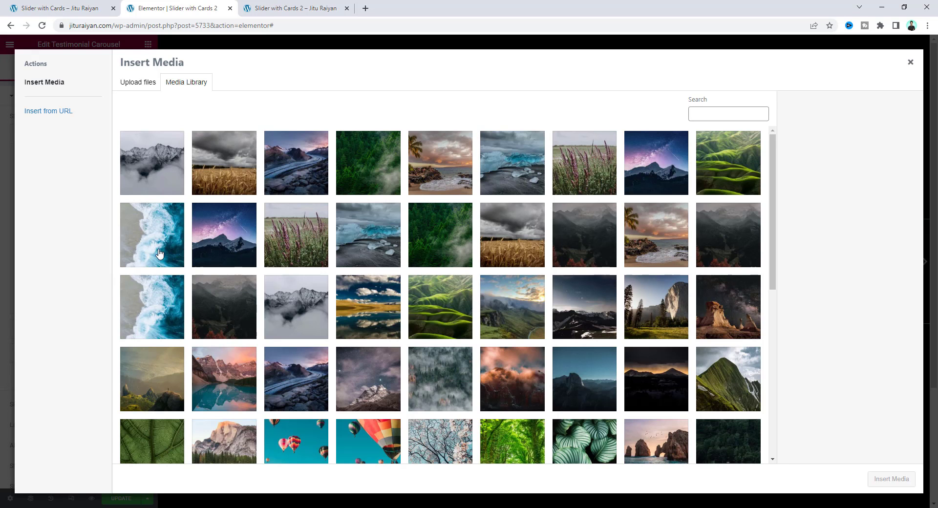
left_click(161, 250)
left_click(887, 479)
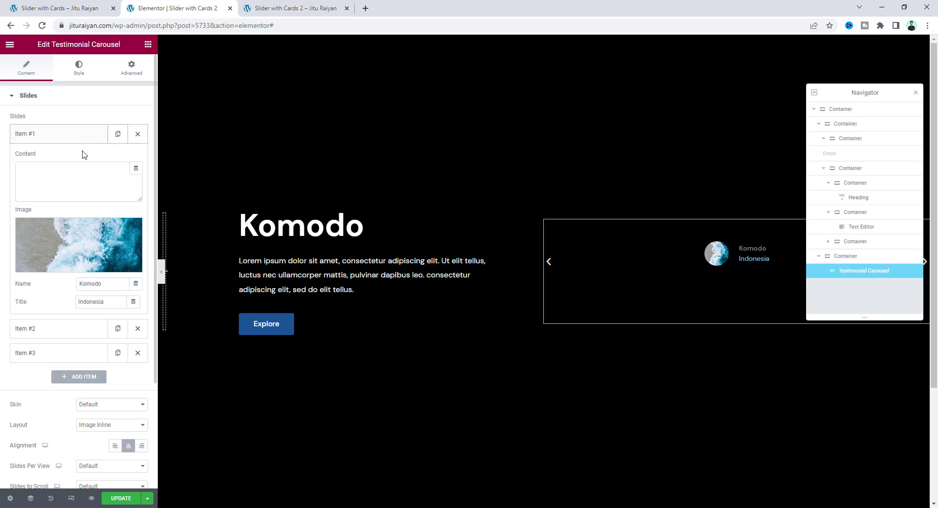
Remove the placeholder content text from the carousel's second slide.
left_click(75, 328)
left_click(69, 209)
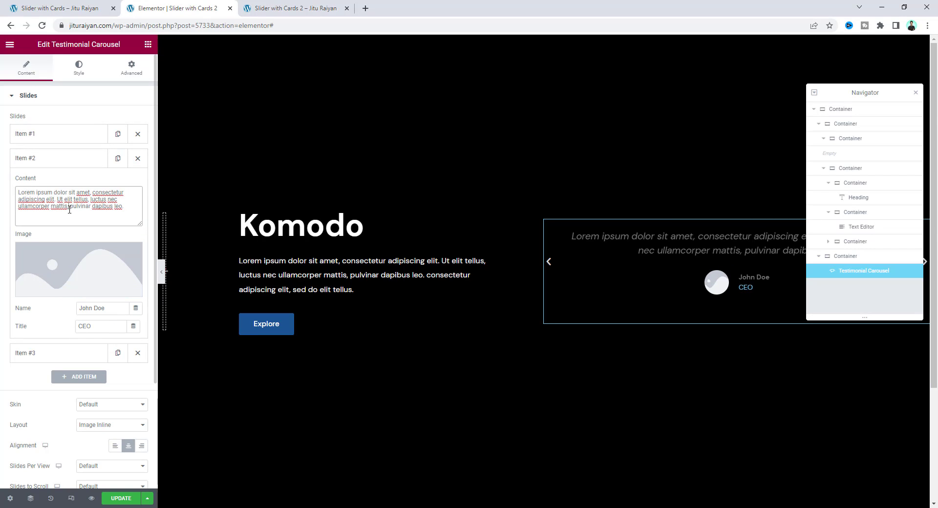
key("ctrl+a")
key("BackSpace")
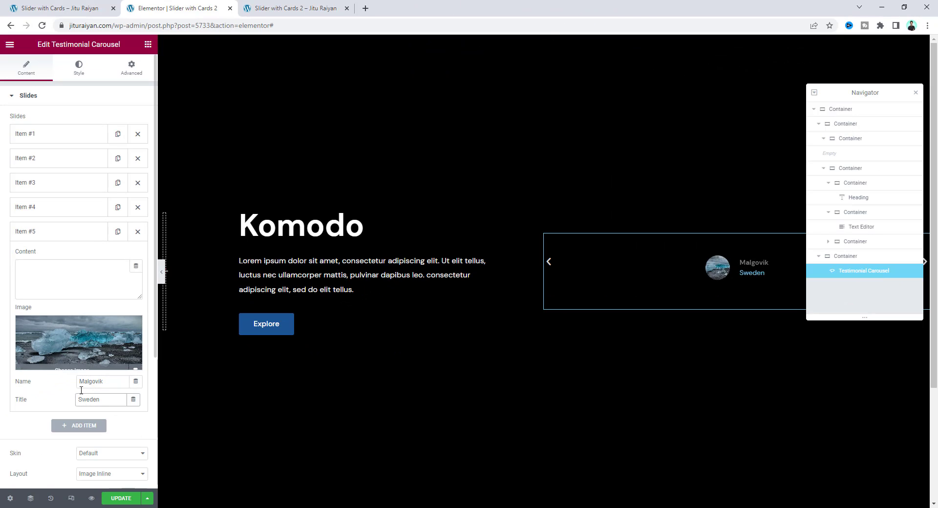
Show 5 slides per view in the Testimonial Carousel and set its width to 1400 px.
scroll(80, 383, "down", 3)
scroll(64, 377, "down", 1)
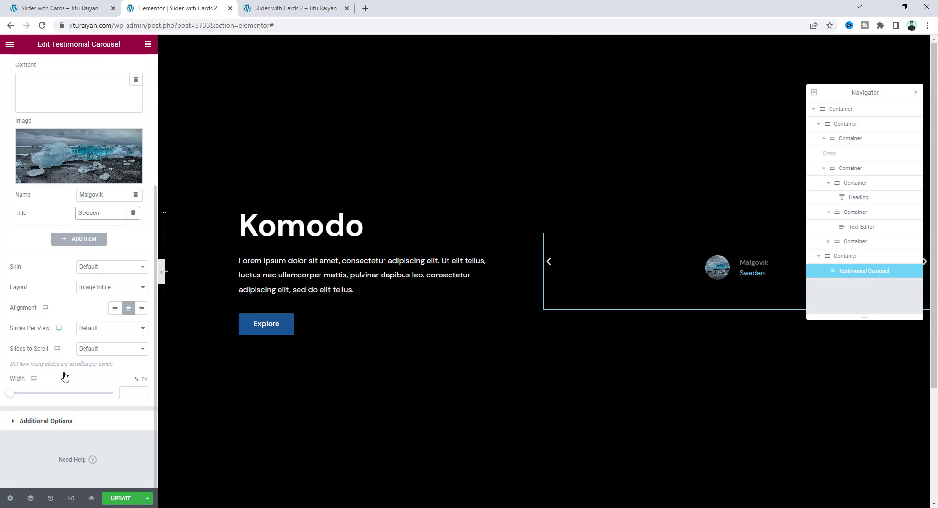
left_click(112, 334)
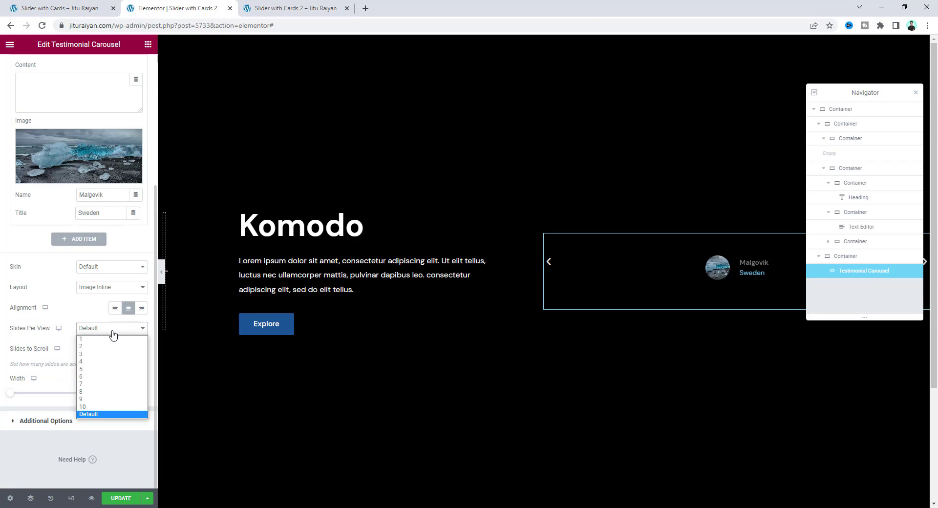
left_click(110, 372)
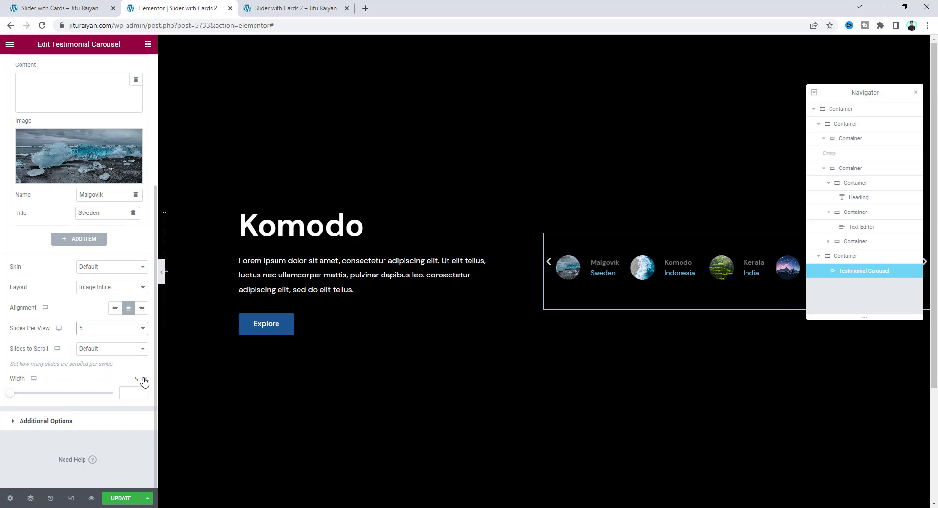
left_click(131, 391)
type("1200")
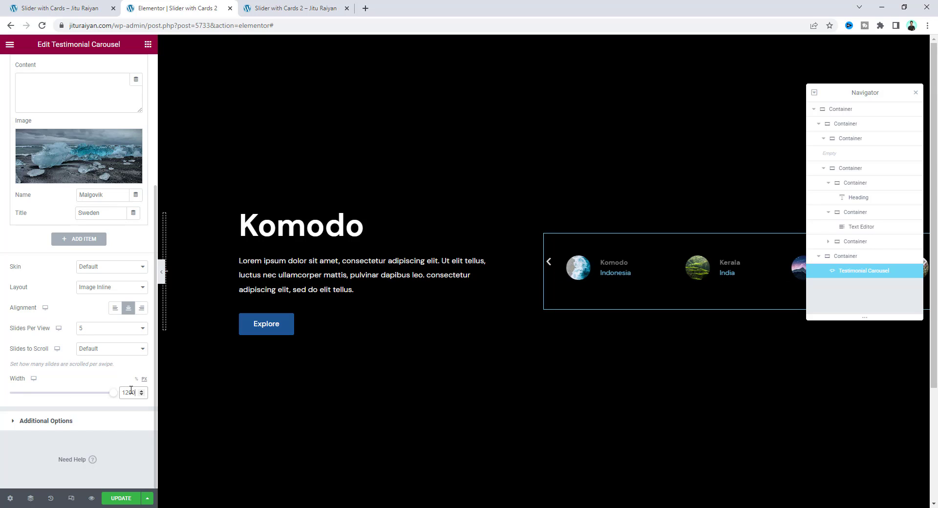
key("BackSpace")
key("BackSpace")
key("BackSpace")
type("400")
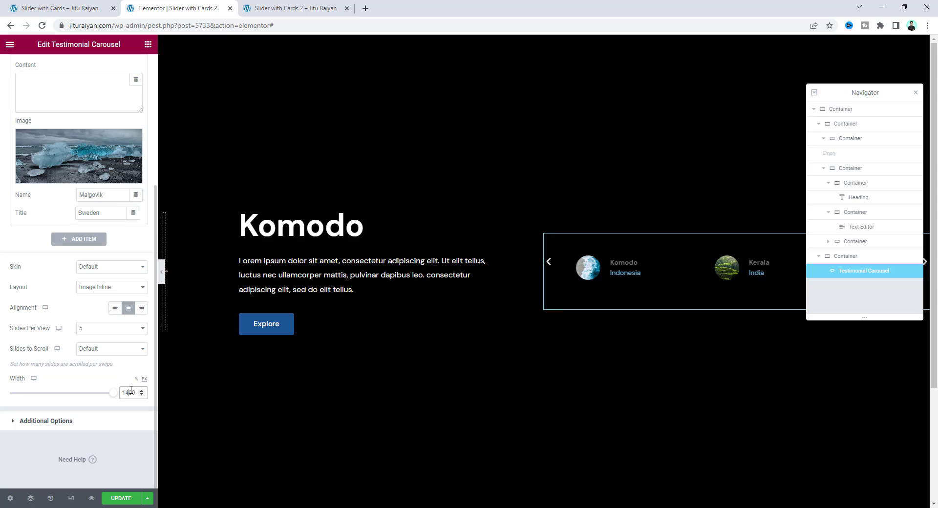
Turn off the carousel's autoplay and save the page.
left_click(126, 423)
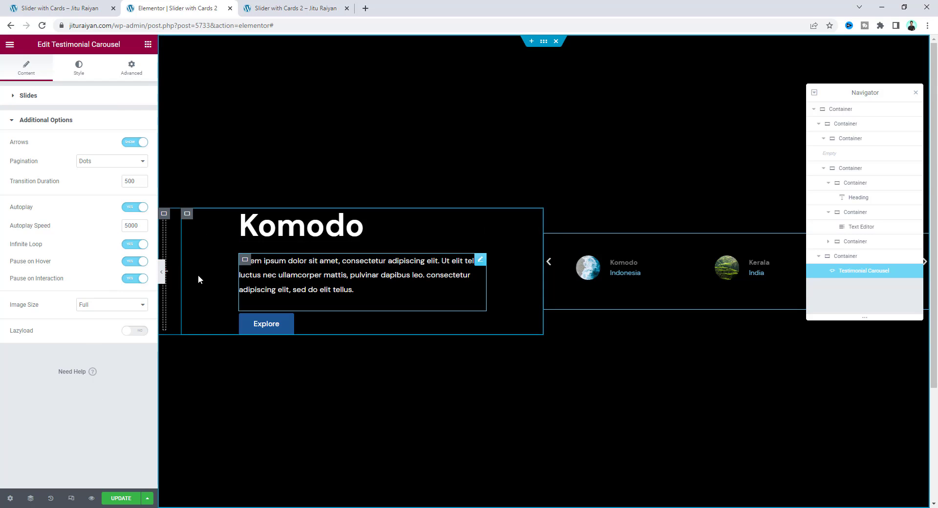
left_click(130, 208)
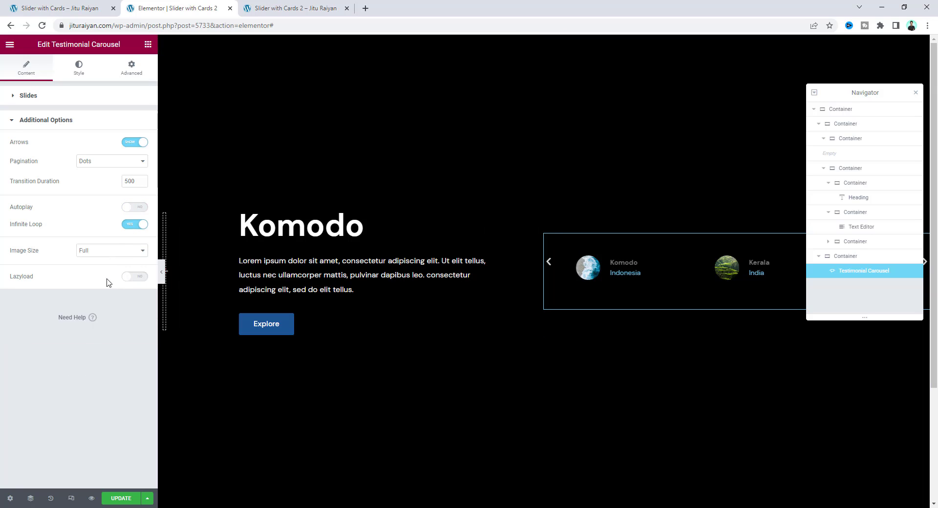
key("ctrl+s")
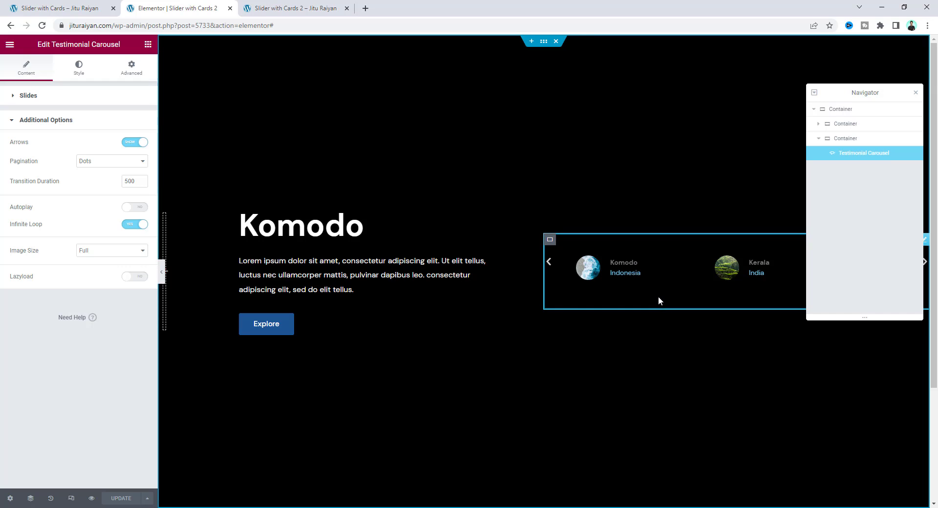
Give the outermost container the CSS class "as-slider".
left_click(544, 42)
left_click(132, 69)
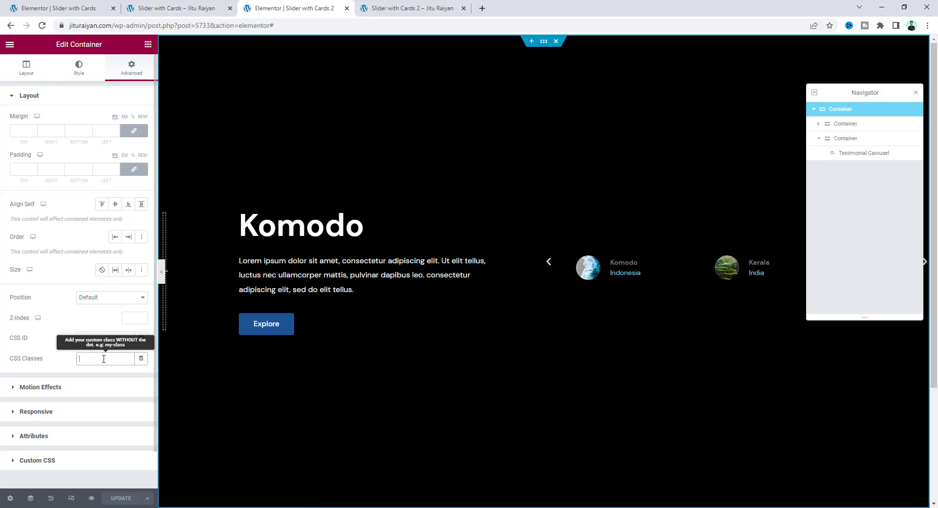
left_click(105, 359)
type("as-slider")
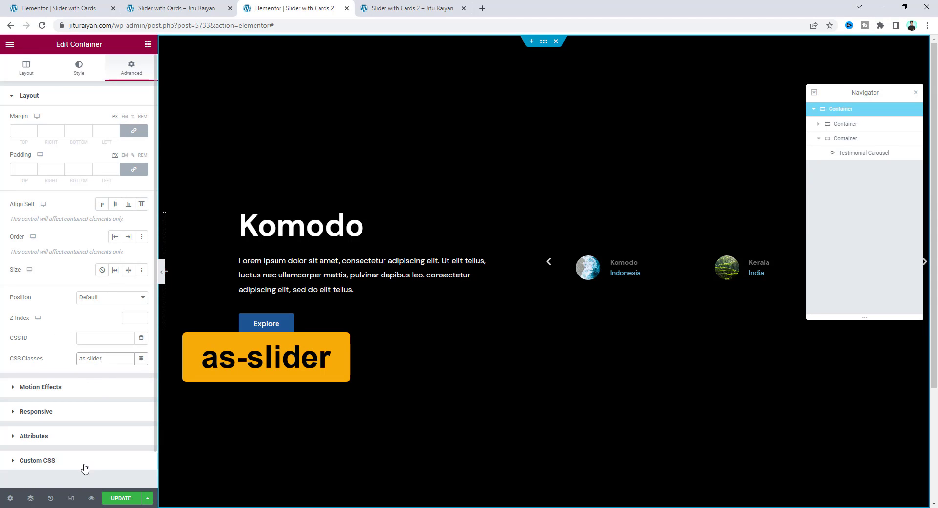
Give the Testimonial Carousel the CSS class "as-side-slider".
left_click(624, 270)
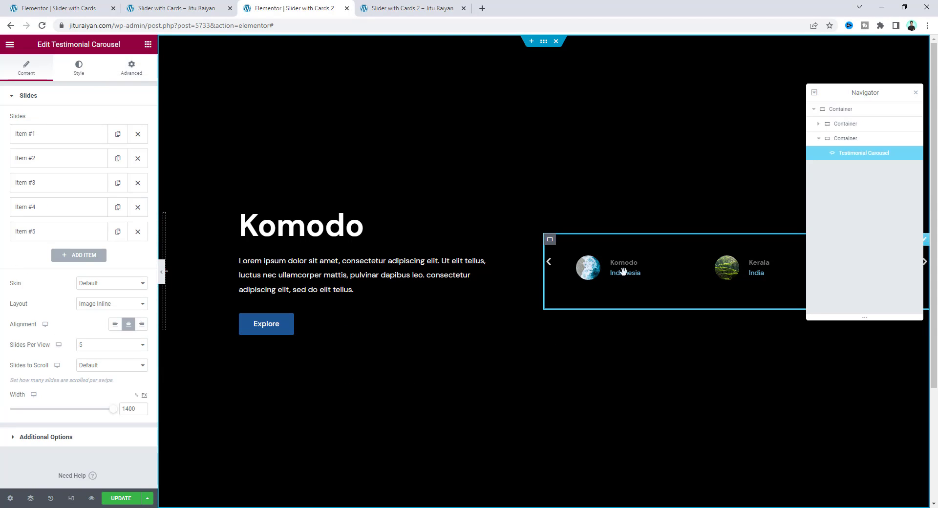
left_click(132, 68)
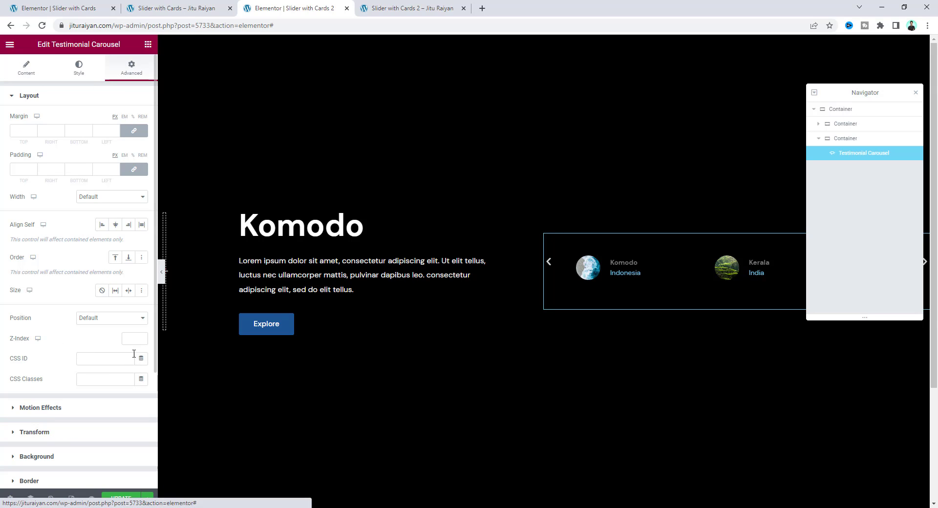
left_click(105, 380)
type("as-side-slider")
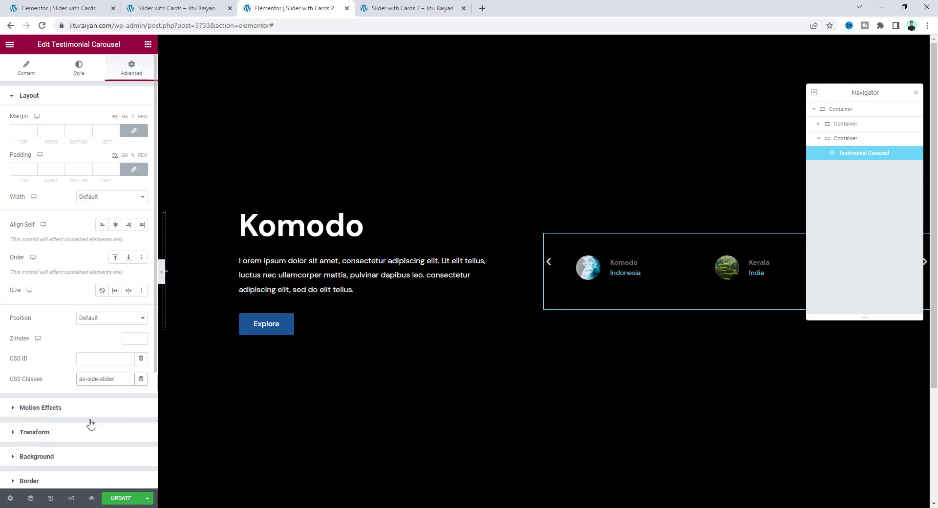
Paste the copied card styling code into the Testimonial Carousel's custom CSS.
scroll(127, 411, "down", 3)
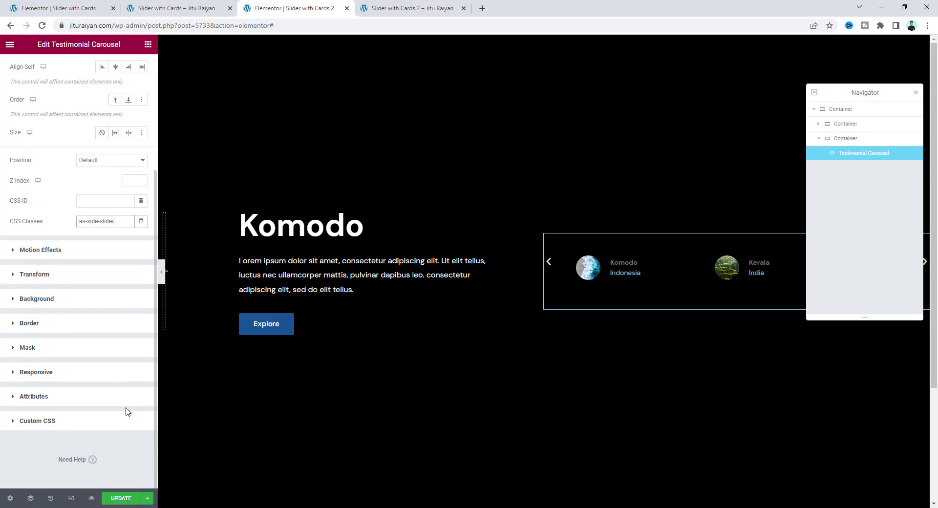
left_click(90, 433)
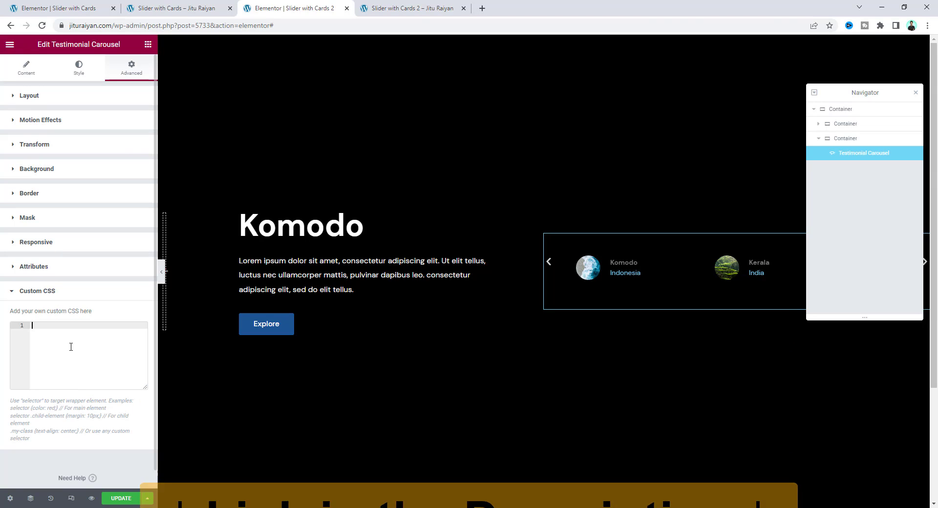
key("ctrl+v")
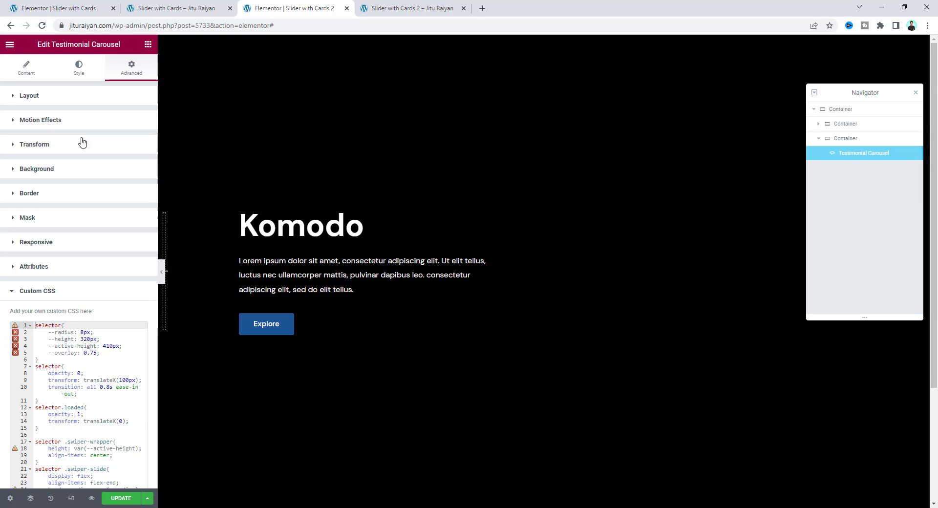
Add an HTML widget above the Testimonial Carousel and paste the copied jQuery slider script into it.
left_click(148, 44)
type("ht")
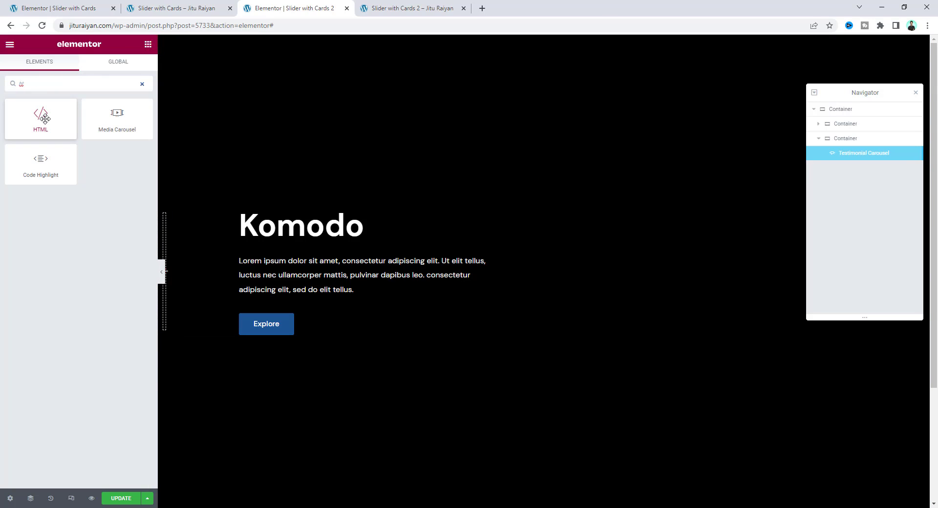
left_click_drag(41, 117, 607, 208)
key("ctrl+v")
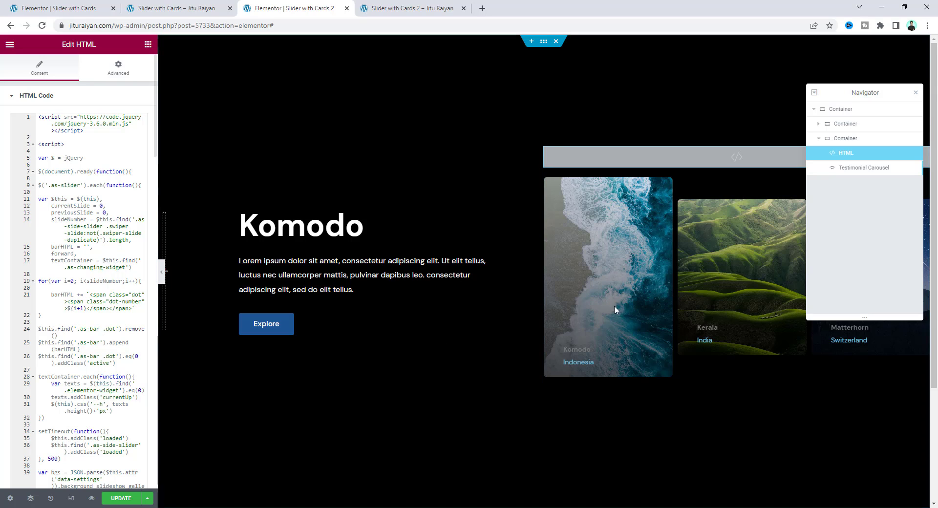
Examine the radius, height, active-height and overlay variables in the Testimonial Carousel's custom CSS.
left_click(648, 297)
scroll(98, 342, "down", 5)
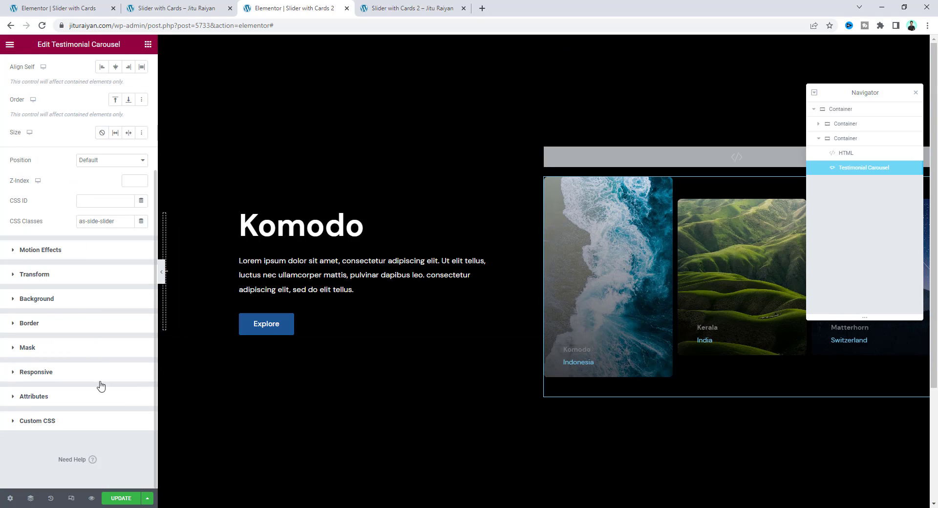
left_click(93, 420)
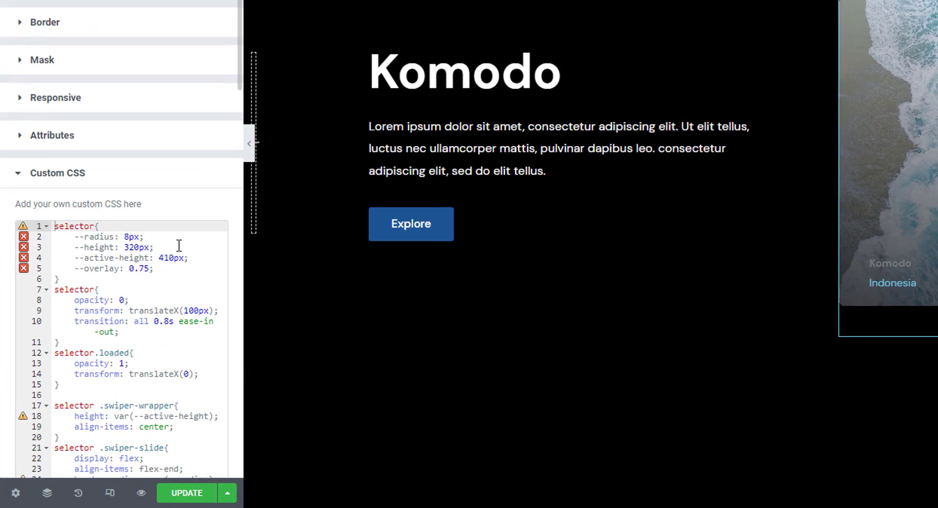
left_click(90, 339)
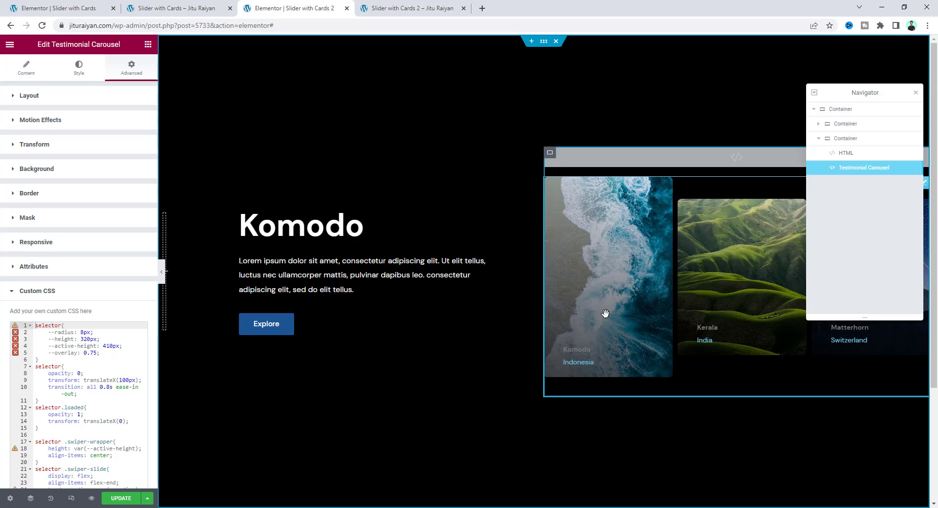
Set the carousel's space between slides to 30 and its image gap to 0.
left_click(79, 68)
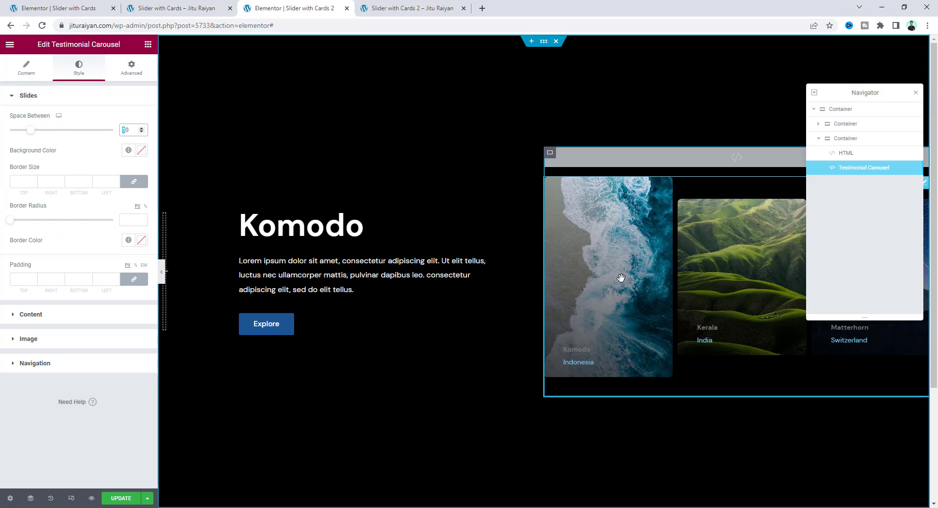
type("3")
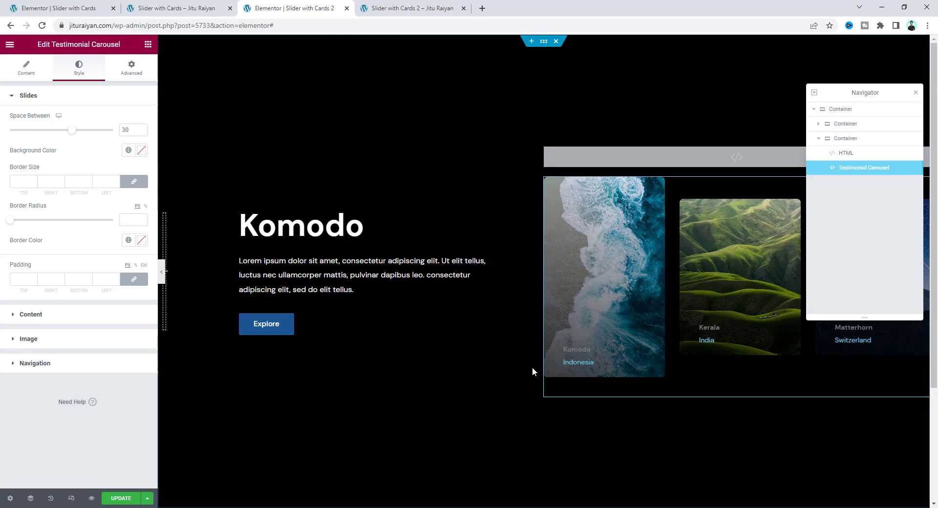
left_click(88, 344)
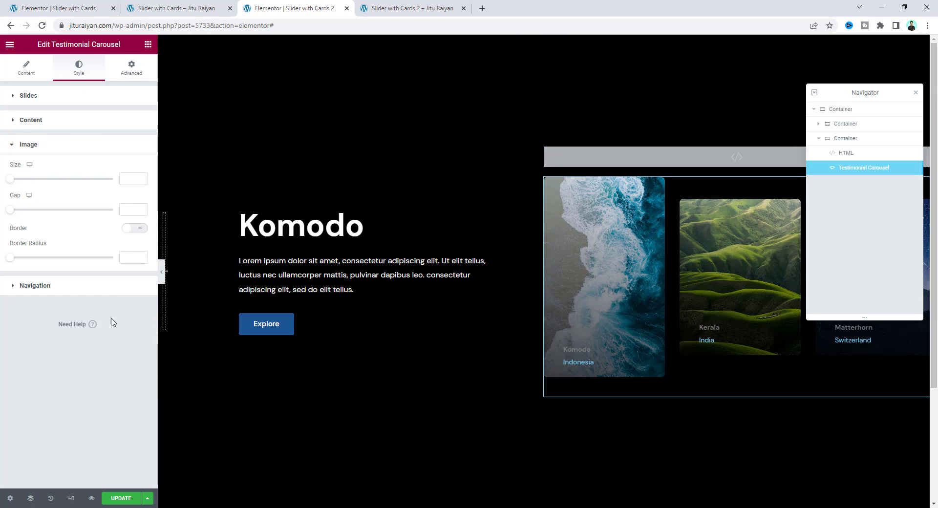
left_click(133, 204)
type("0")
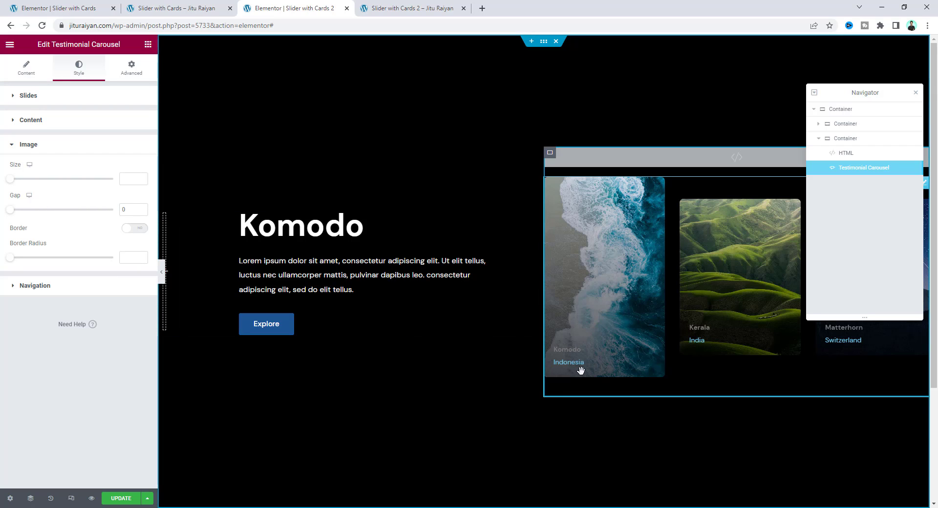
Set the carousel slides' padding to 20 px at the top, right and left, and 25 px at the bottom.
left_click(105, 95)
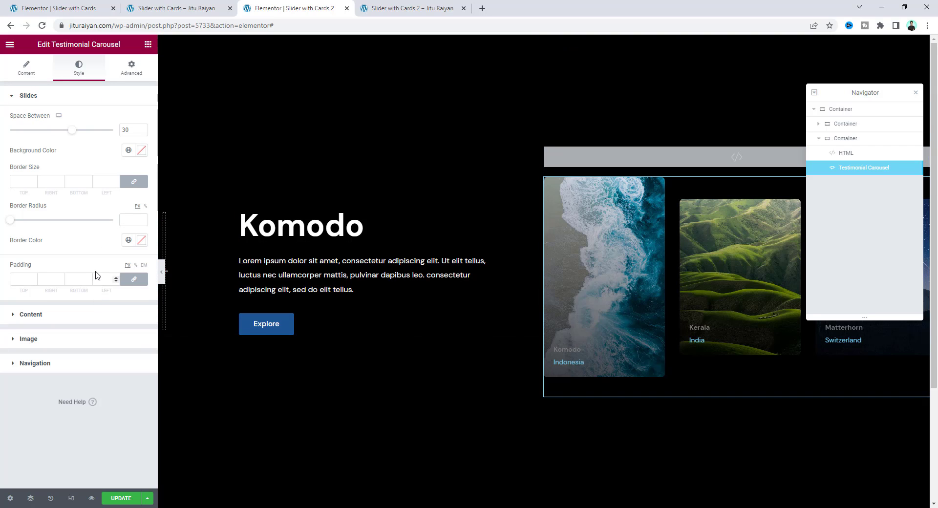
type("20")
left_click(134, 279)
double_click(78, 279)
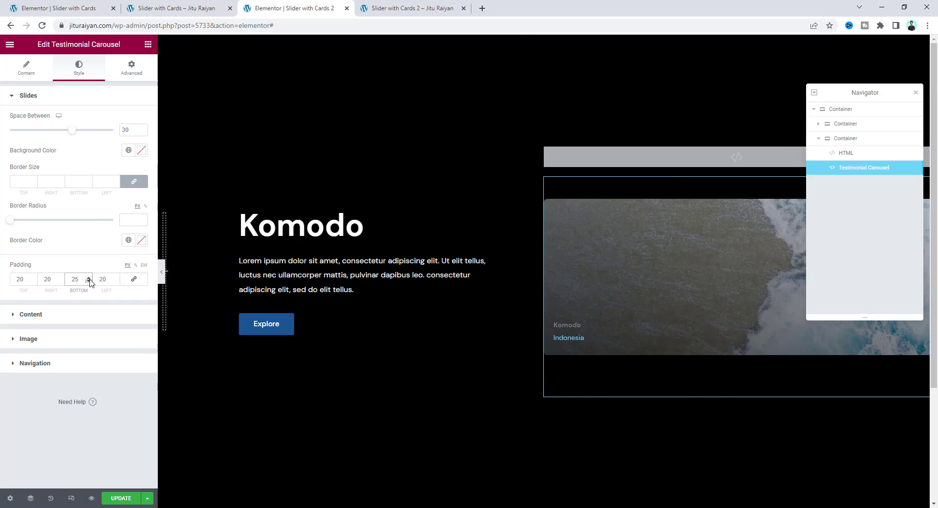
type("25")
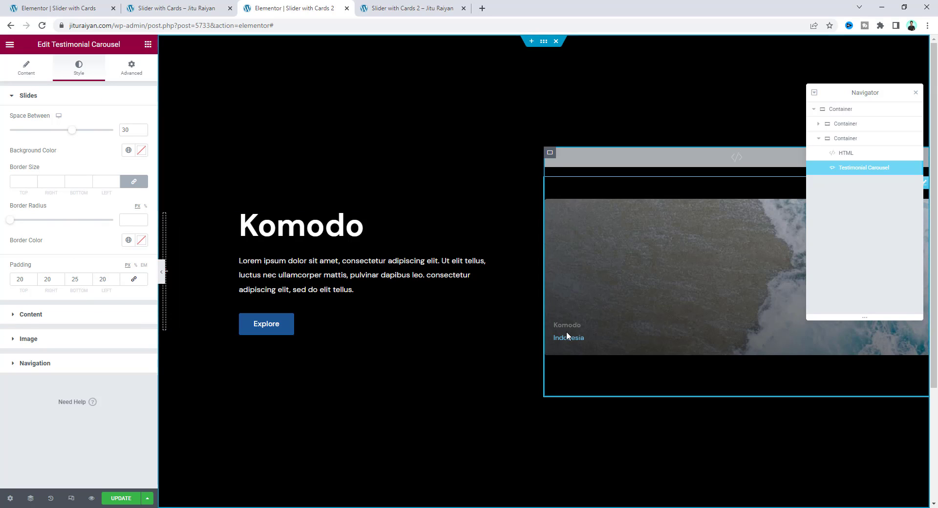
Style the carousel's name text in white with font size 19 px and weight 500.
left_click(74, 319)
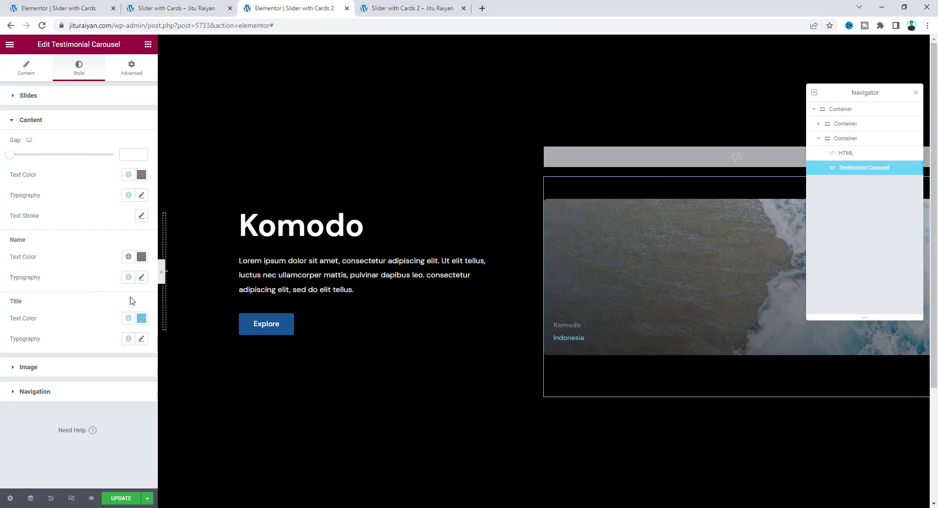
left_click(142, 257)
left_click(141, 278)
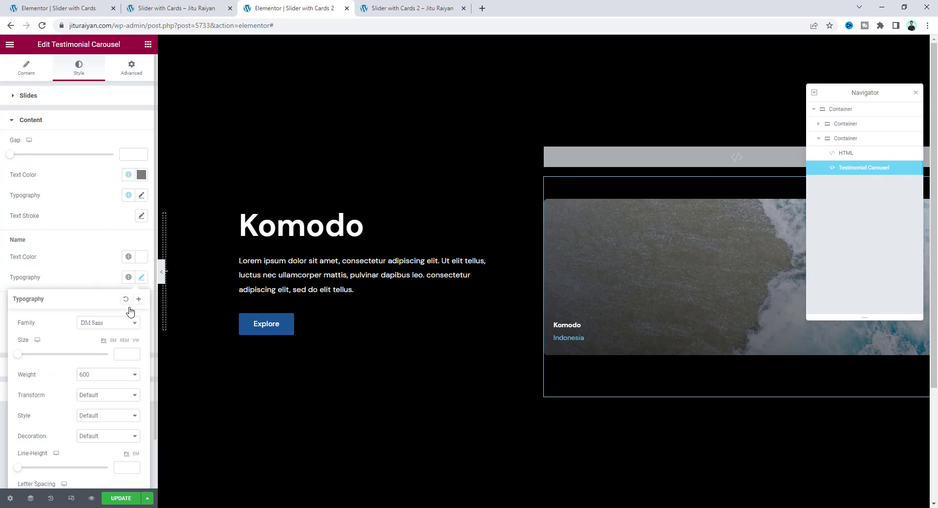
left_click(123, 374)
left_click(120, 443)
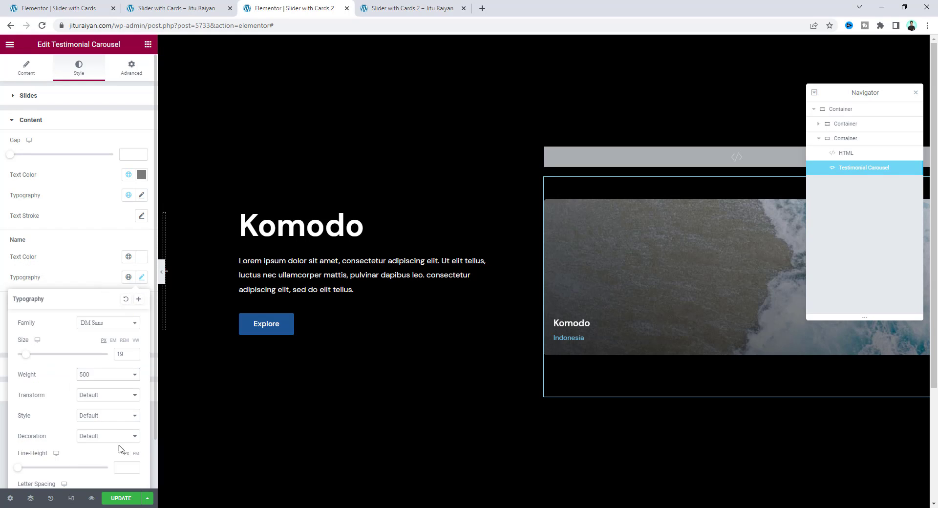
left_click(141, 277)
Style the carousel's title text in translucent light grey with the Poppins font and adjust its weight.
left_click(142, 318)
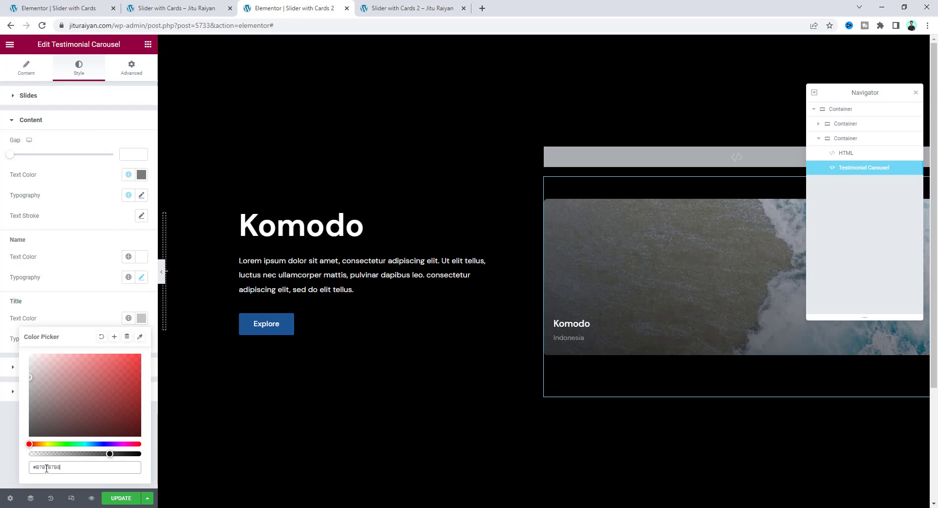
left_click(142, 339)
left_click(108, 385)
type("popp")
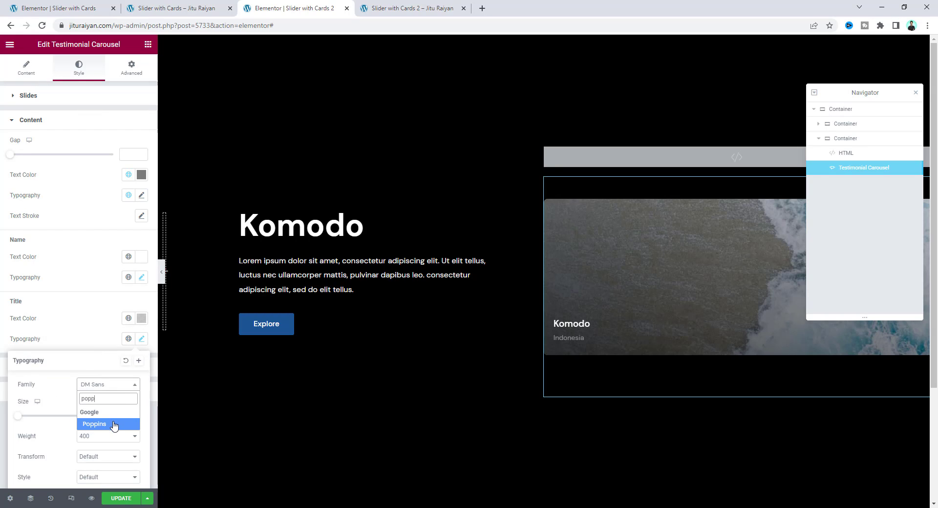
left_click(114, 424)
left_click(108, 436)
left_click(119, 381)
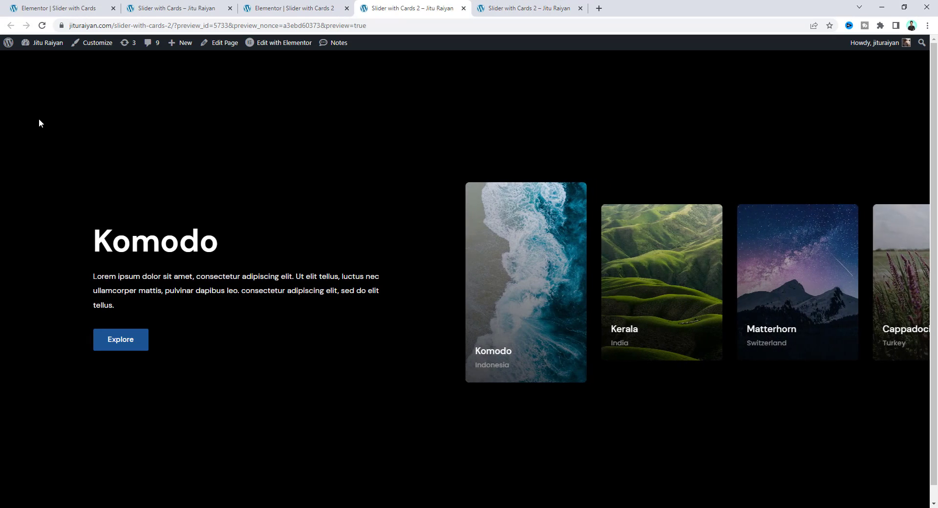
Add a container below the Testimonial Carousel and place a Button widget inside it.
left_click(313, 8)
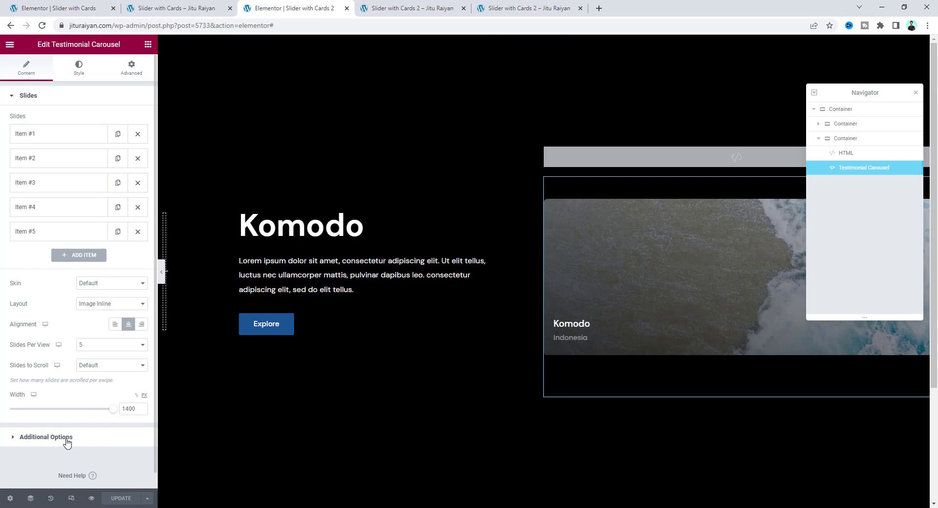
left_click(67, 438)
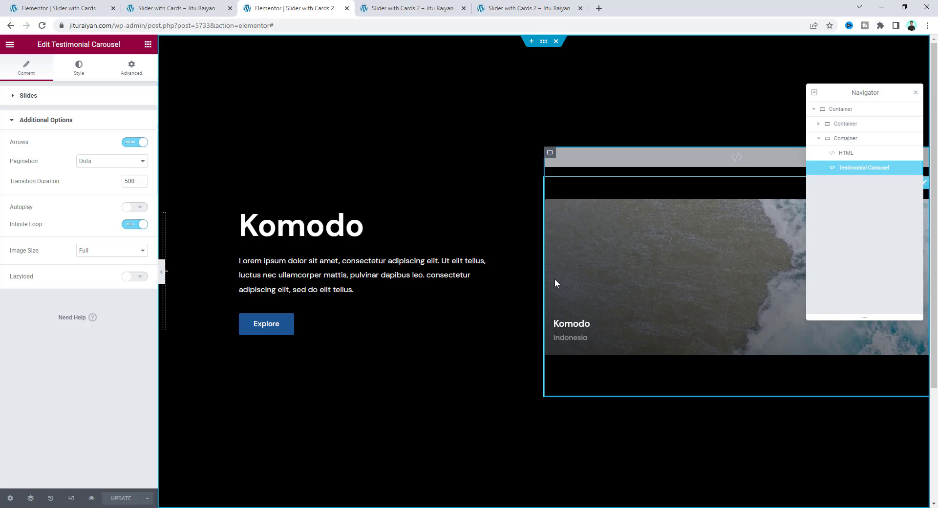
left_click(148, 45)
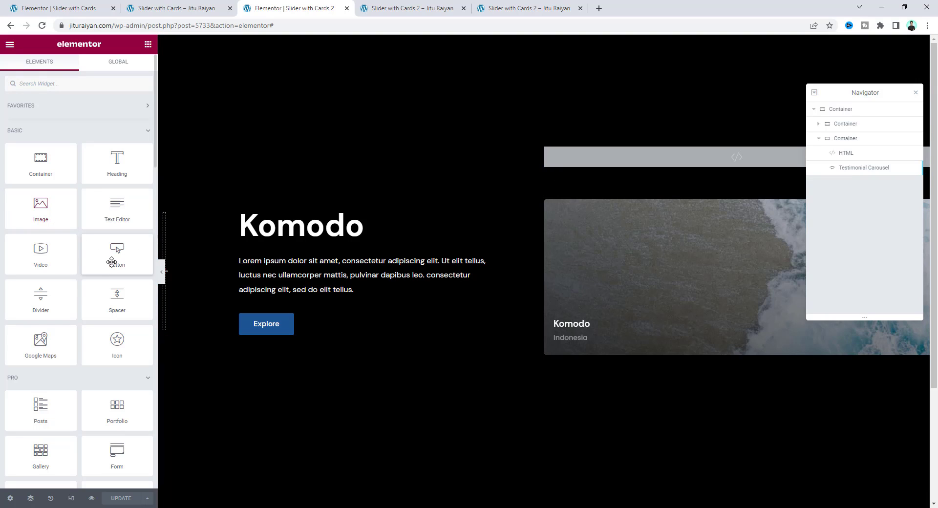
left_click_drag(40, 162, 610, 383)
left_click(148, 45)
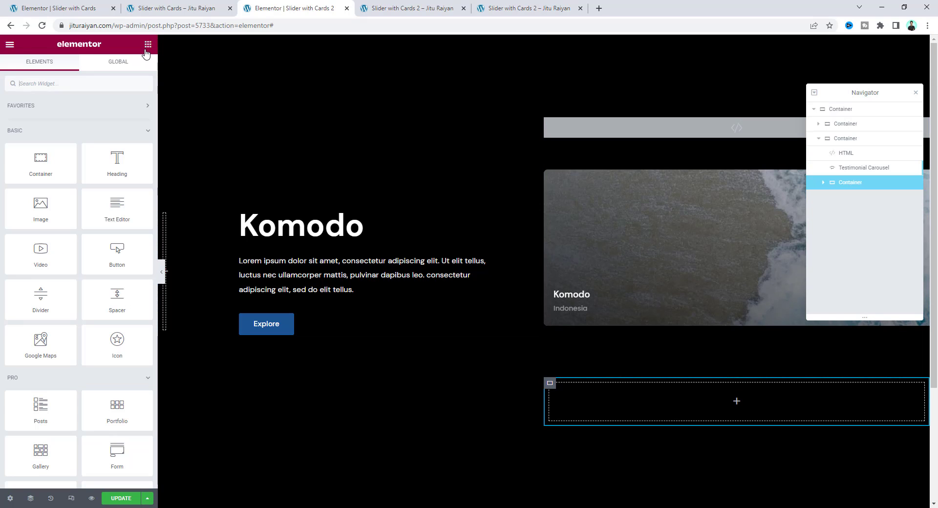
left_click_drag(117, 252, 642, 404)
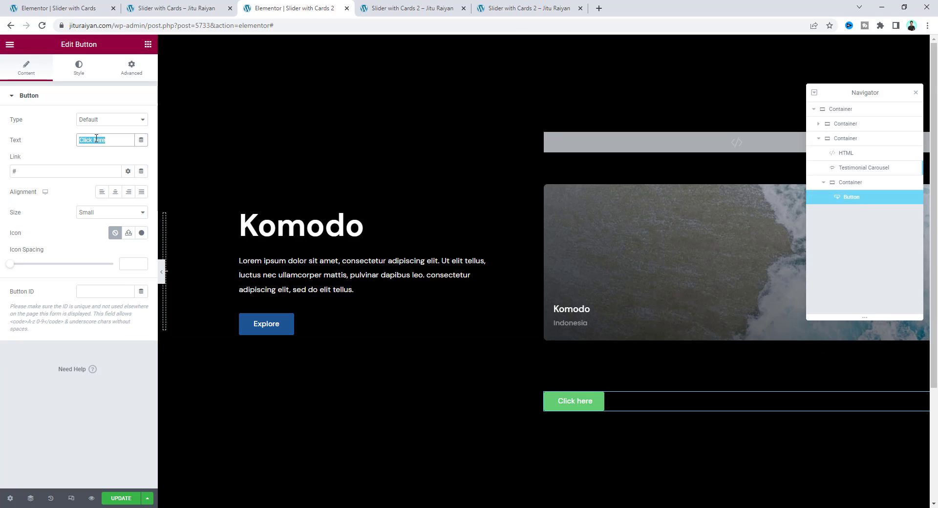
Clear the new button's text and give it the Arrow left icon from the icon library.
left_click(129, 233)
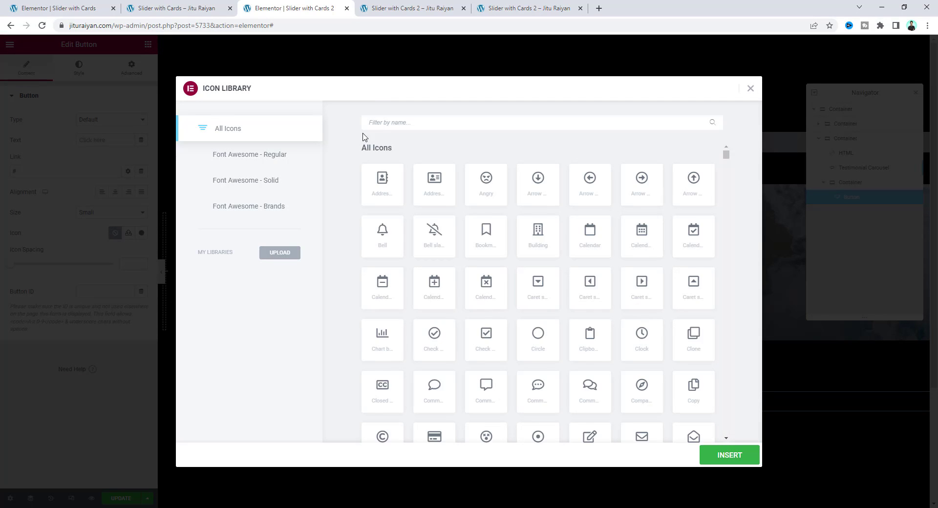
left_click(377, 128)
type("arr")
left_click(684, 238)
left_click(732, 455)
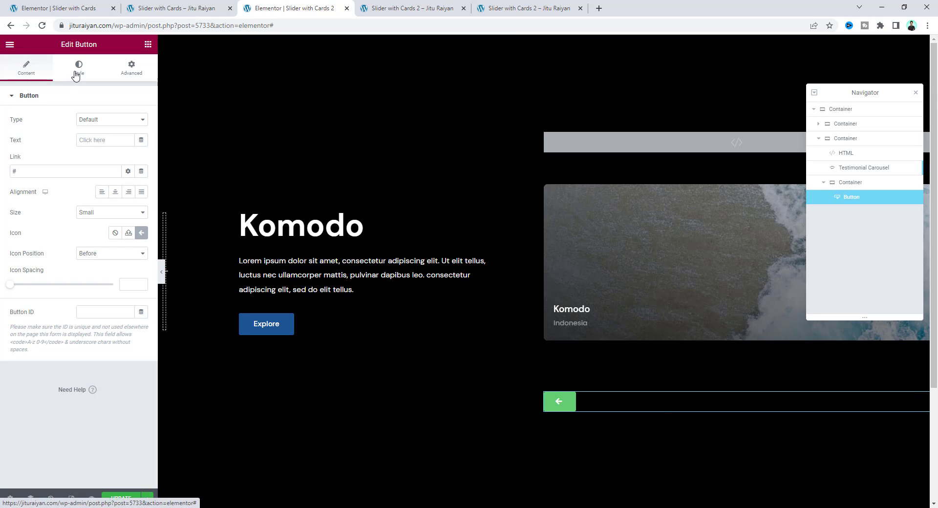
Set the arrow button's border radius to 100 px on all corners and its icon spacing to 0.
left_click(76, 79)
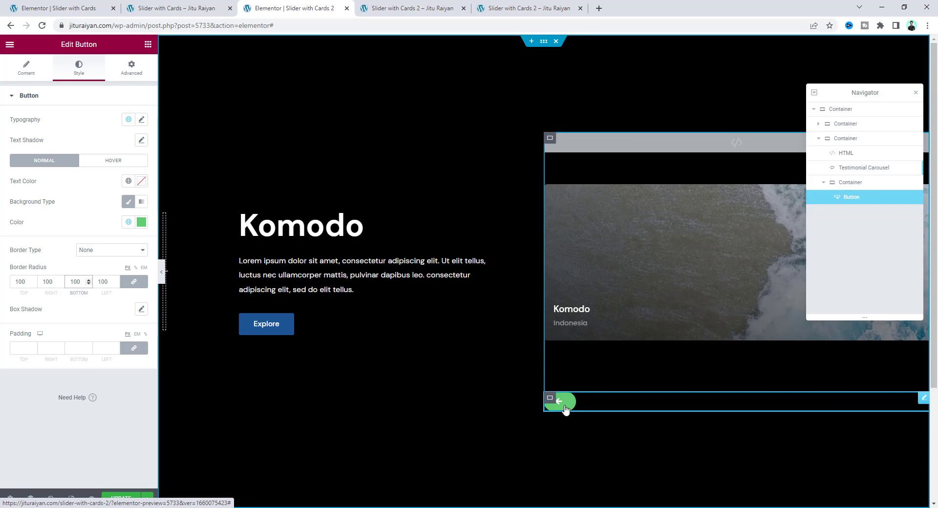
left_click(26, 69)
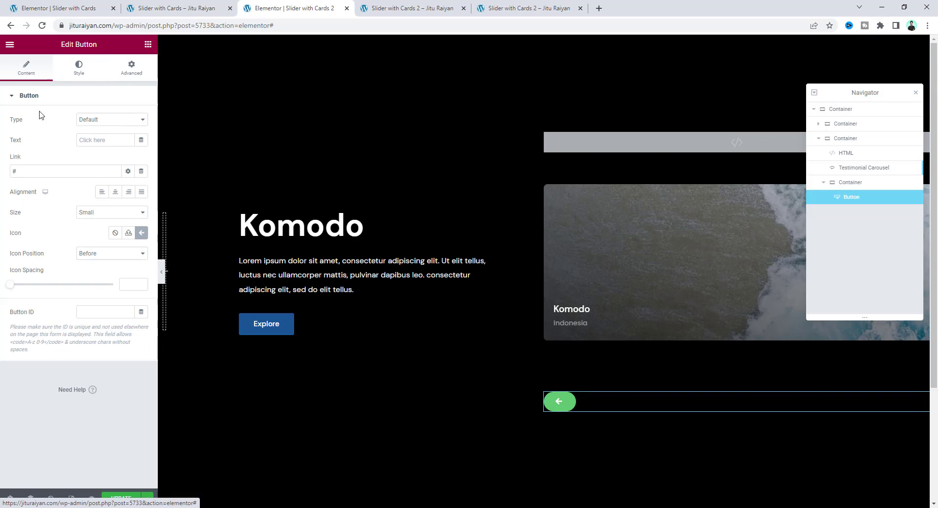
left_click(129, 282)
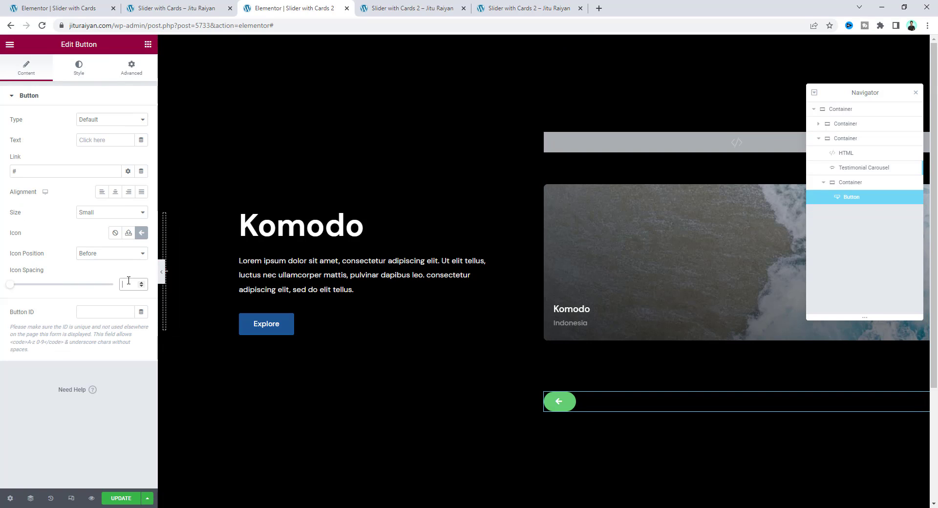
Set the arrow button's padding to 12 px at the top and bottom and 14 px at the right and left.
left_click(87, 78)
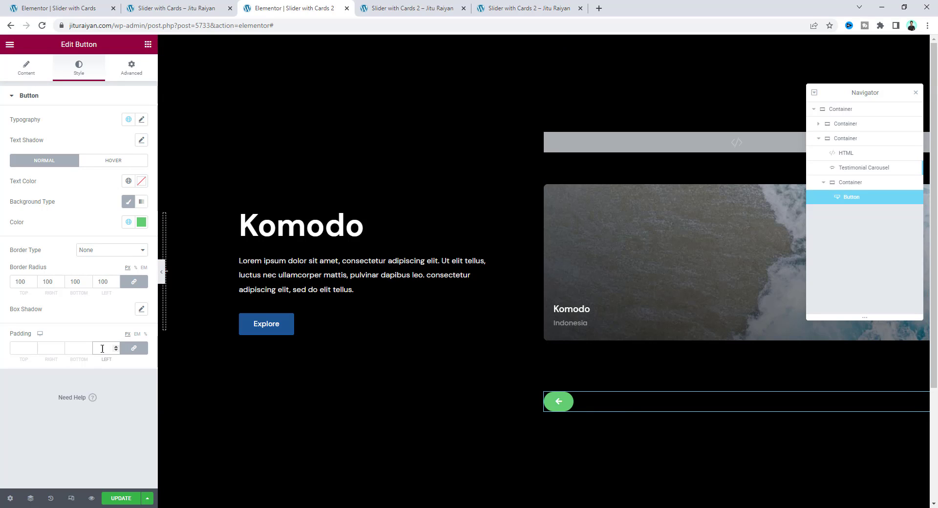
type("12")
left_click(134, 348)
double_click(48, 348)
type("14")
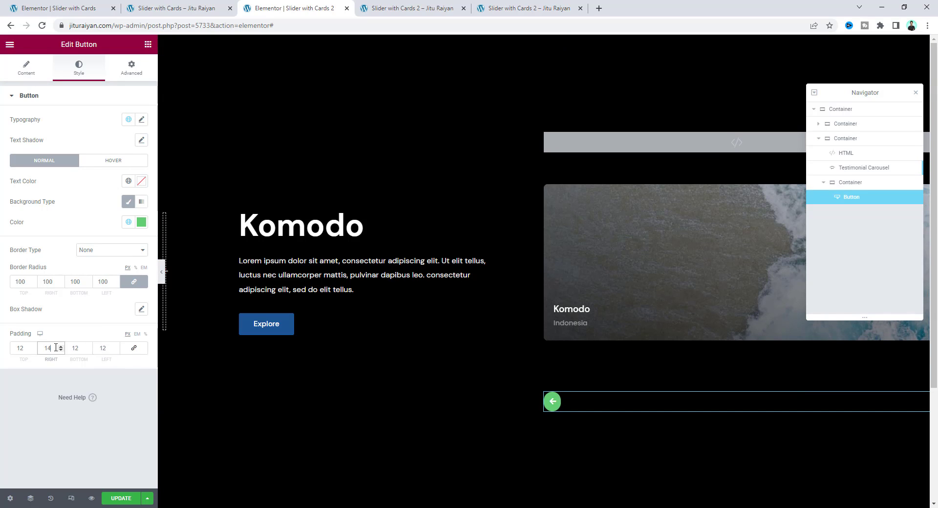
Give the arrow button a translucent light grey background and a dark grey text color, #2C2B2B.
left_click(141, 222)
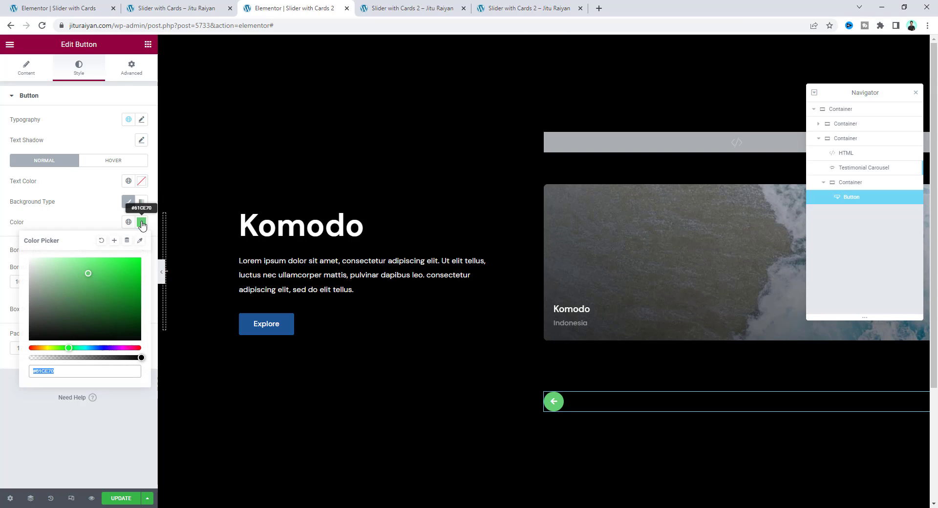
left_click_drag(68, 328, 23, 283)
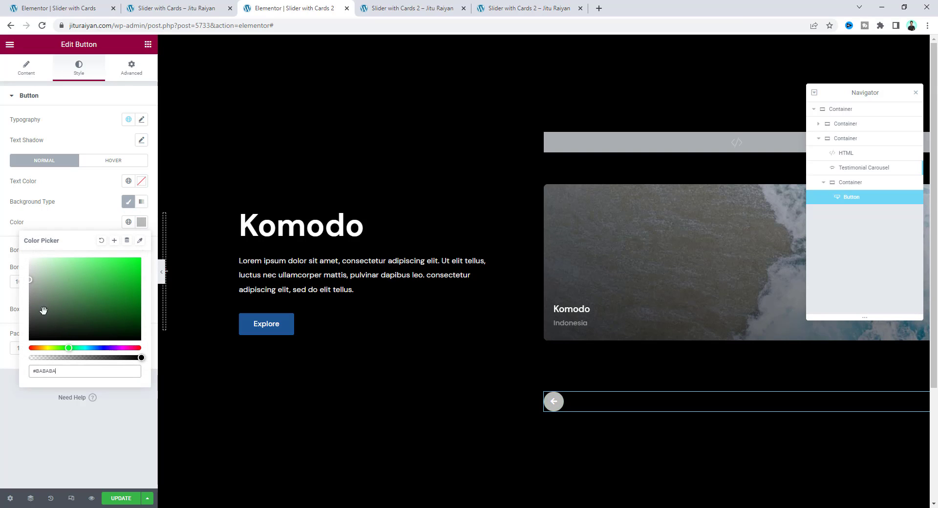
left_click_drag(112, 359, 97, 357)
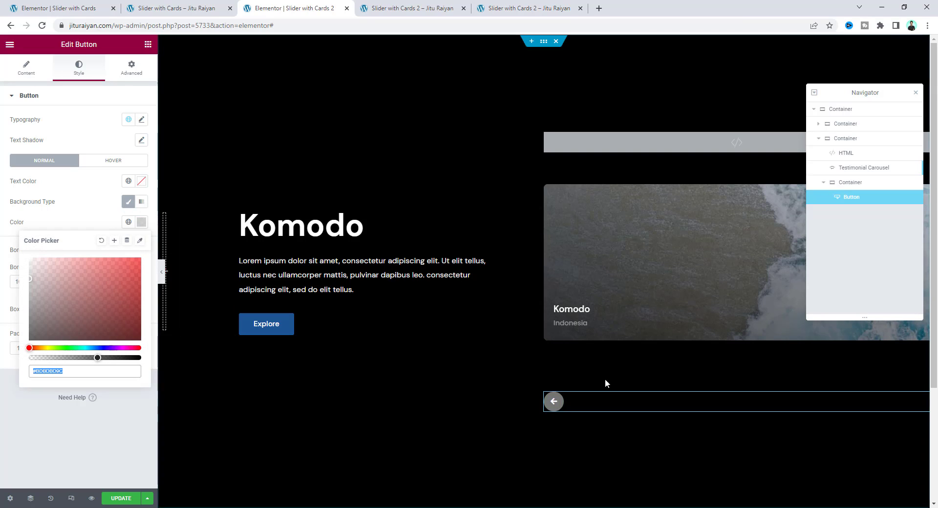
left_click(141, 182)
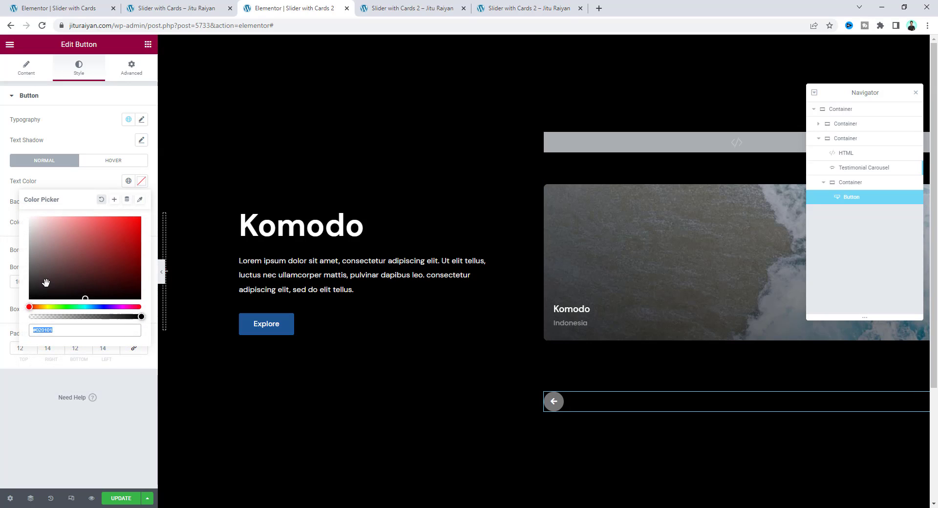
left_click_drag(46, 279, 32, 284)
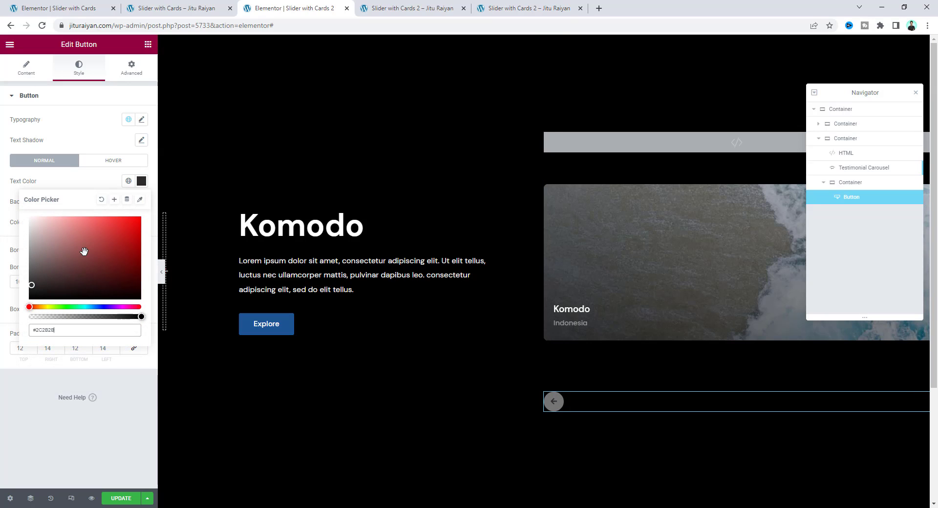
Duplicate the arrow button and change the copy's icon to Arrow right.
right_click(598, 405)
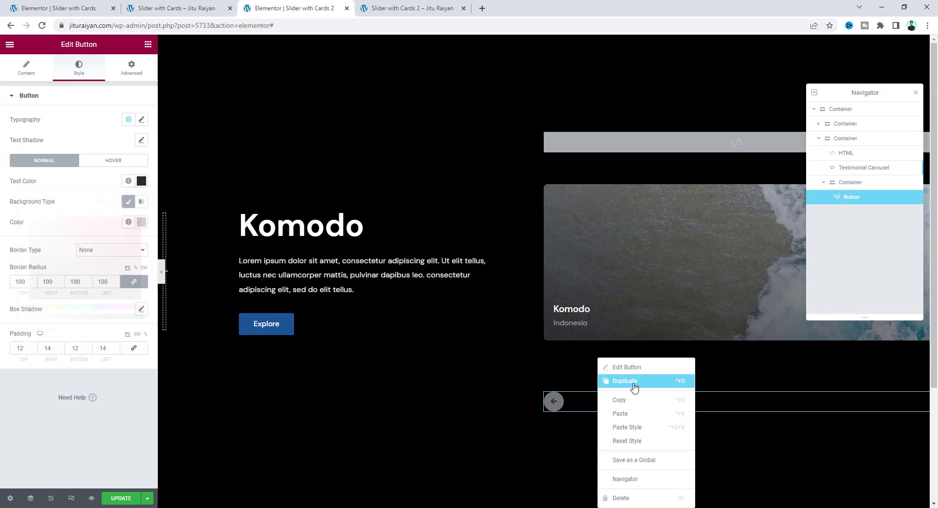
left_click(634, 382)
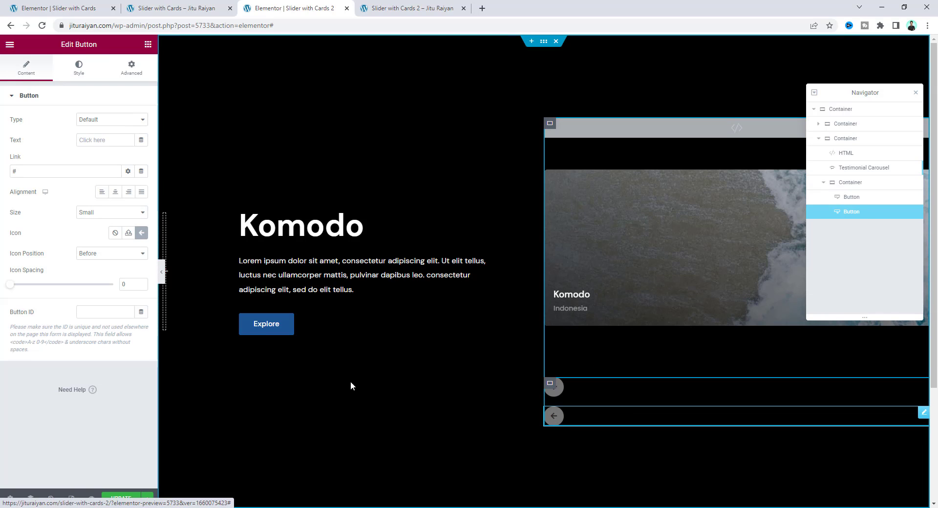
left_click(141, 233)
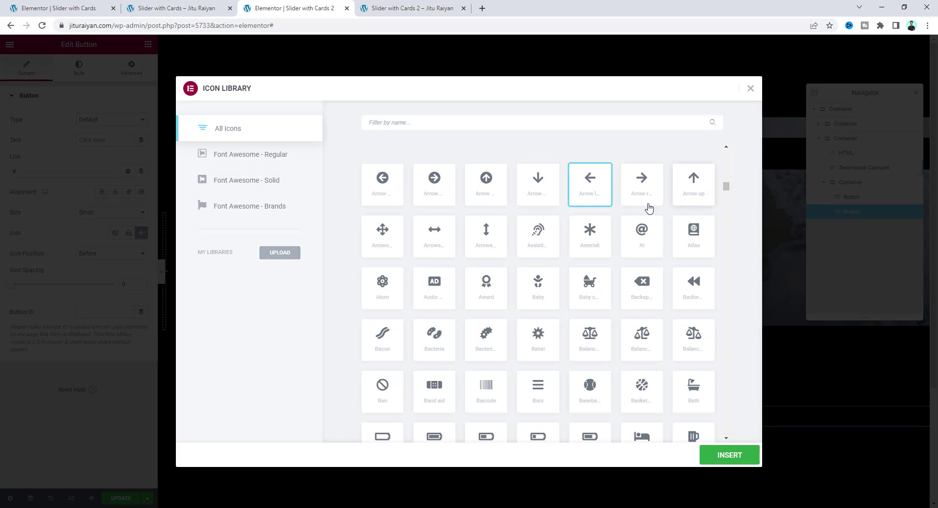
left_click(644, 198)
left_click(732, 455)
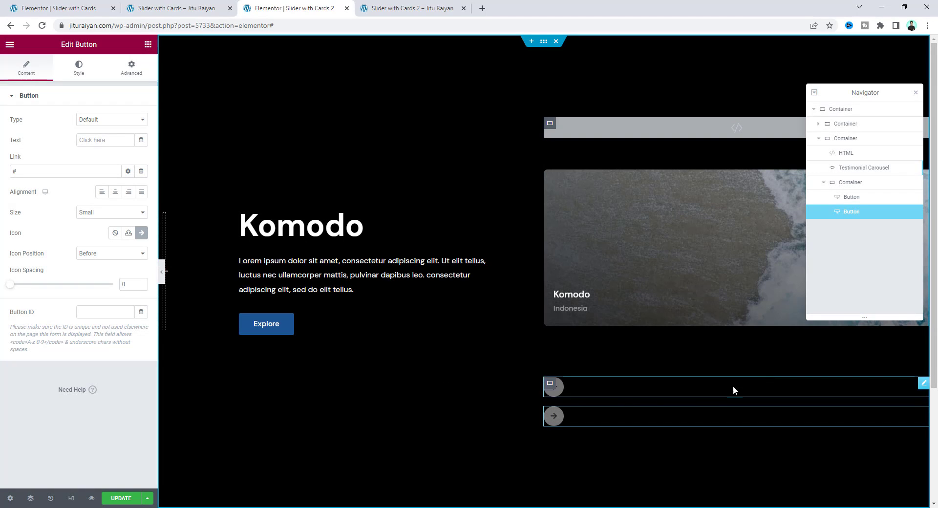
Arrange the arrow buttons' container horizontally in a row with an elements gap of 17 px.
left_click(851, 183)
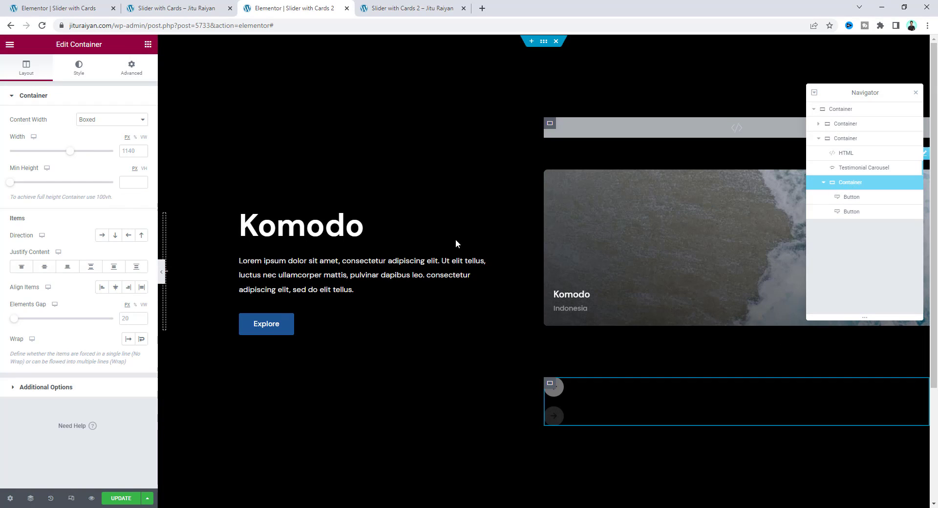
left_click(104, 237)
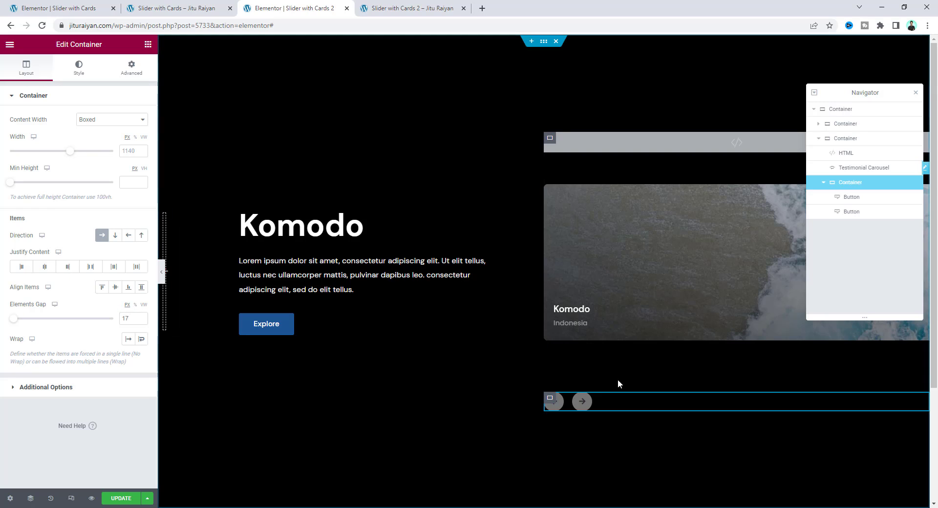
Unlink the Testimonial Carousel's margins, set the bottom margin to -30 px, and check the result in the page preview.
left_click(629, 357)
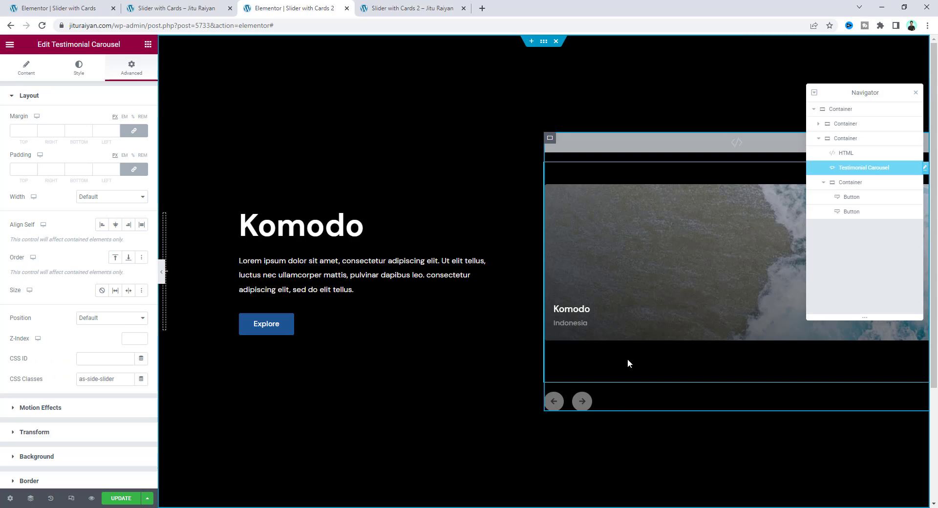
left_click(134, 131)
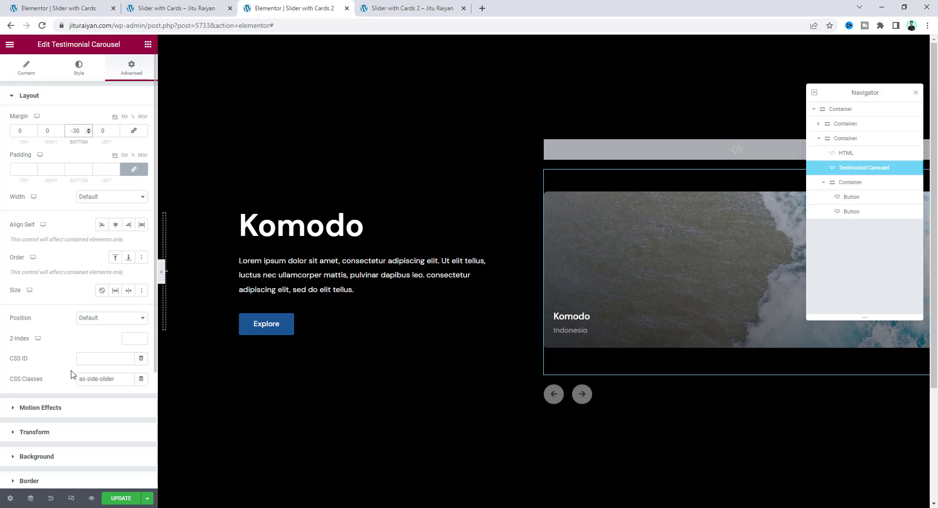
left_click(398, 9)
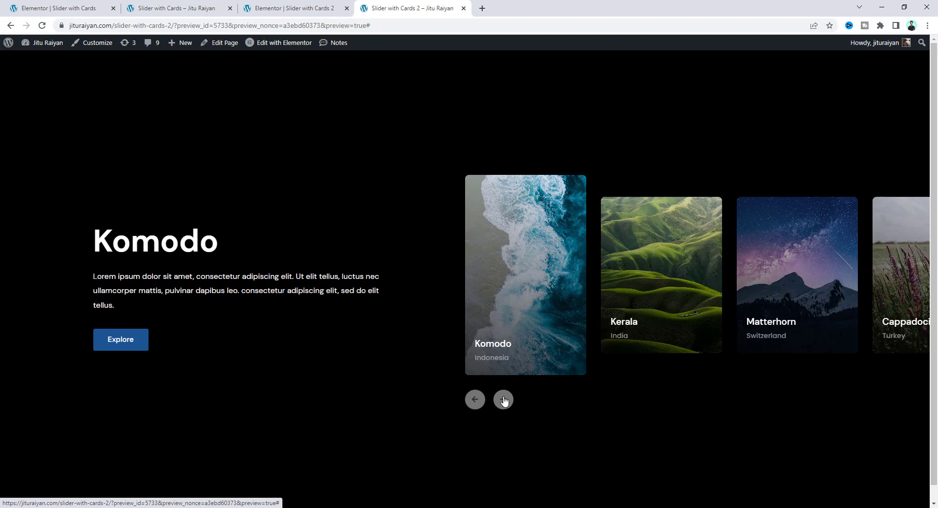
Assign the CSS class as-slider-left to the left arrow button in the editor.
left_click(311, 8)
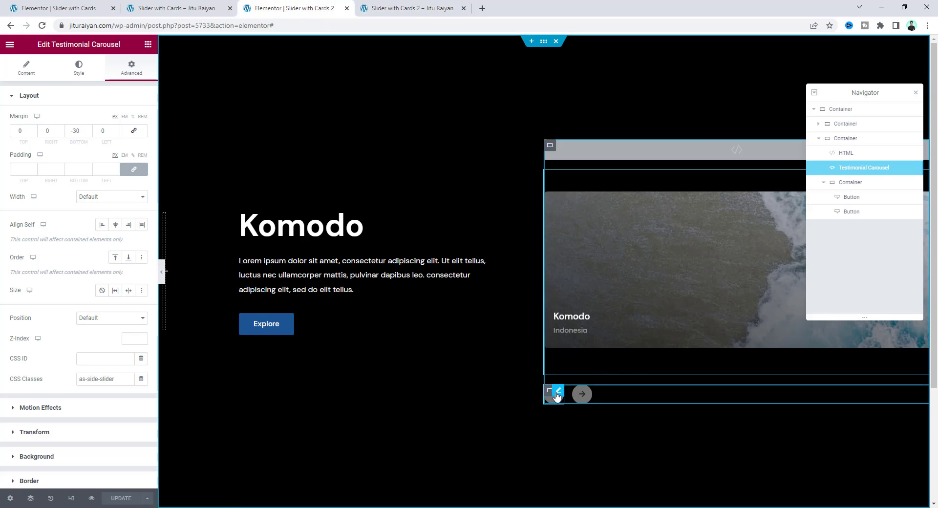
left_click(559, 393)
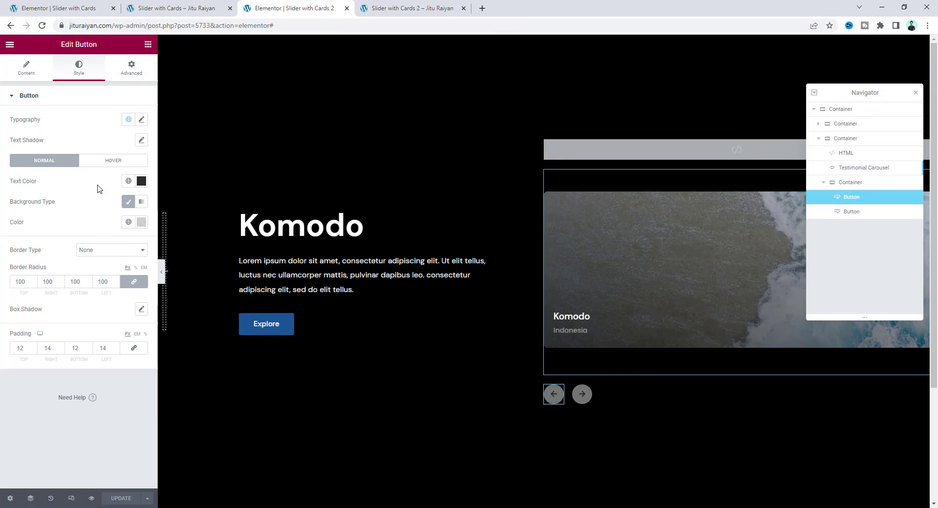
left_click(130, 77)
left_click(102, 380)
type("as-slider-left")
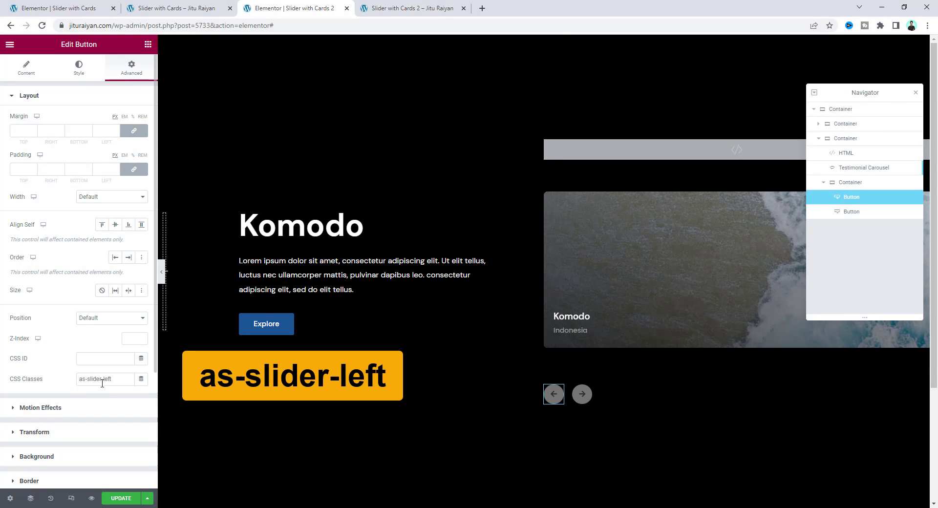
Assign the CSS class as-slider-right to the right arrow button.
left_click(584, 392)
left_click(111, 379)
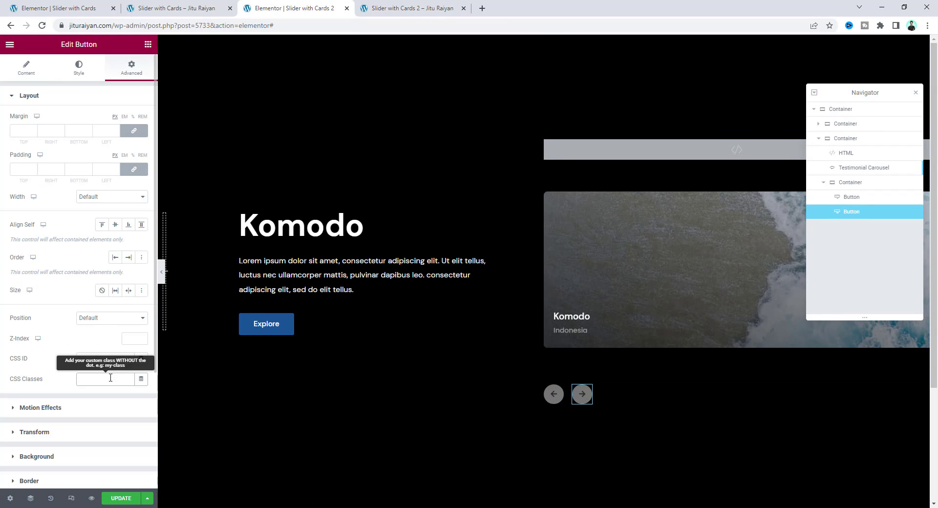
type("as-slider-right")
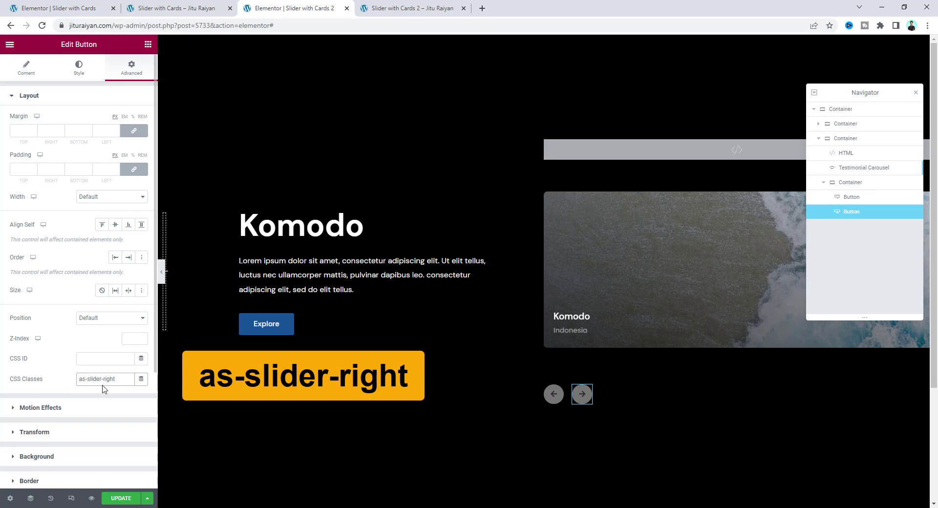
Test the right and left arrow buttons on the carousel in the page preview, and return to the editor.
key("ctrl+Tab")
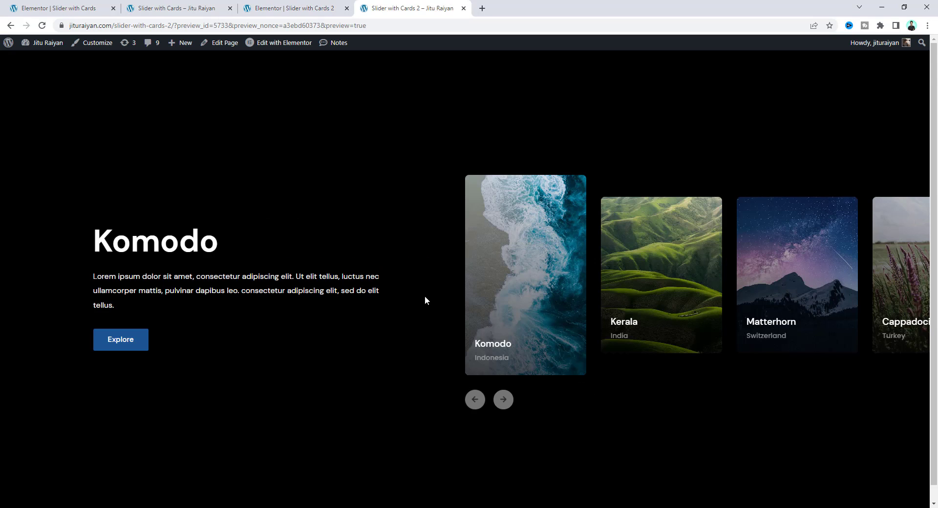
left_click(503, 399)
left_click(474, 399)
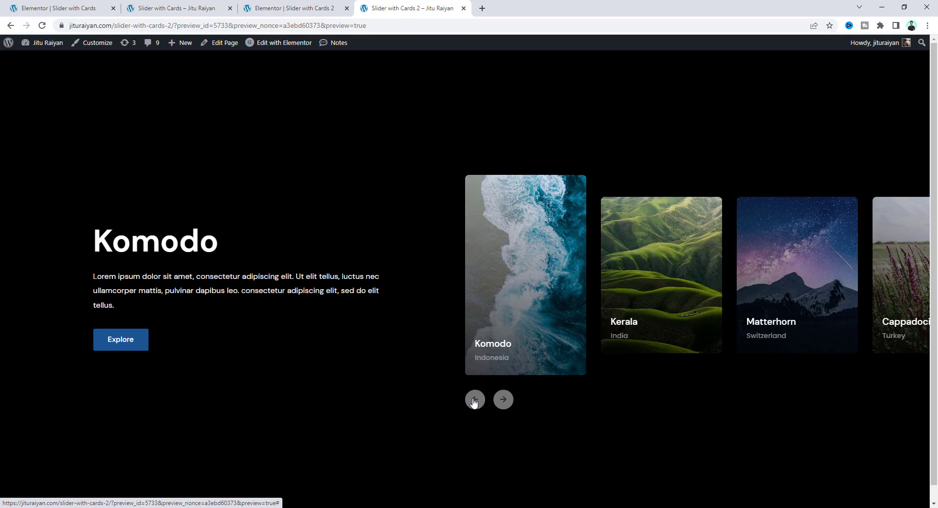
left_click(475, 400)
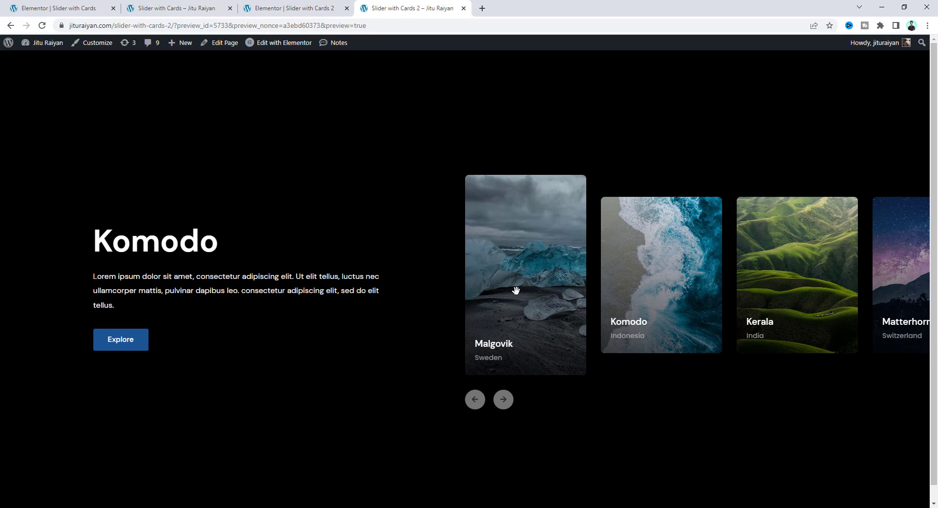
left_click(325, 6)
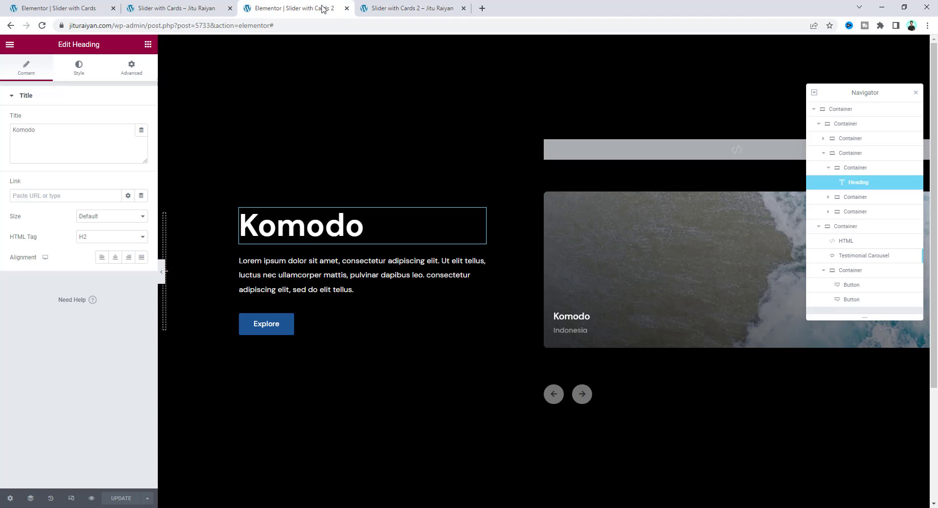
right_click(372, 220)
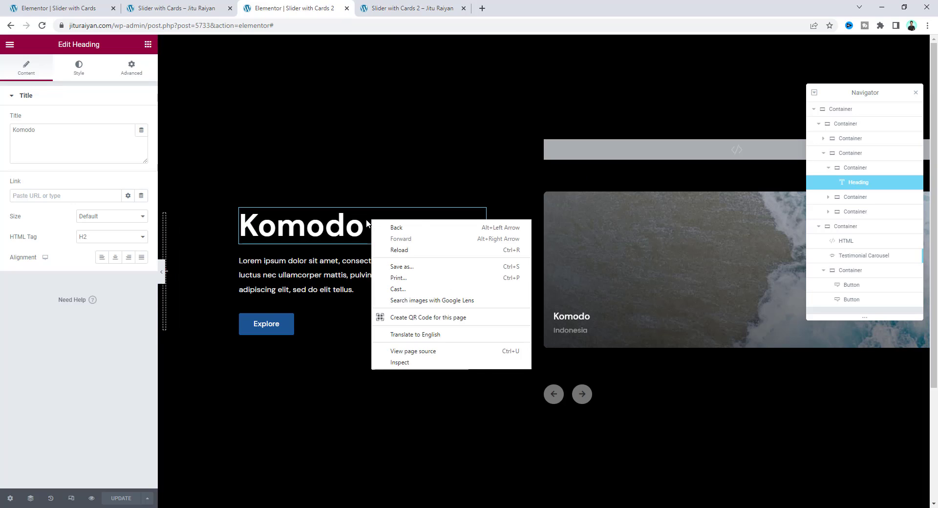
right_click(367, 223)
left_click(384, 257)
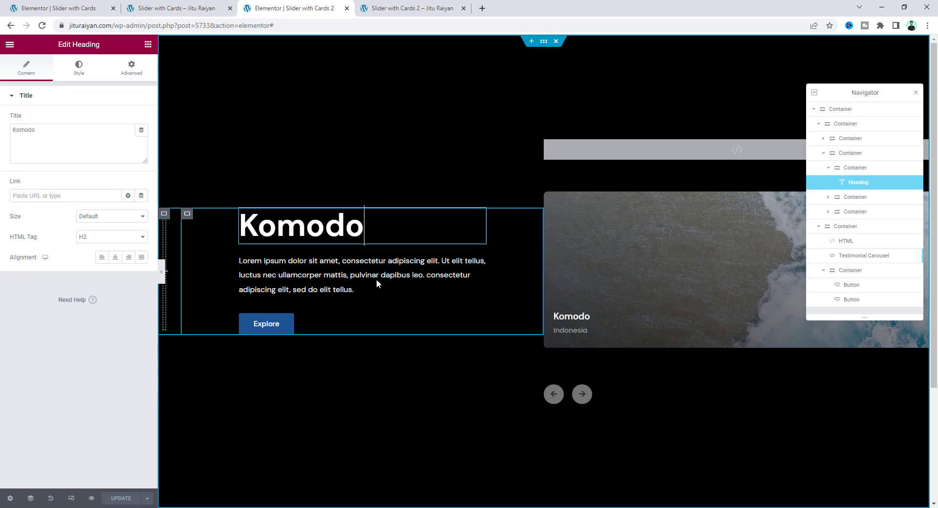
Set the Komodo heading's typography size to 50 px for the tablet view.
left_click(71, 498)
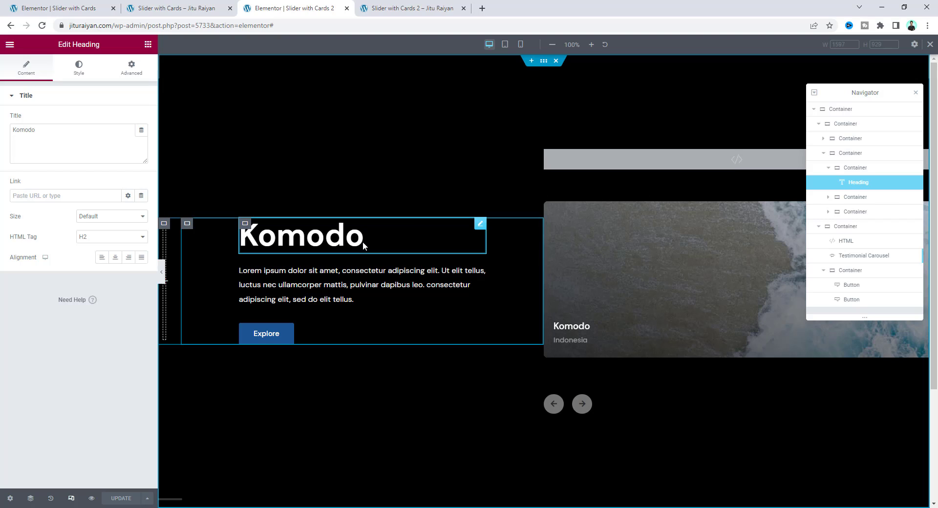
left_click(505, 45)
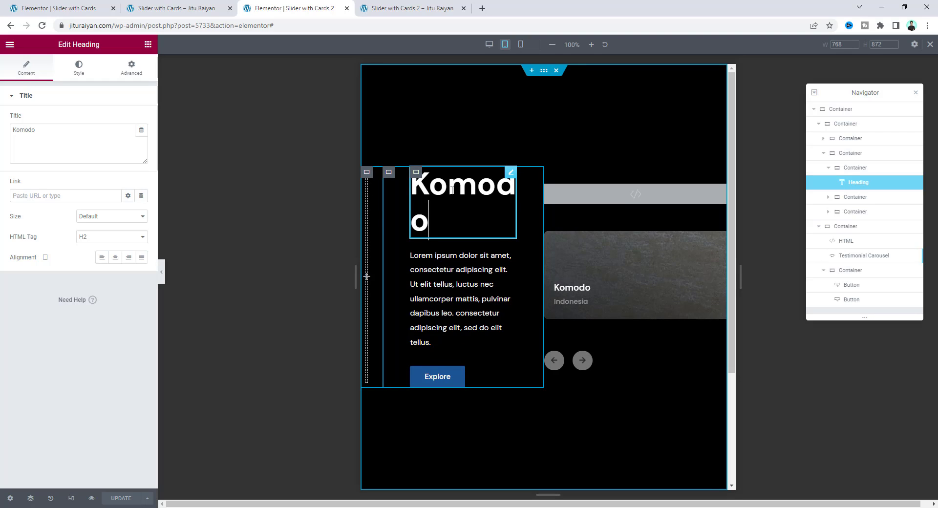
left_click(77, 79)
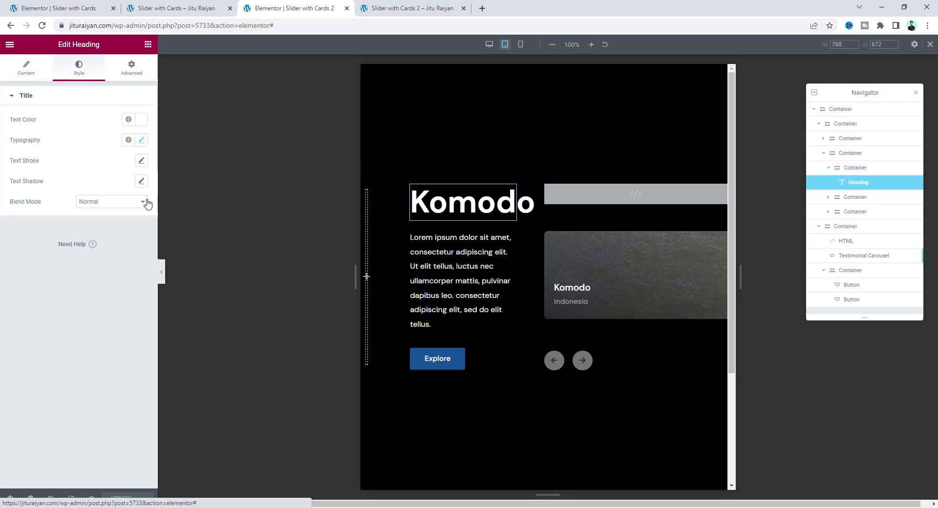
left_click(142, 140)
left_click(123, 217)
type("50")
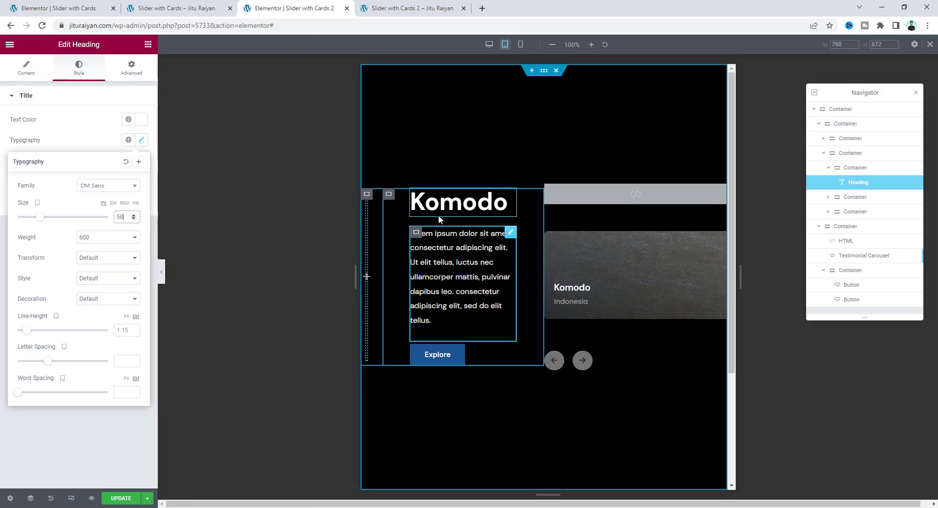
Set the Komodo heading's typography size to 30 px for the mobile view, and return to the desktop view.
left_click(520, 45)
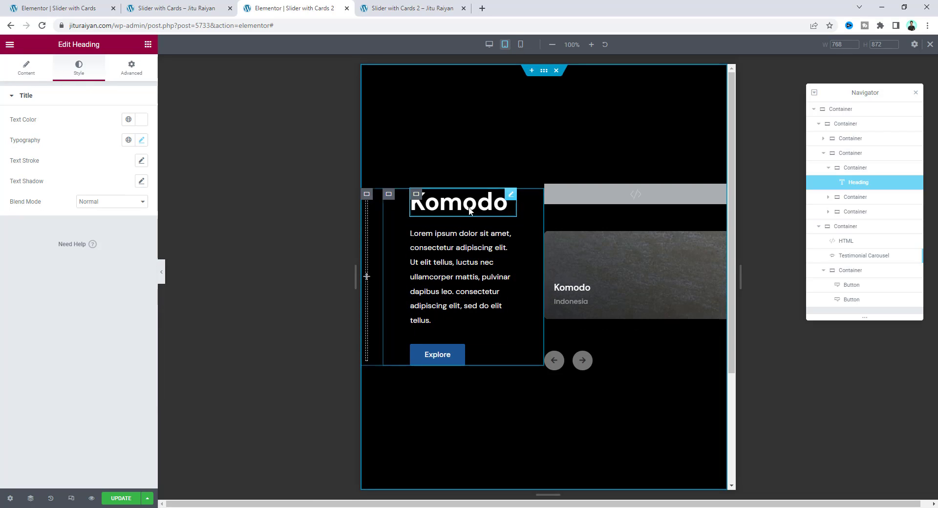
left_click(520, 45)
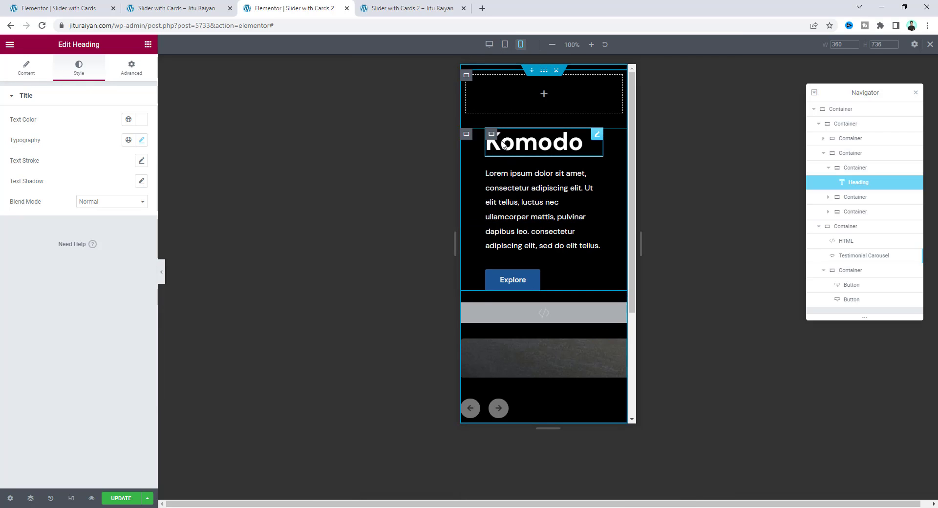
left_click(142, 141)
left_click(121, 218)
type("30")
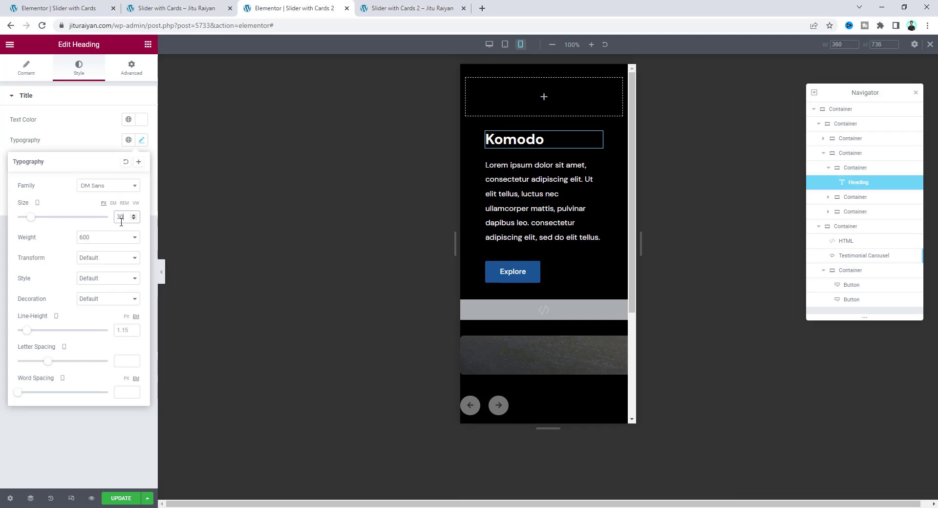
left_click(489, 45)
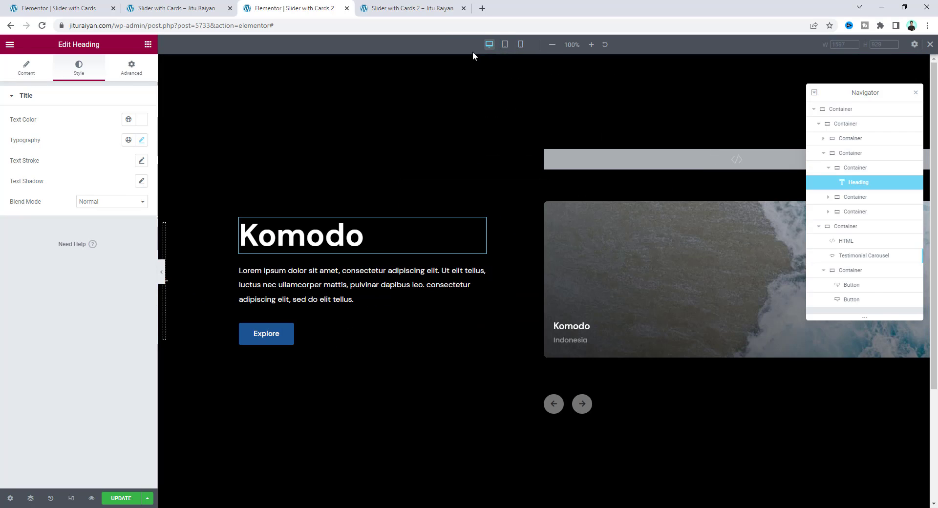
Duplicate the Komodo heading until there are five, and title the copies Kerala, Matterhorn, Cappadocia and Malgovik.
right_click(331, 238)
left_click(350, 260)
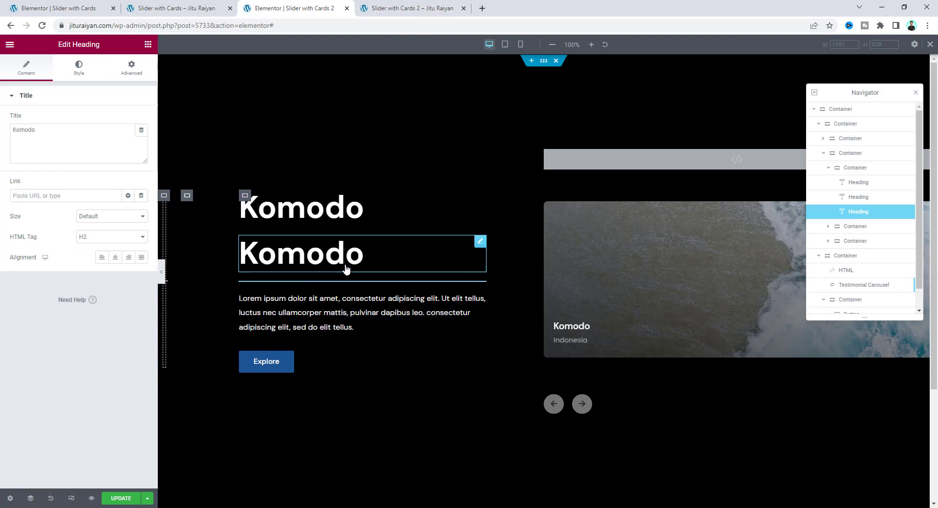
key("ctrl+d")
key("ctrl+d")
key("ctrl+d")
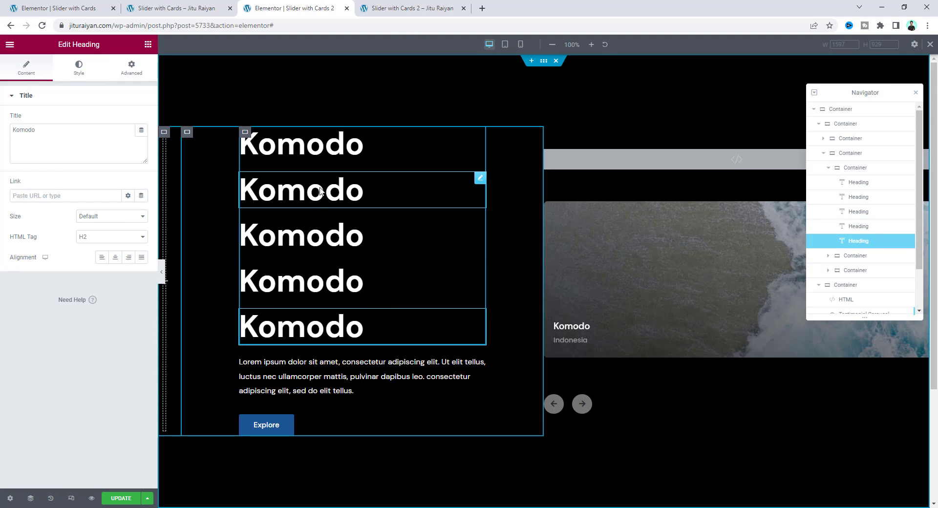
double_click(320, 190)
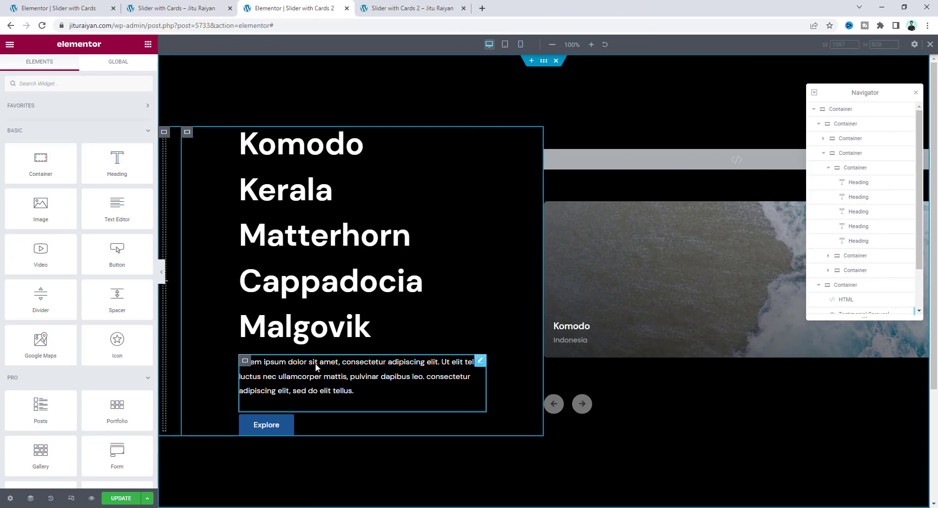
Duplicate the paragraph and the Explore button in their containers until there are five of each.
right_click(313, 364)
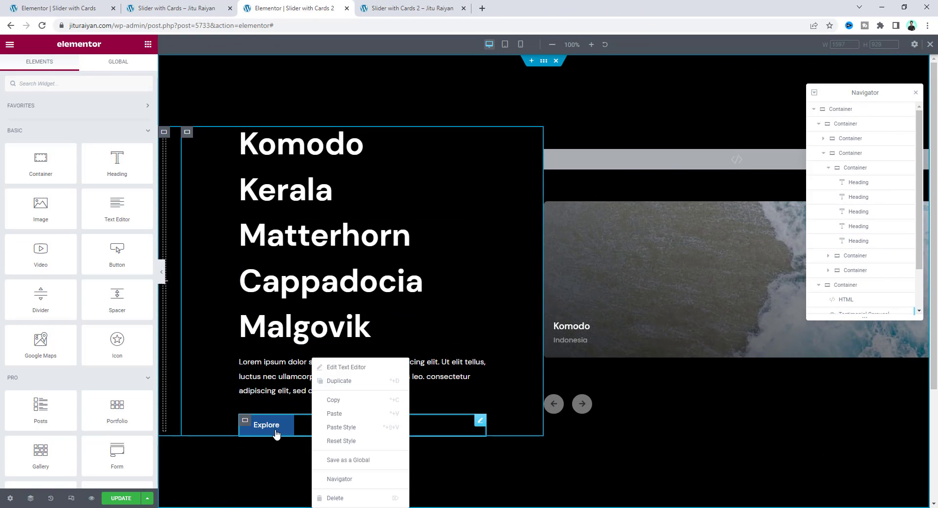
key("ctrl+d")
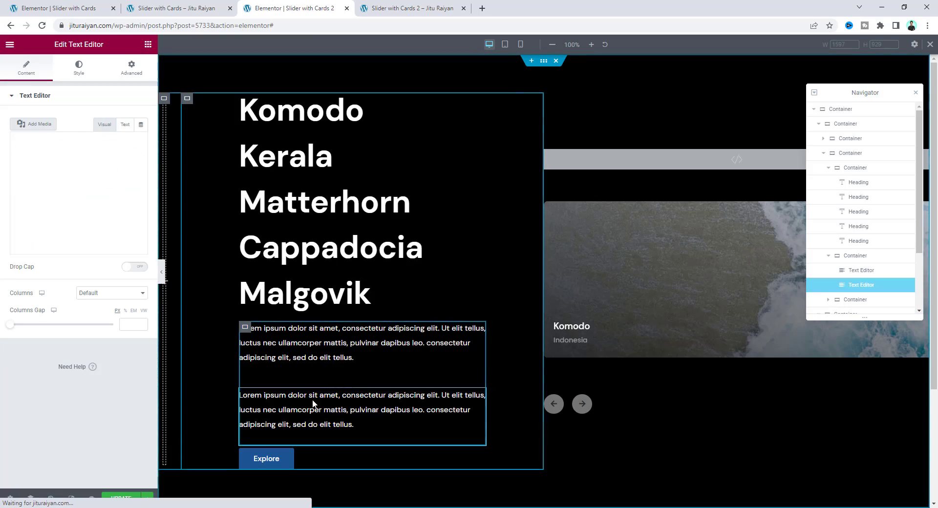
right_click(367, 391)
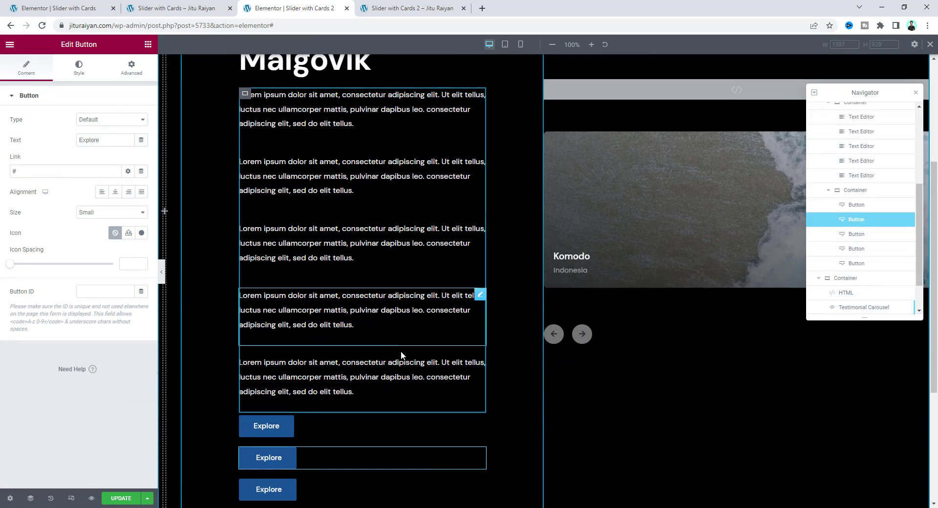
scroll(385, 313, "up", 4)
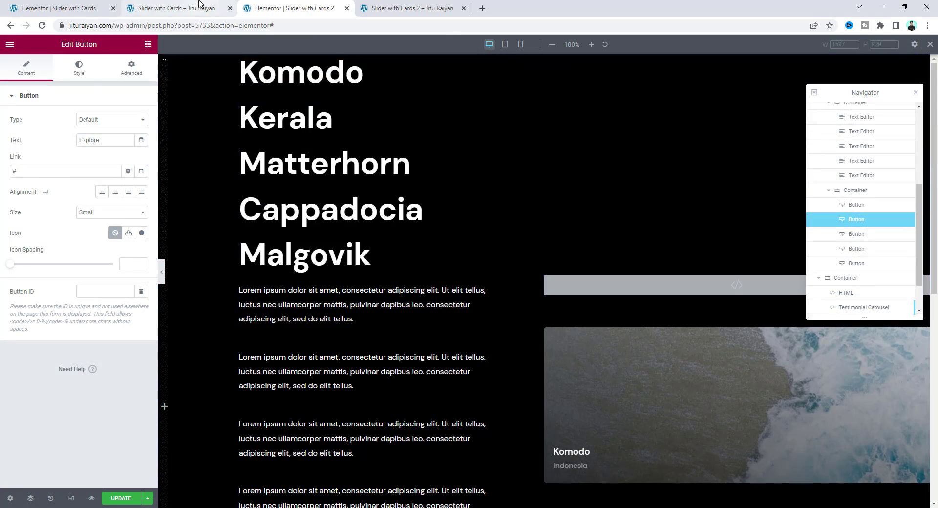
Assign the CSS class as-changing-widget to the container holding the five headings.
left_click(171, 8)
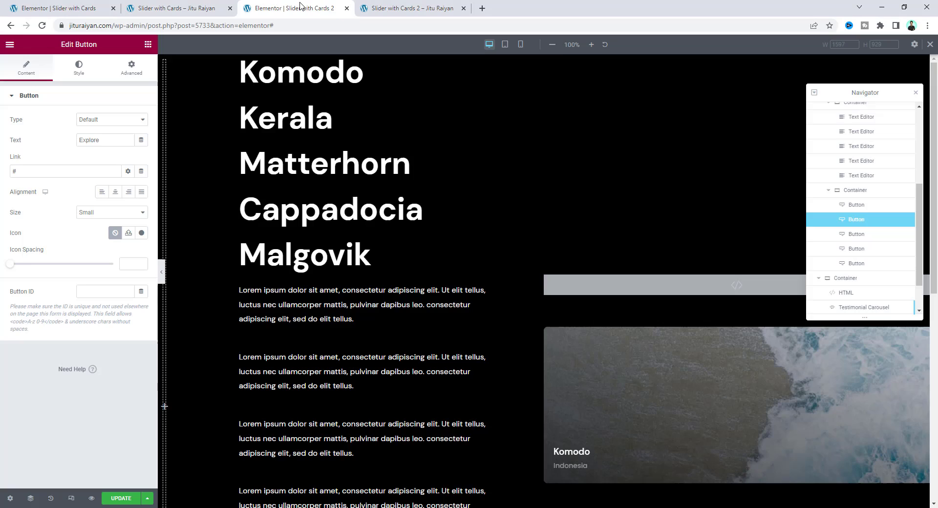
left_click(293, 9)
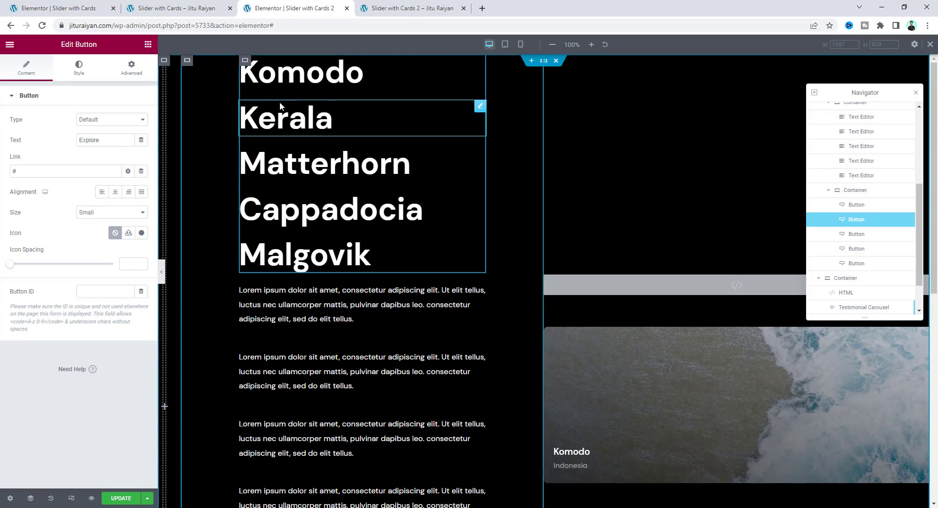
left_click(245, 60)
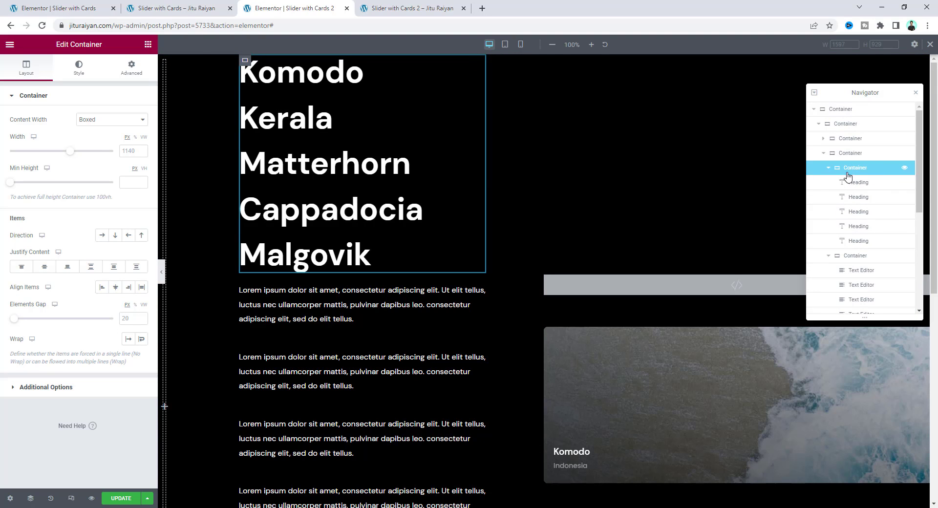
left_click(130, 72)
left_click(105, 359)
type("as-changing-widget")
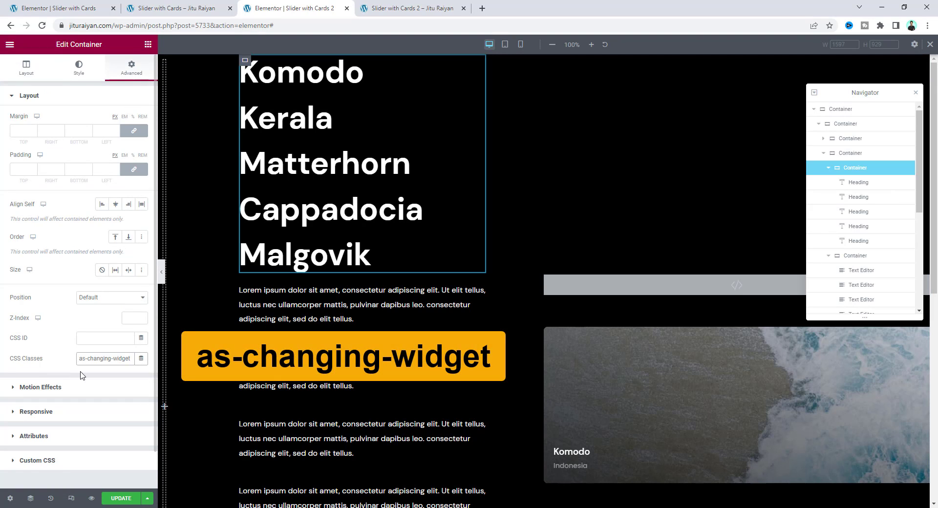
Paste the custom CSS with 0.8s speed and 40px gap into the headings container, and set its overflow to Hidden.
left_click(120, 460)
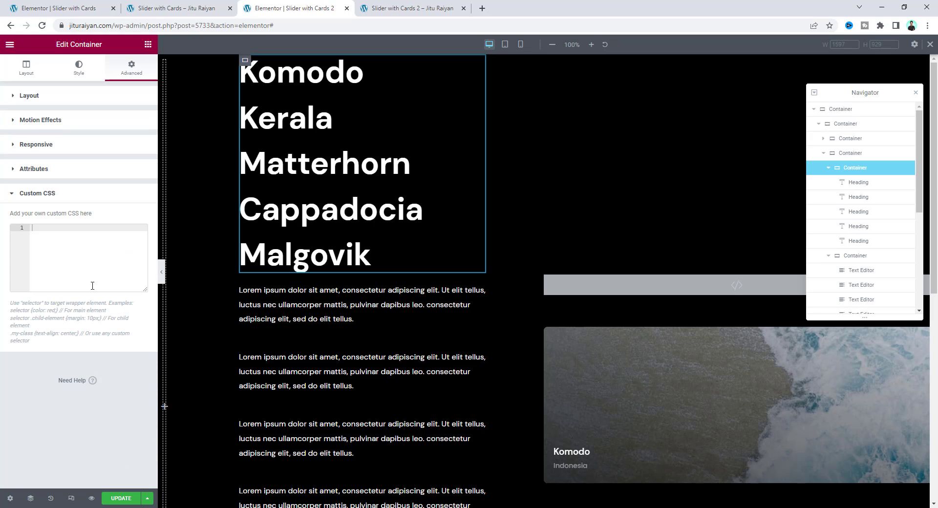
key("ctrl+v")
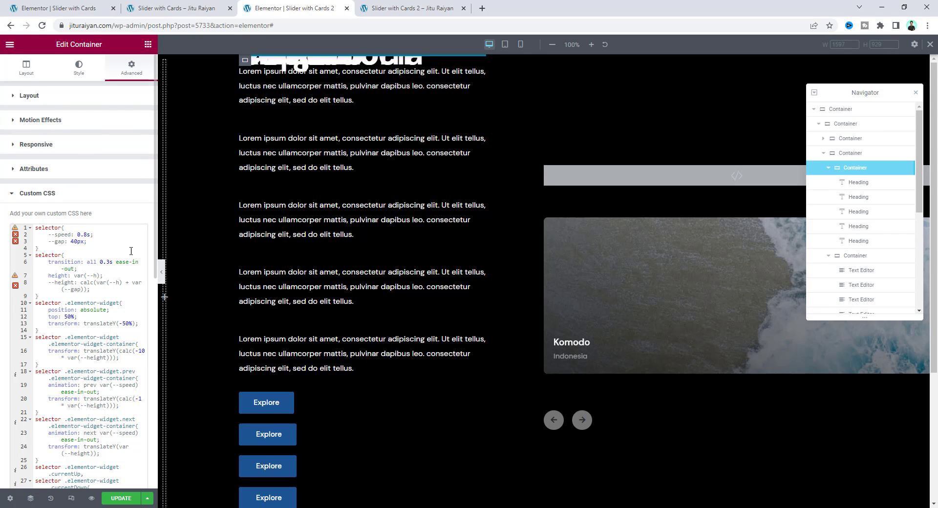
left_click(25, 78)
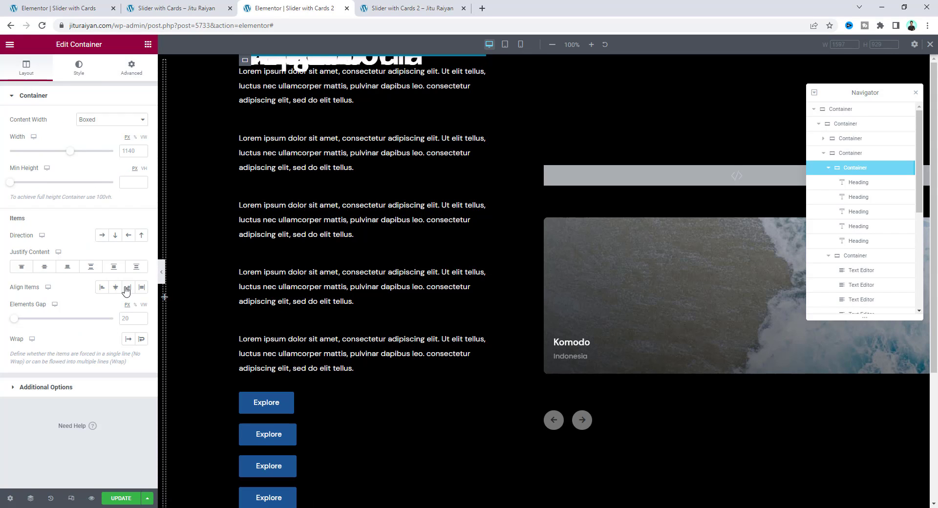
left_click(89, 388)
left_click(100, 145)
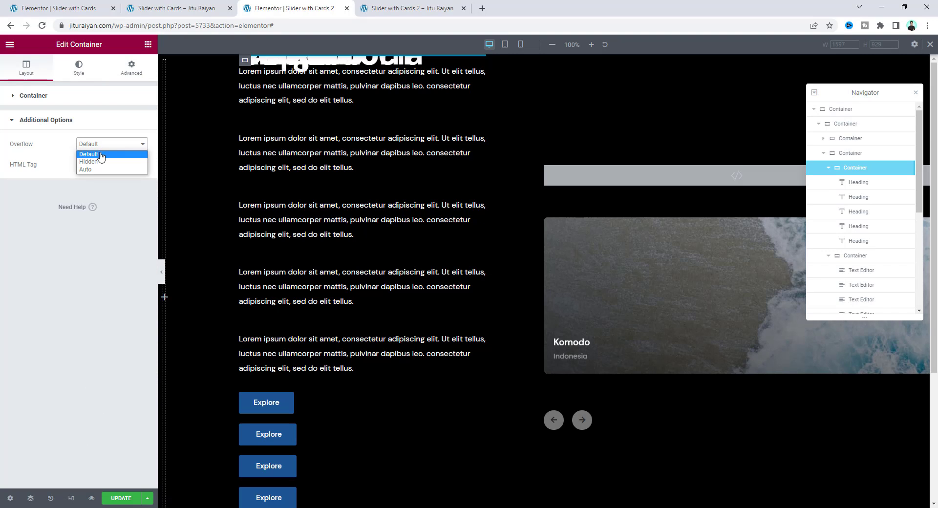
left_click(100, 160)
Test how the heading follows the selected destination cards in the page preview, and return to the editor.
key("ctrl+Tab")
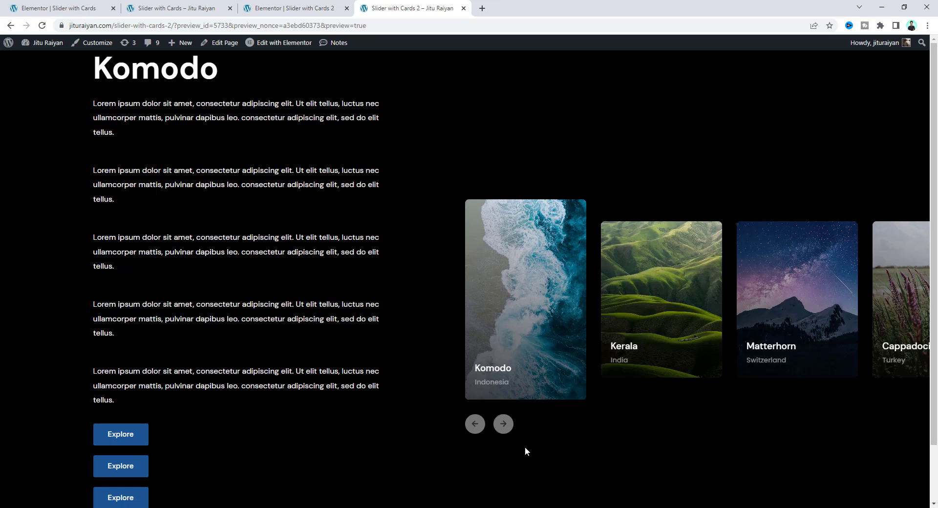
left_click(667, 270)
left_click(611, 274)
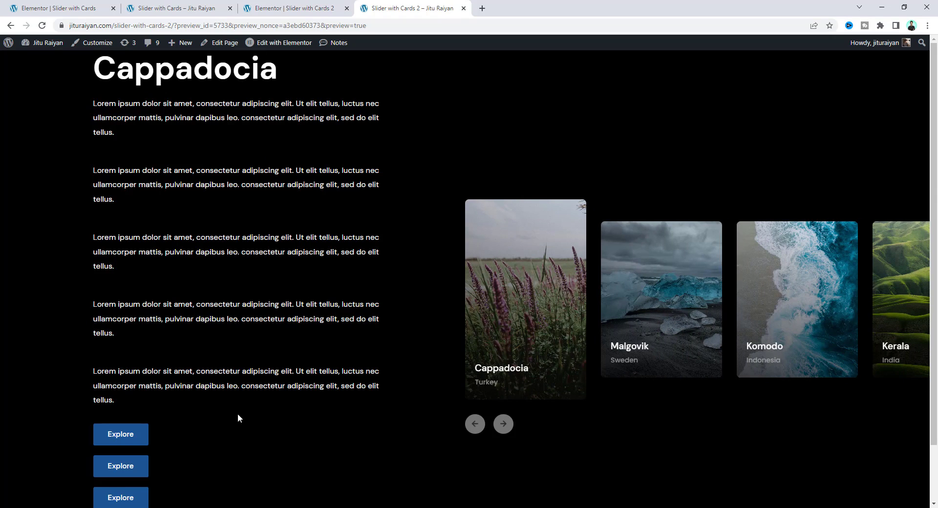
left_click(297, 4)
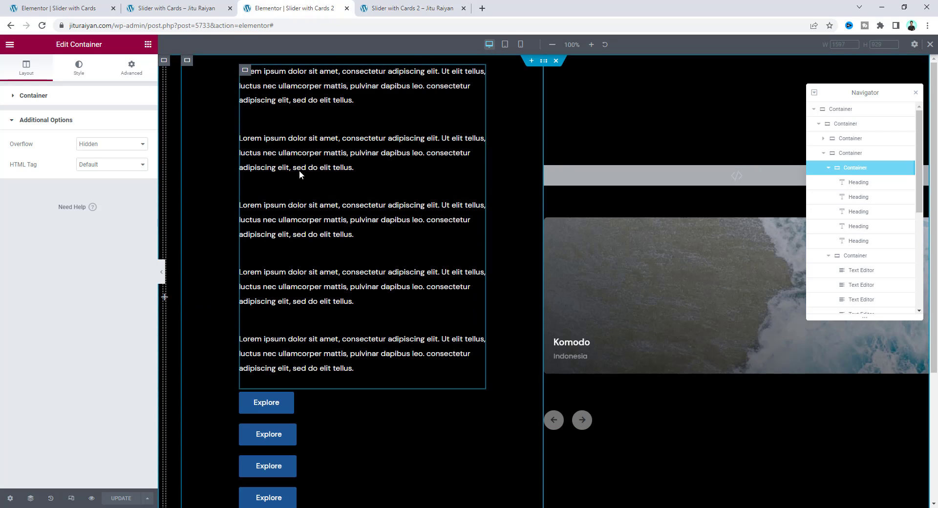
Set the overflow of the paragraphs container to Hidden and assign it the CSS class as-changing-widget.
left_click(246, 72)
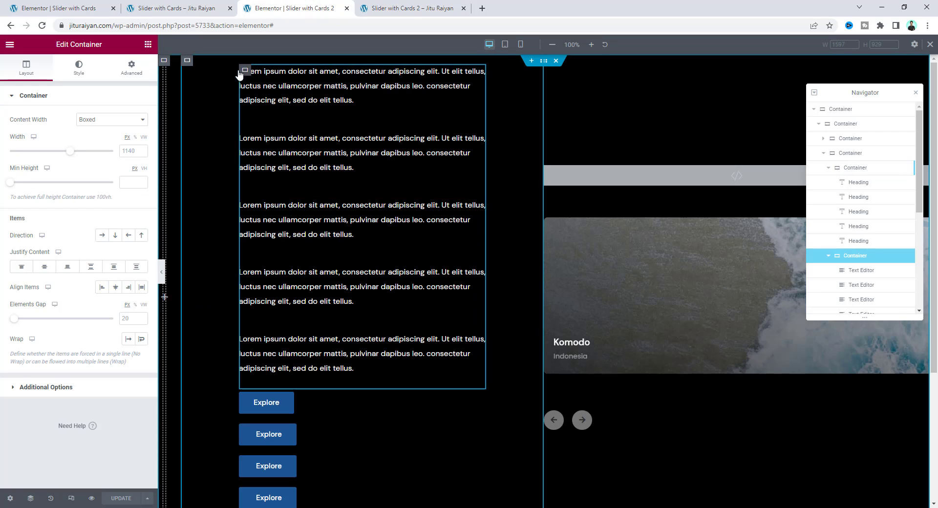
left_click(49, 387)
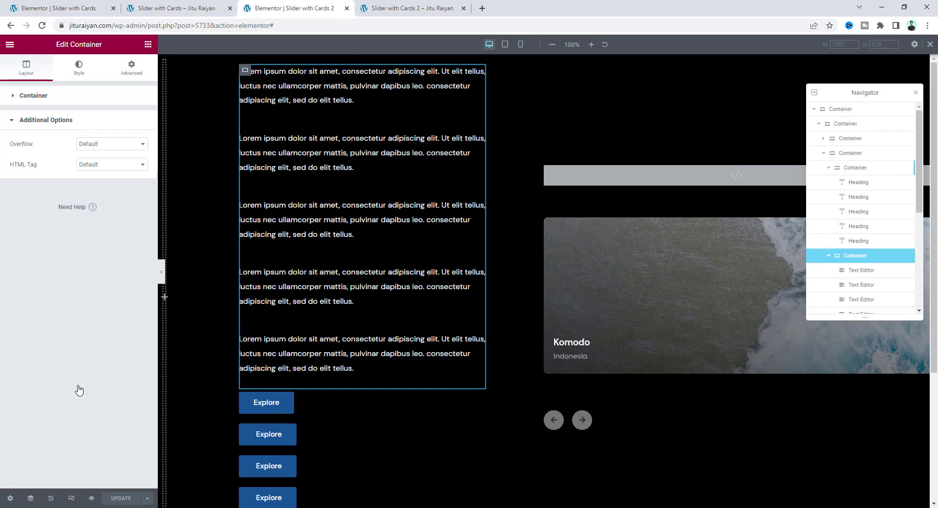
left_click(116, 144)
left_click(117, 151)
left_click(131, 68)
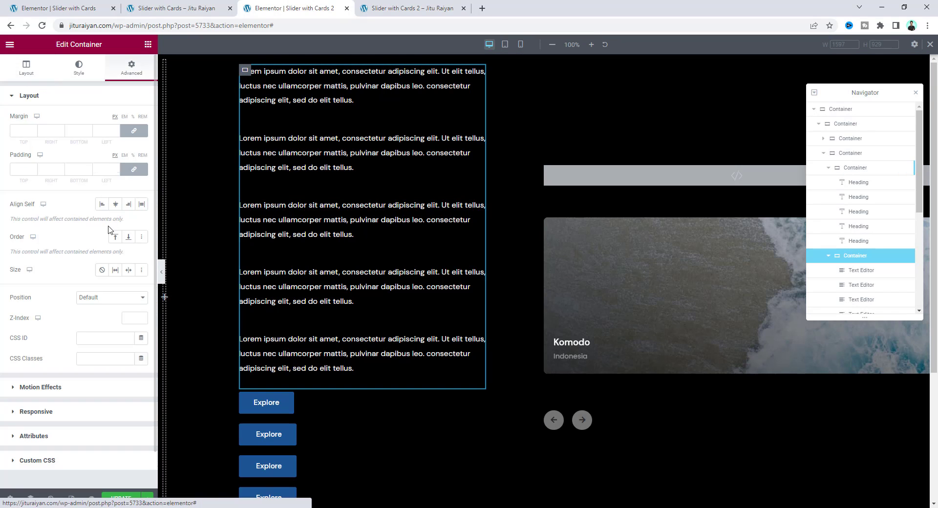
left_click(106, 359)
key("ctrl+v")
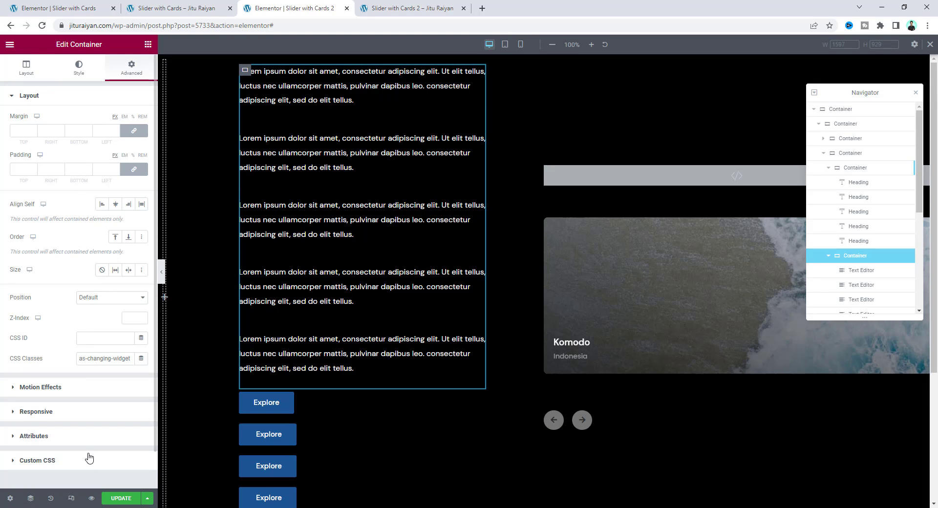
Paste the same custom CSS into the paragraphs container and change its --speed value to 0.5s.
left_click(89, 459)
left_click(85, 264)
key("ctrl+v")
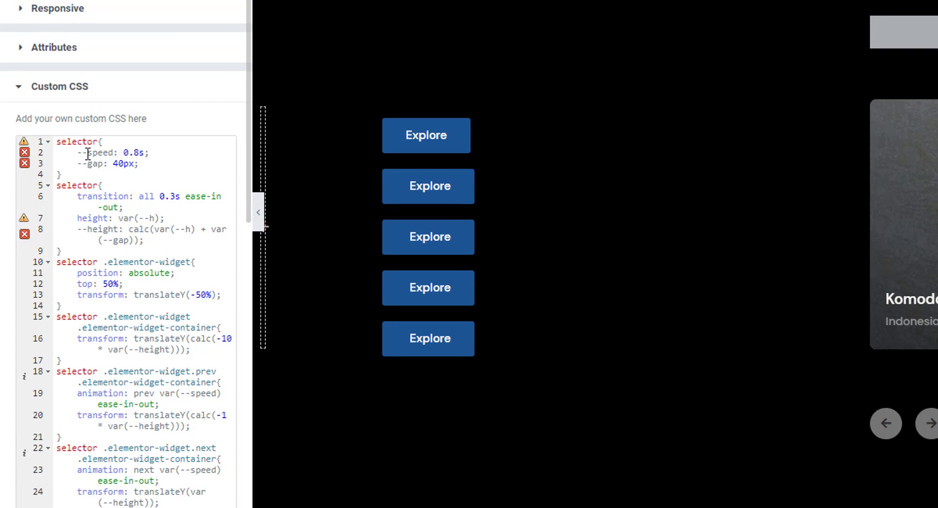
left_click(140, 153)
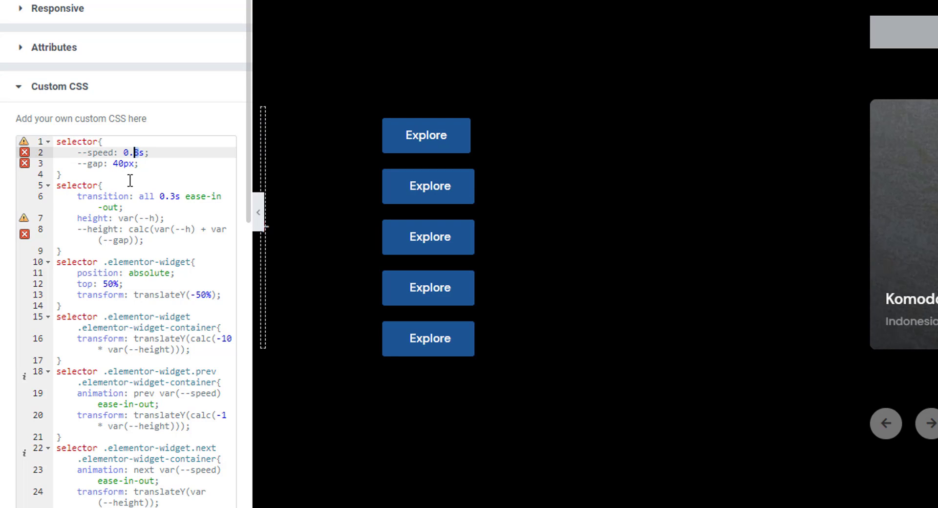
type("5")
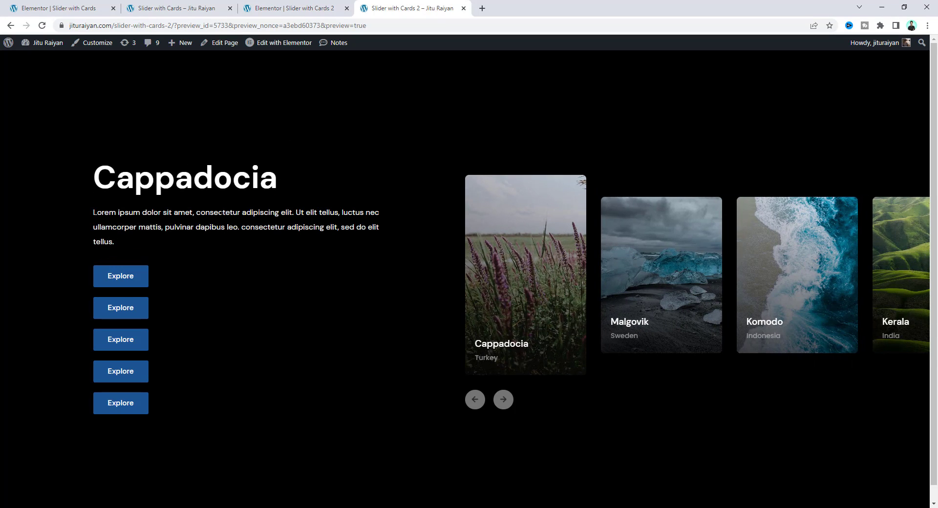
Assign the buttons container the CSS class as-changing-widget and paste the same custom CSS with 0.5s speed and 40px gap.
left_click(300, 7)
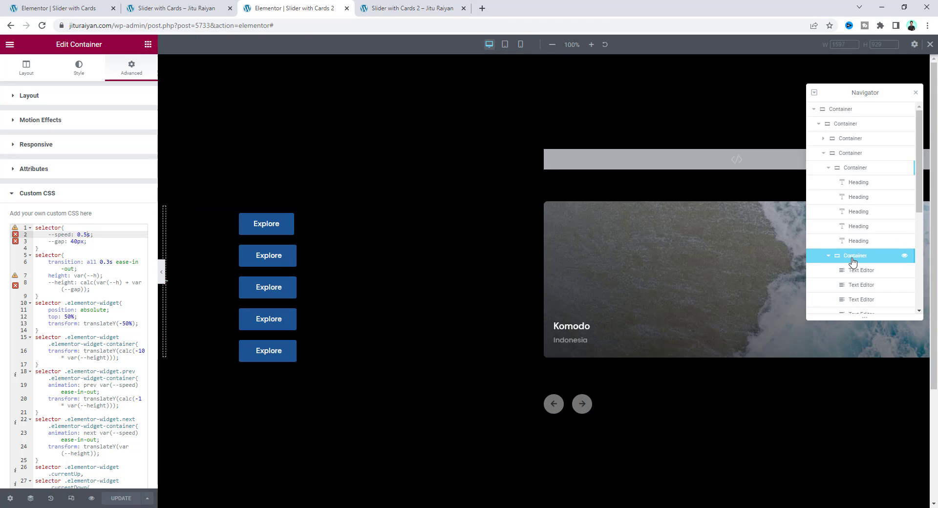
left_click(245, 222)
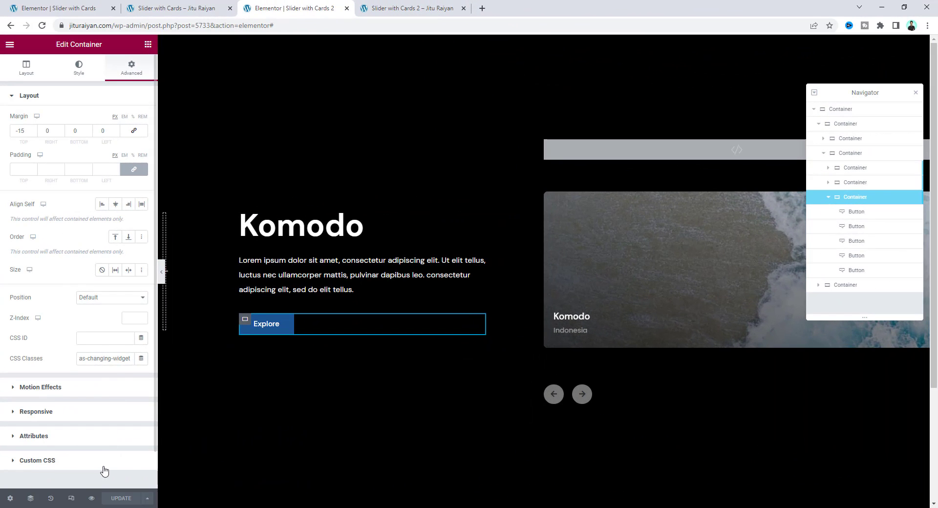
left_click(104, 467)
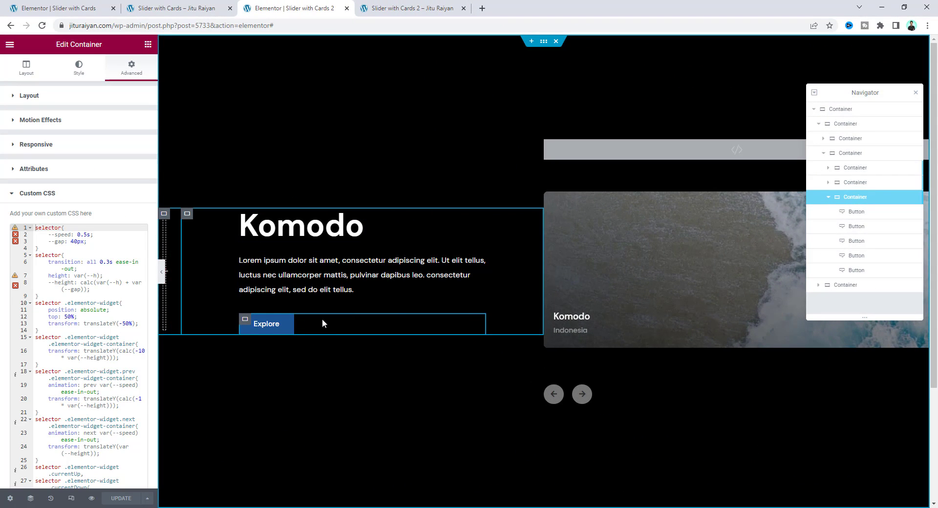
Set the narrow 30 px container's minimum height to 600 px and assign it the CSS class as-bar.
left_click(164, 216)
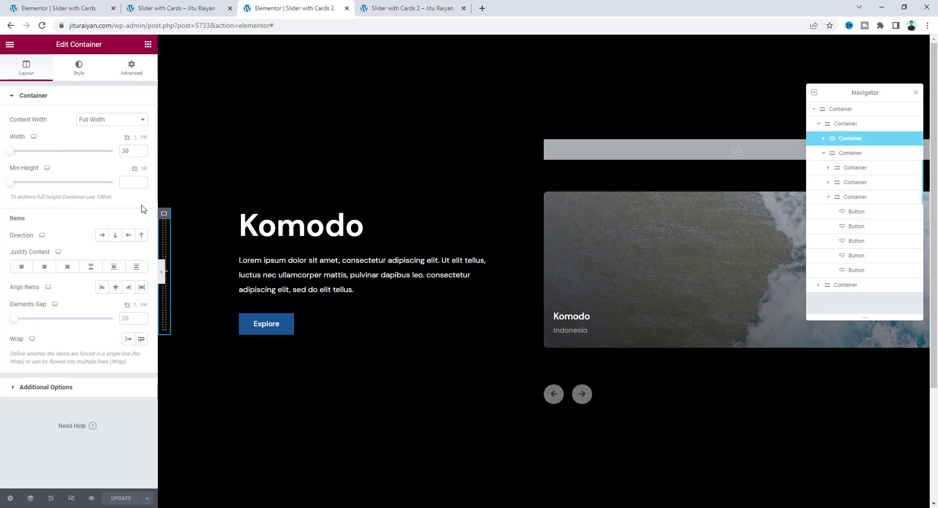
left_click(133, 182)
type("600")
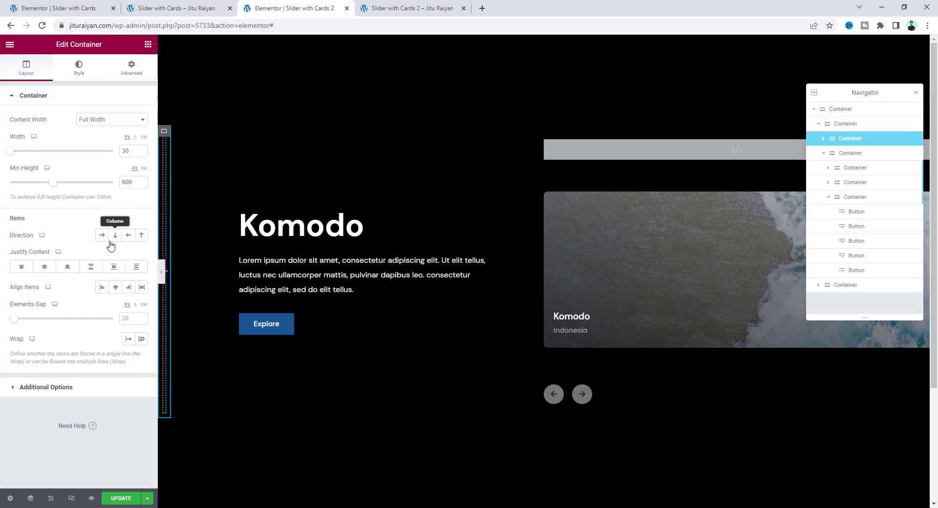
left_click(130, 70)
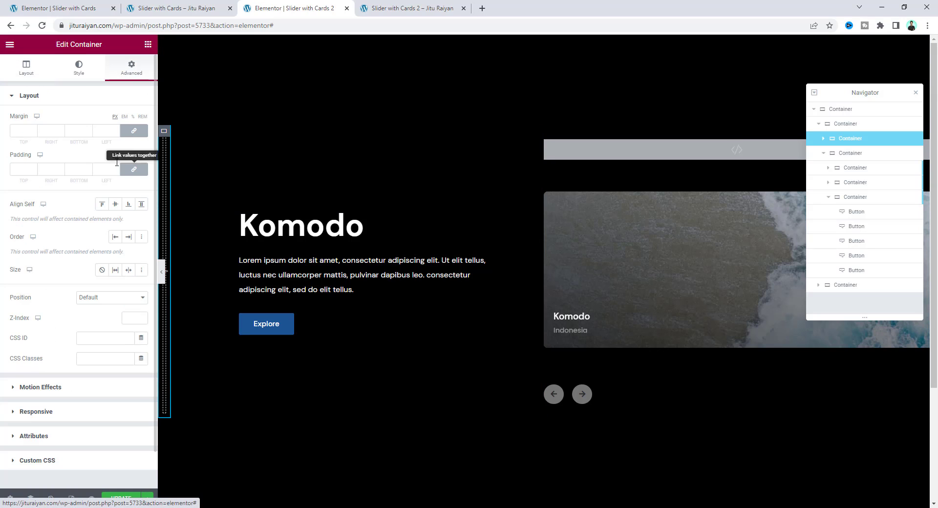
left_click(90, 362)
type("as-bar")
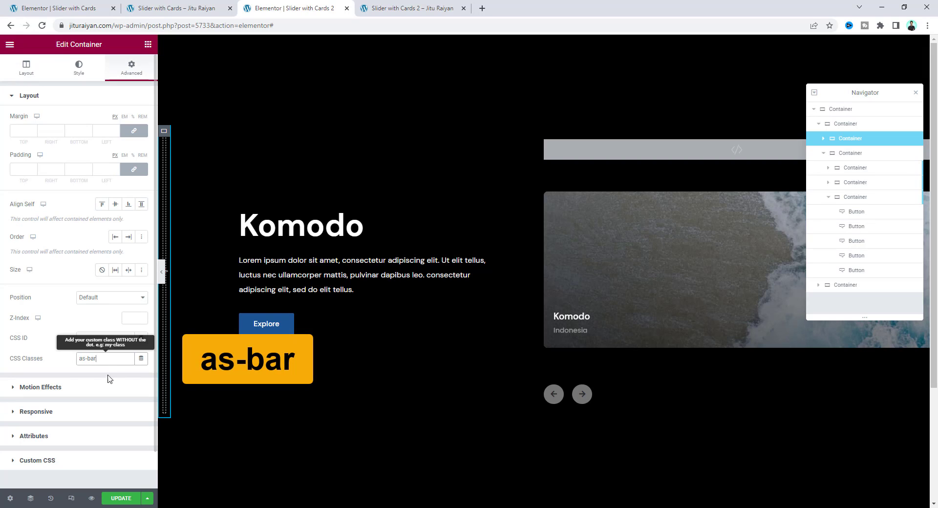
left_click(105, 376)
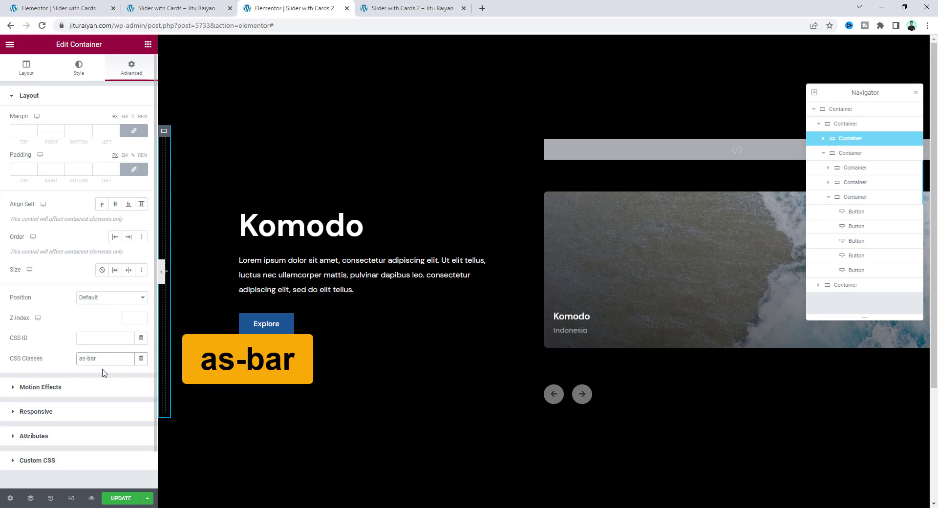
Paste the dot navigation CSS with a 23px dot size into the as-bar container's custom CSS and check it in the page preview.
left_click(103, 470)
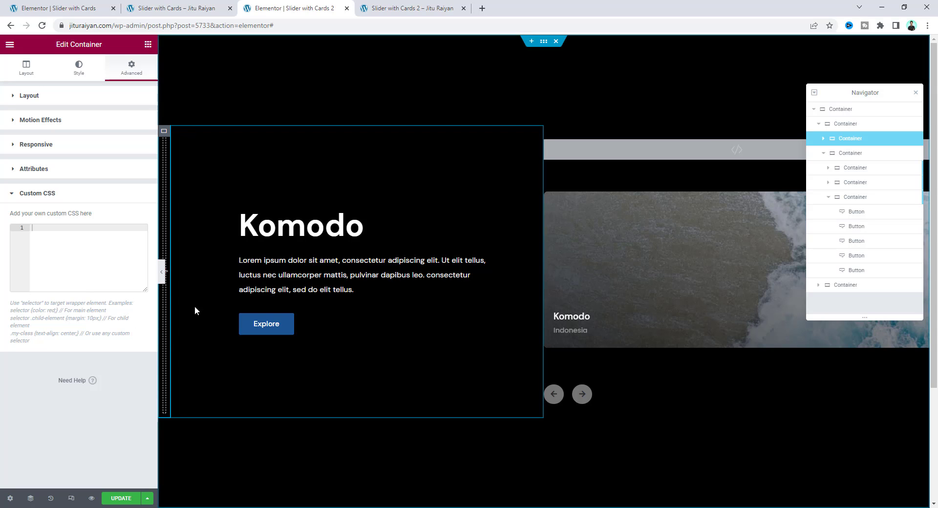
left_click(204, 12)
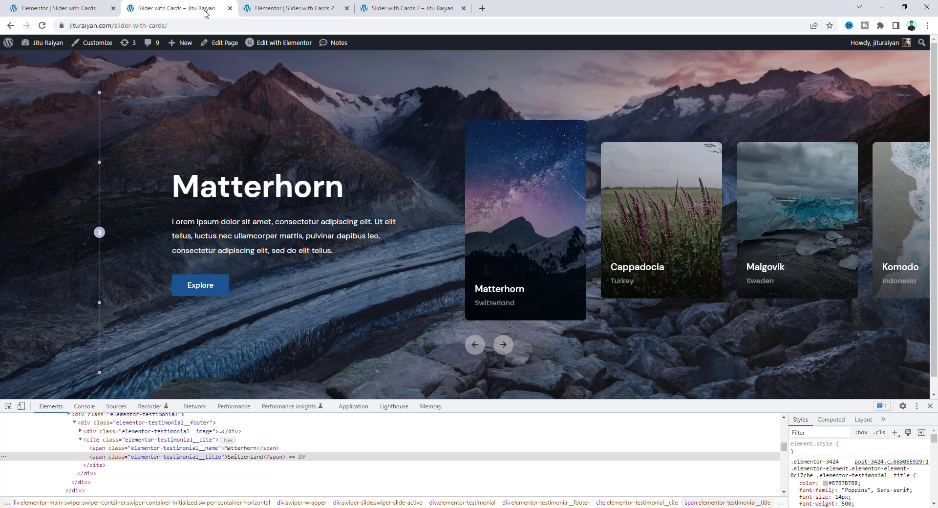
left_click(634, 232)
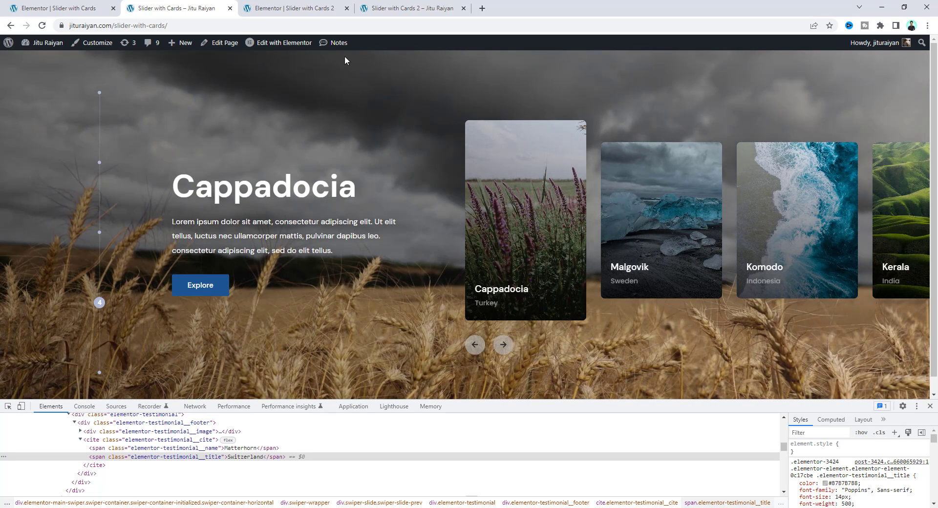
left_click(293, 7)
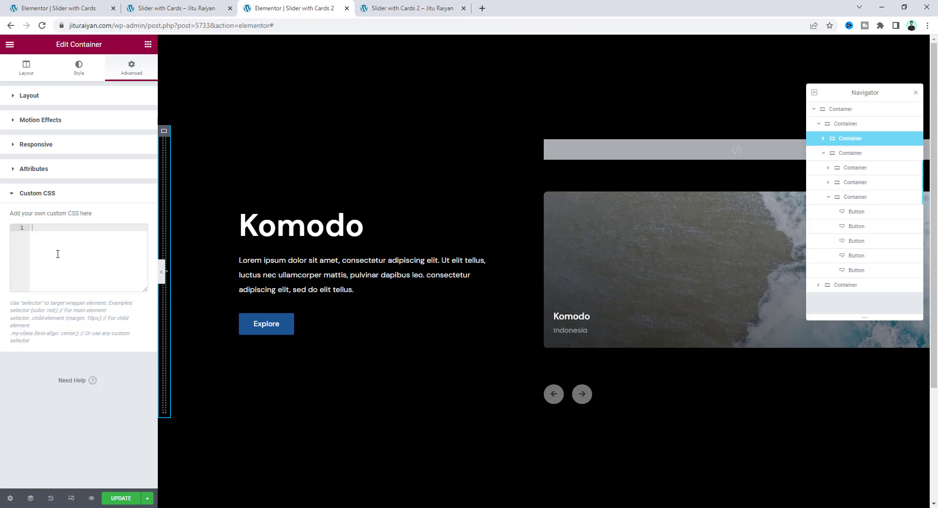
key("ctrl+v")
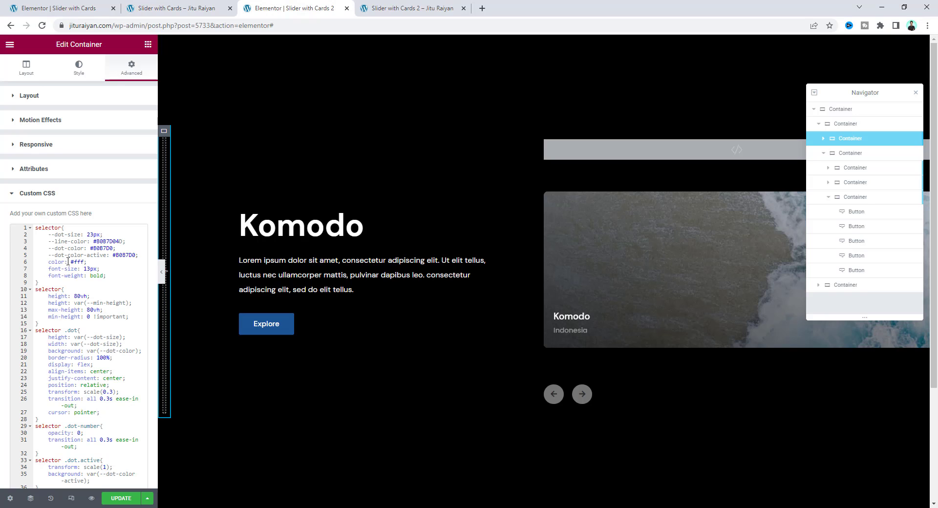
key("ctrl+Tab")
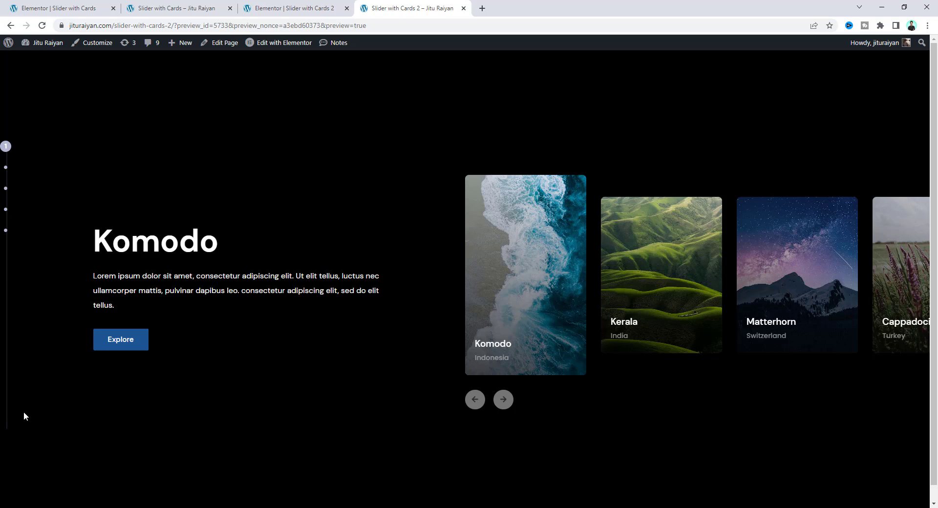
left_click(303, 8)
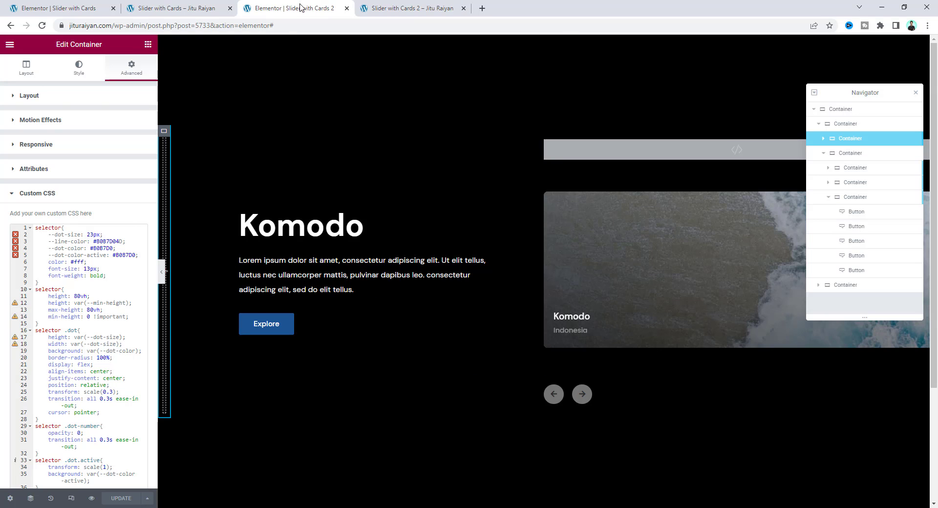
Set the as-bar container's Justify Content to Space Between and Align Items to Center, and check the dots in the page preview.
left_click(26, 69)
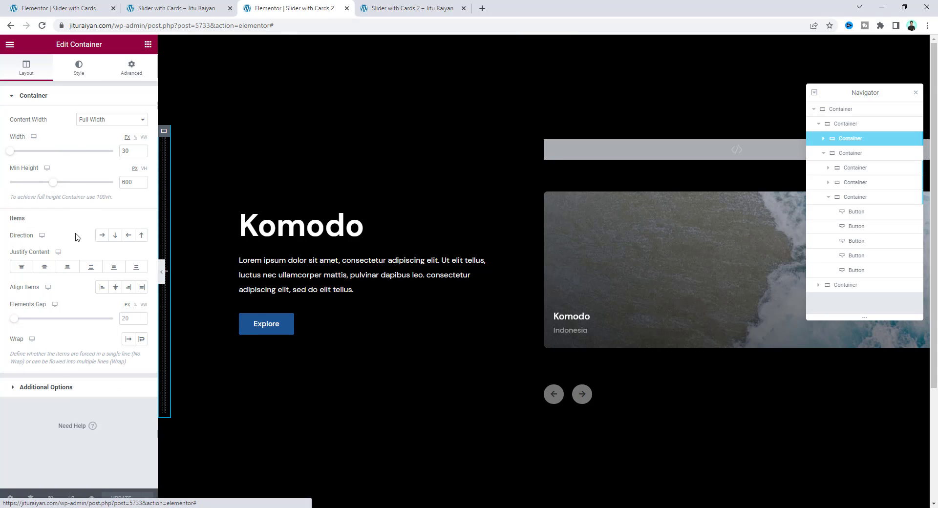
left_click(90, 267)
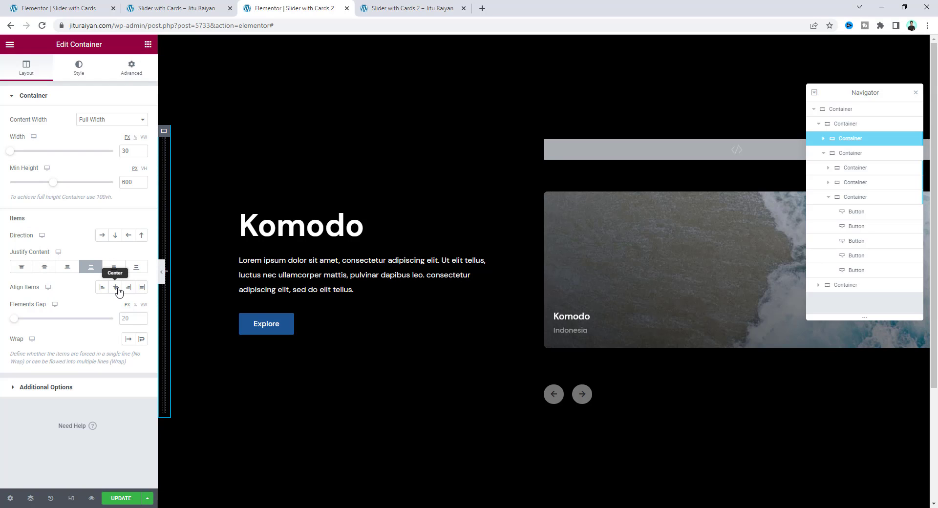
left_click(117, 288)
key("ctrl+Tab")
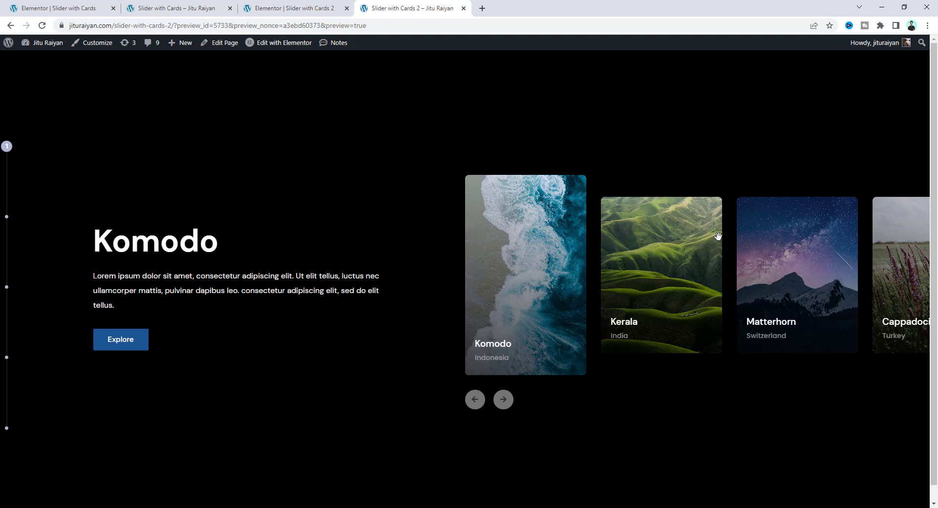
left_click(320, 9)
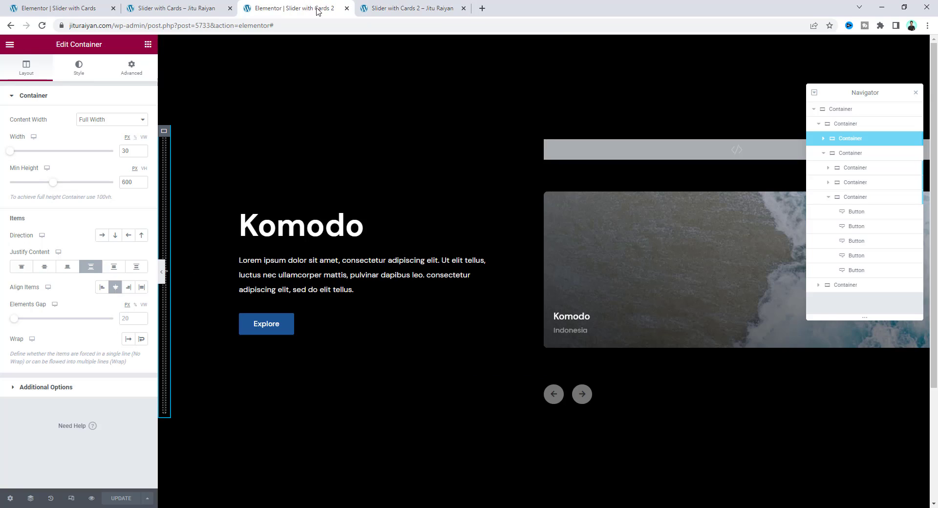
Duplicate the fifth slide of the Testimonial Carousel and check the number of navigation dots in the page preview.
left_click(641, 255)
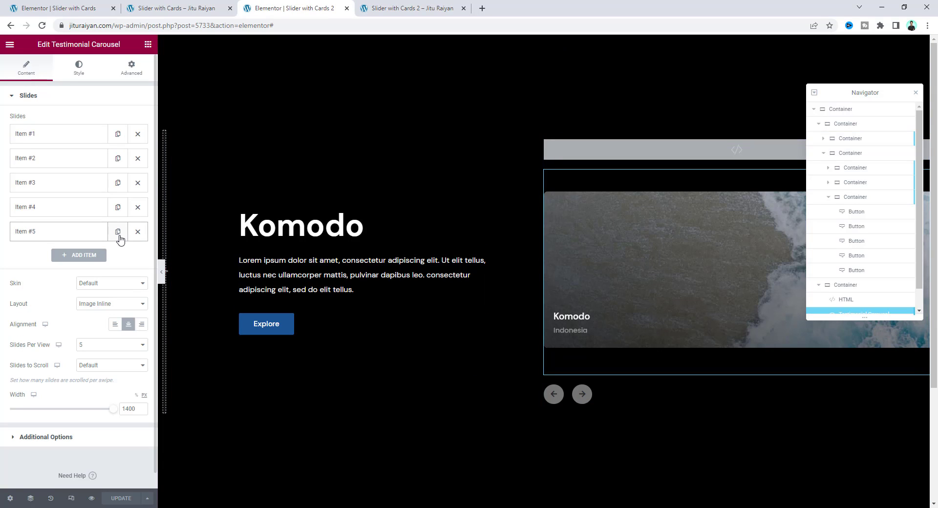
left_click(119, 235)
key("ctrl+Tab")
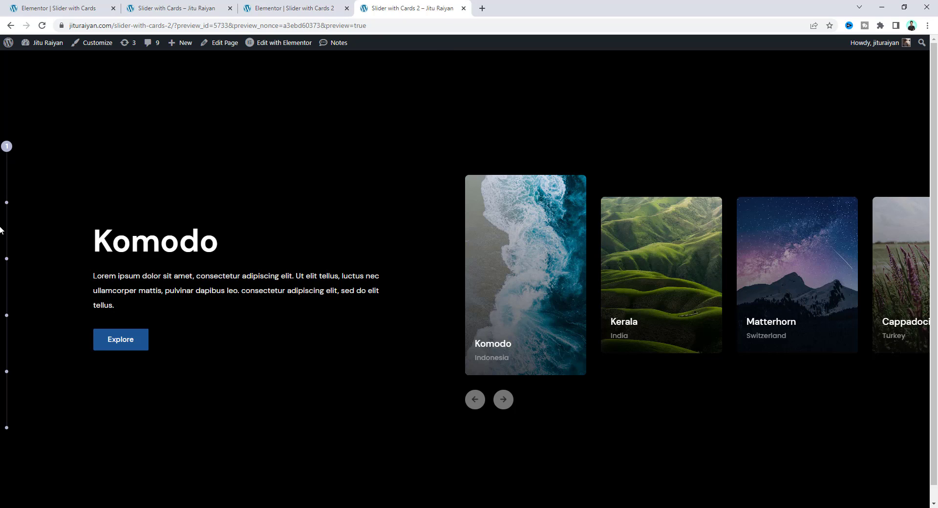
key("ctrl+shift+Tab")
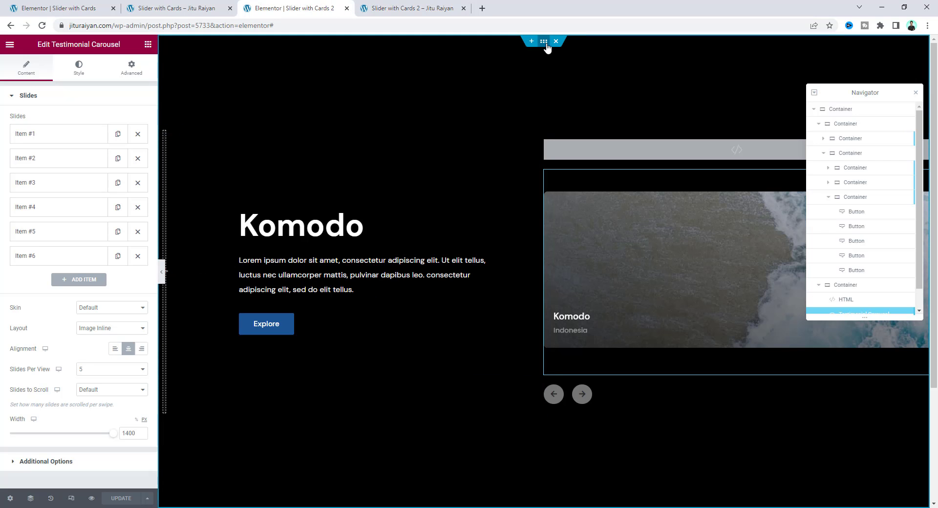
Set the outermost as-slider container's padding in percent to 0 top, 10 right, 0 bottom and 10 left.
left_click(544, 42)
left_click(132, 69)
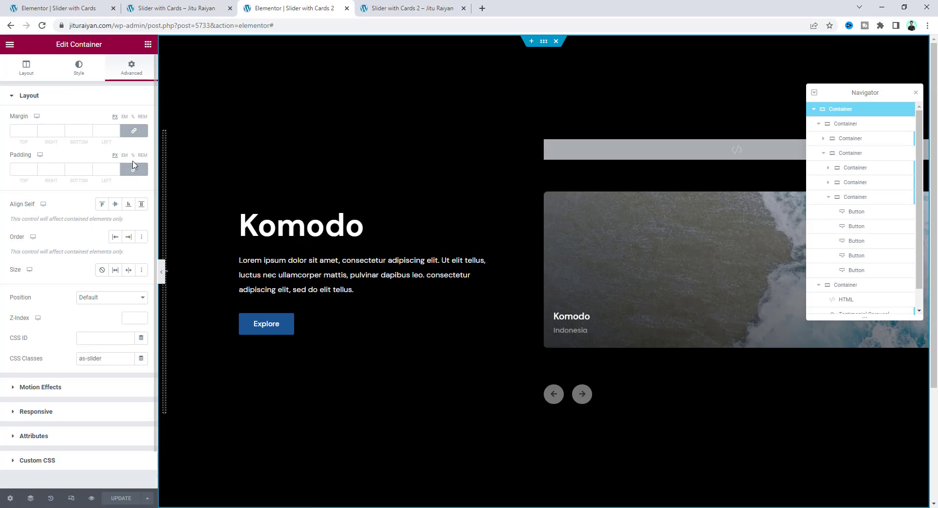
left_click(133, 155)
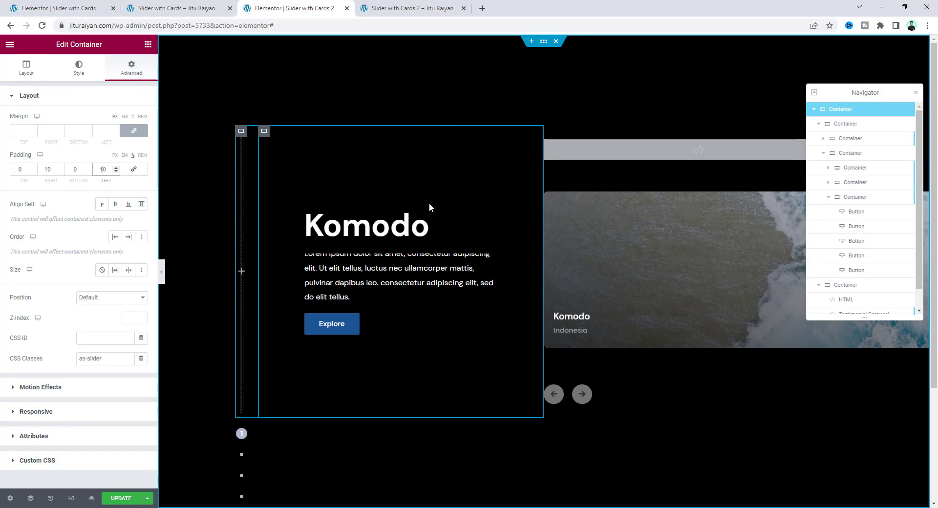
Review the changing backgrounds on the finished slider page and set the outermost container's background type to Slideshow.
left_click(171, 9)
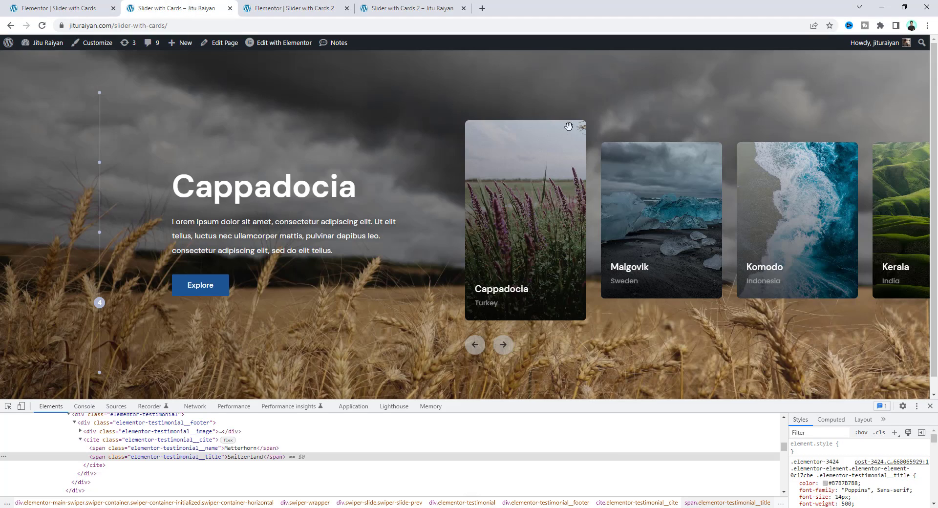
left_click(699, 190)
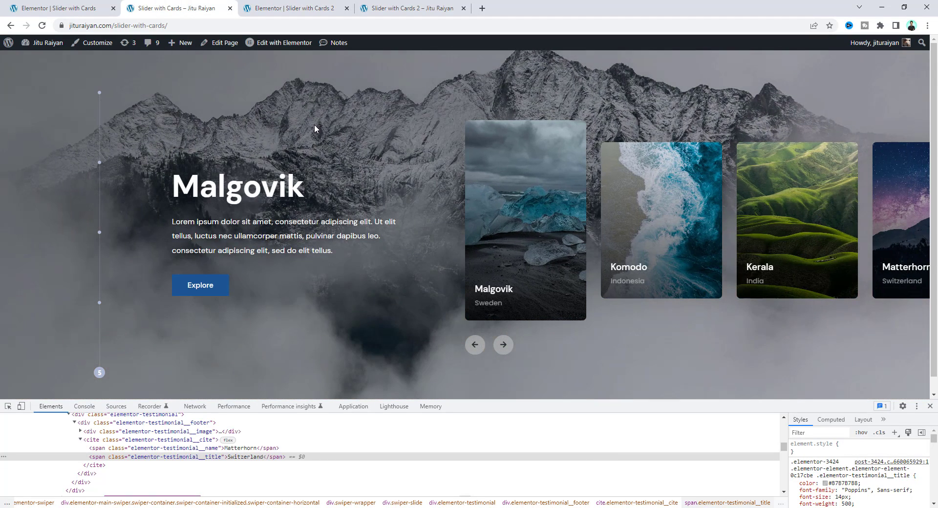
left_click(272, 2)
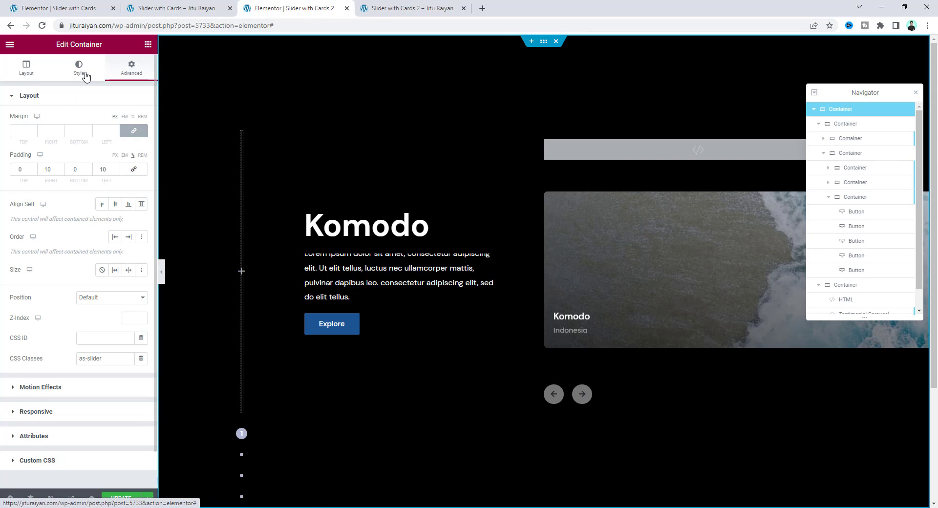
left_click(83, 70)
left_click(141, 141)
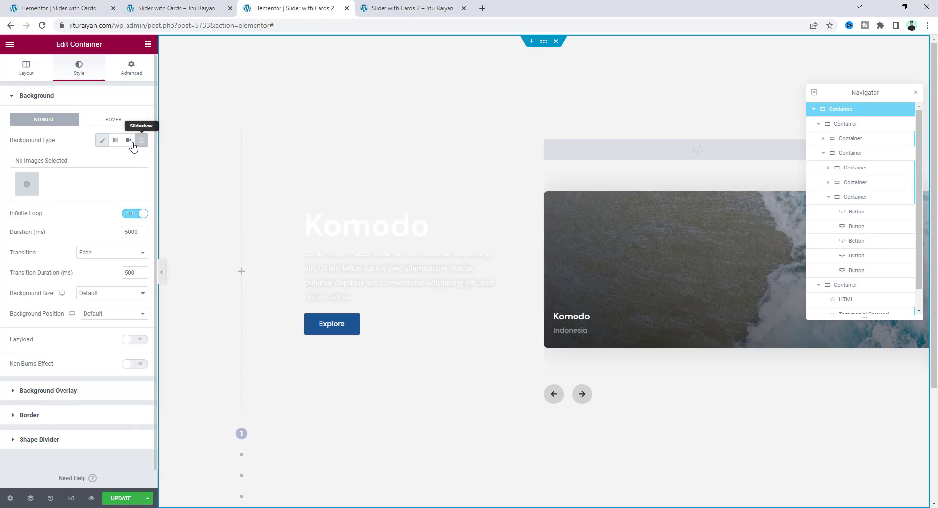
Insert a background gallery of five images in this order: beach sunset, green forest, glacier valley, wheat field and misty mountains.
left_click(30, 191)
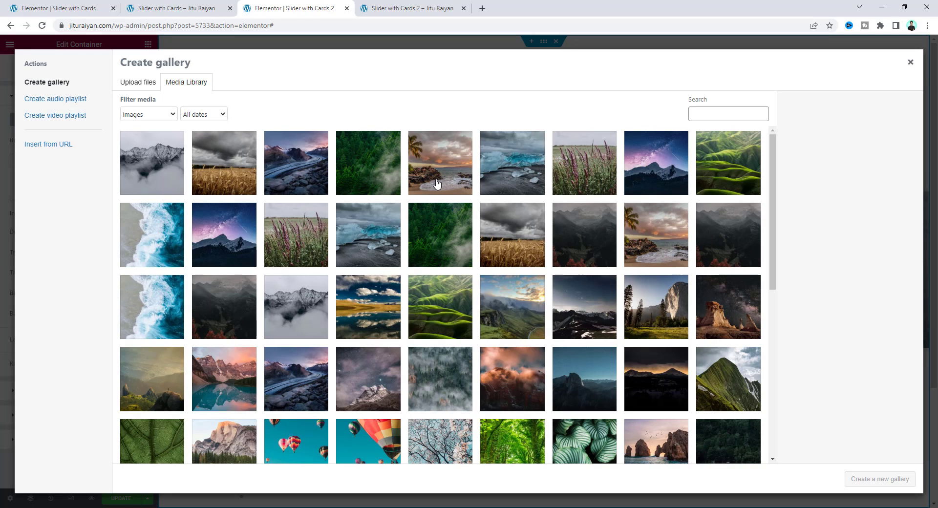
left_click(437, 183)
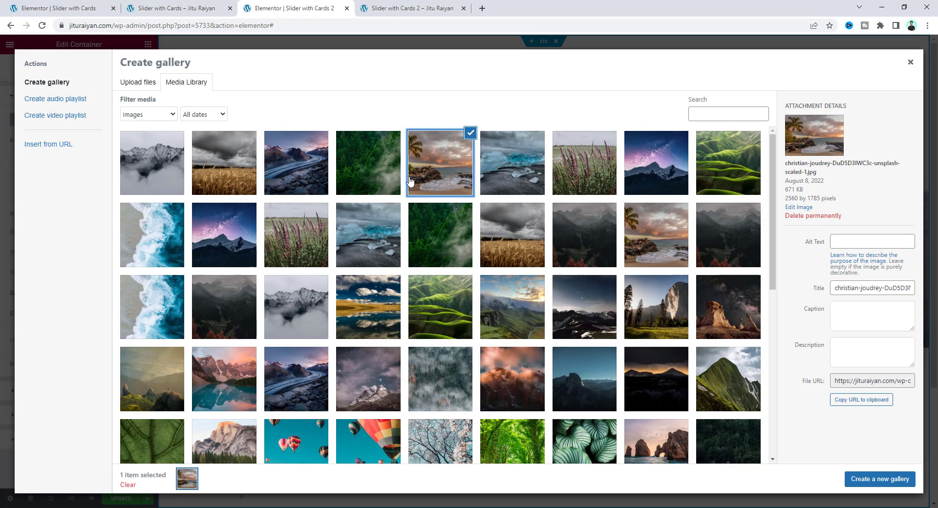
left_click(368, 163)
left_click(296, 163)
left_click(223, 163)
left_click(152, 163)
left_click(880, 479)
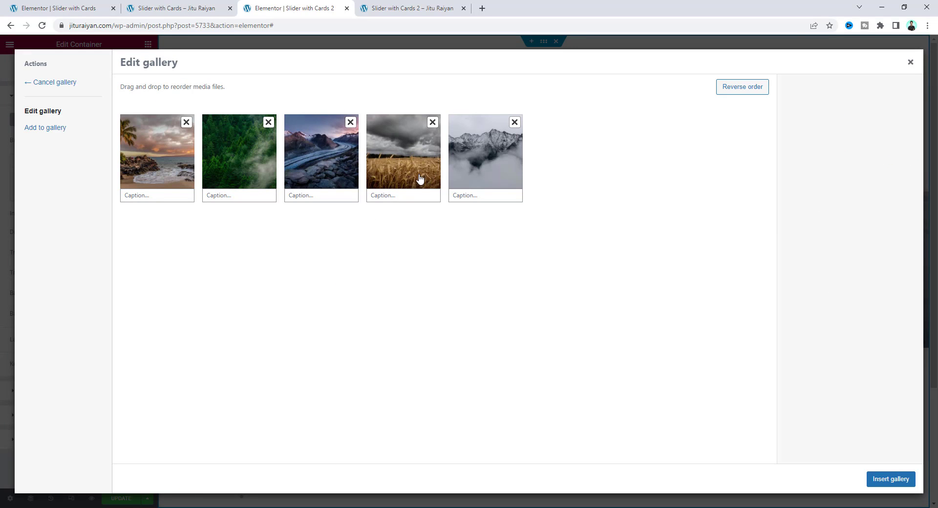
left_click_drag(417, 172, 364, 170)
left_click(891, 479)
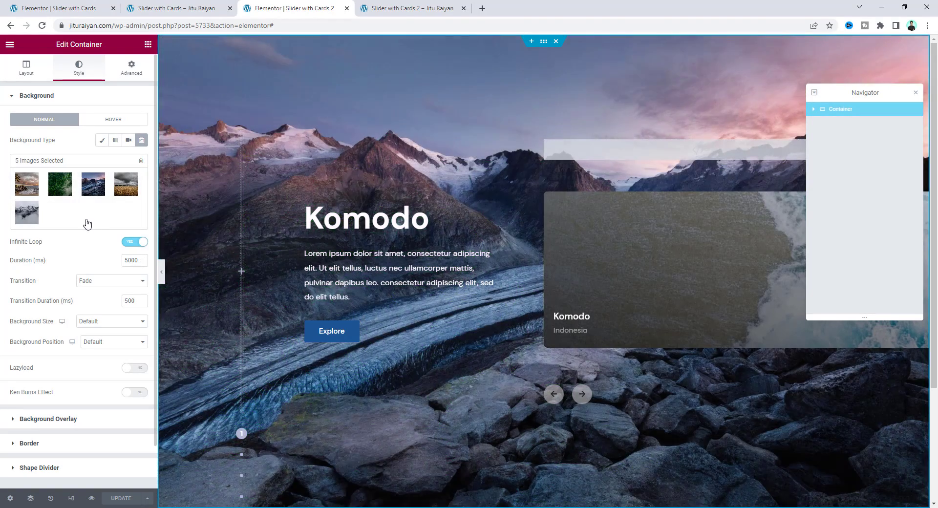
Turn off Infinite Loop for the background slideshow and review the finished slider page for comparison.
left_click(134, 242)
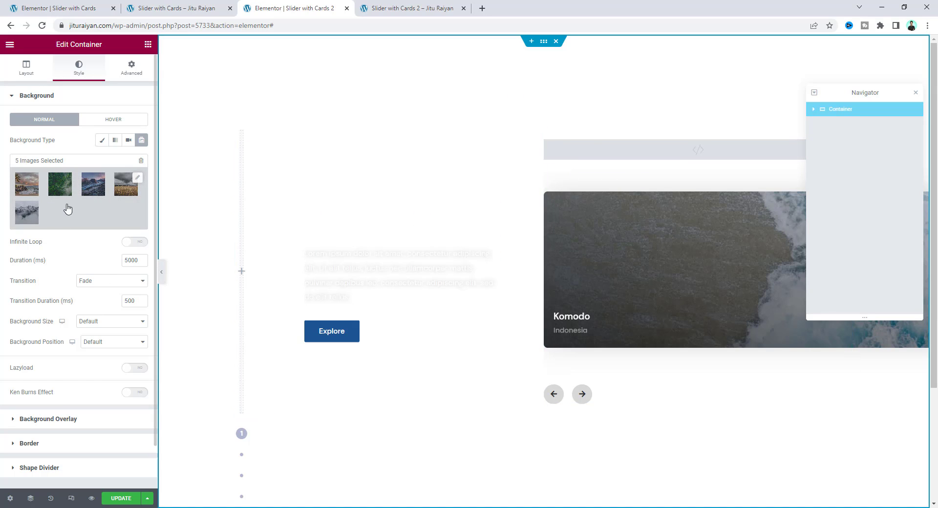
left_click(185, 11)
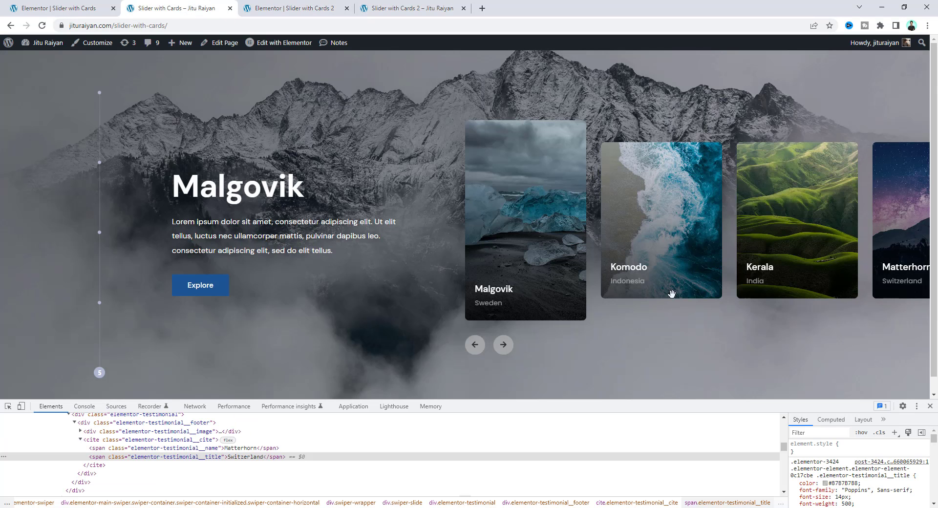
left_click(309, 9)
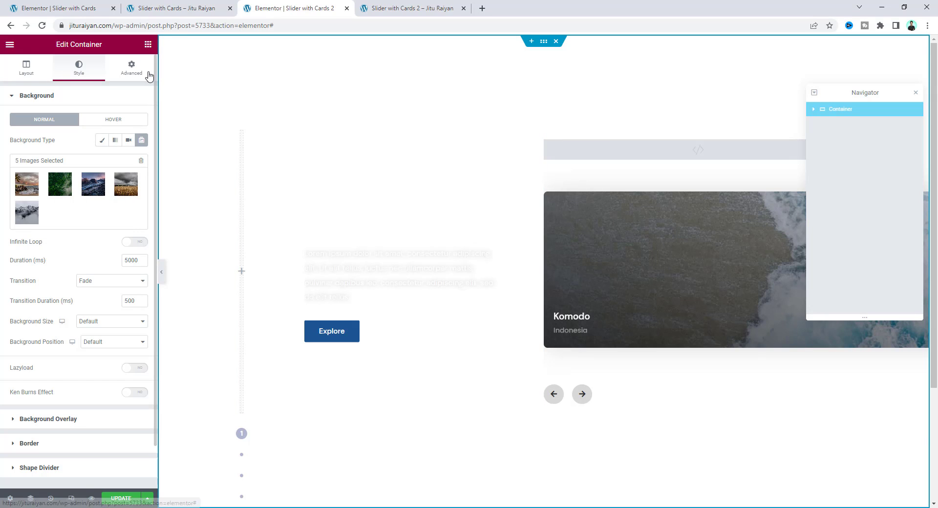
Paste the prepared code into the outermost container's custom CSS.
left_click(129, 69)
scroll(133, 311, "down", 2)
left_click(104, 421)
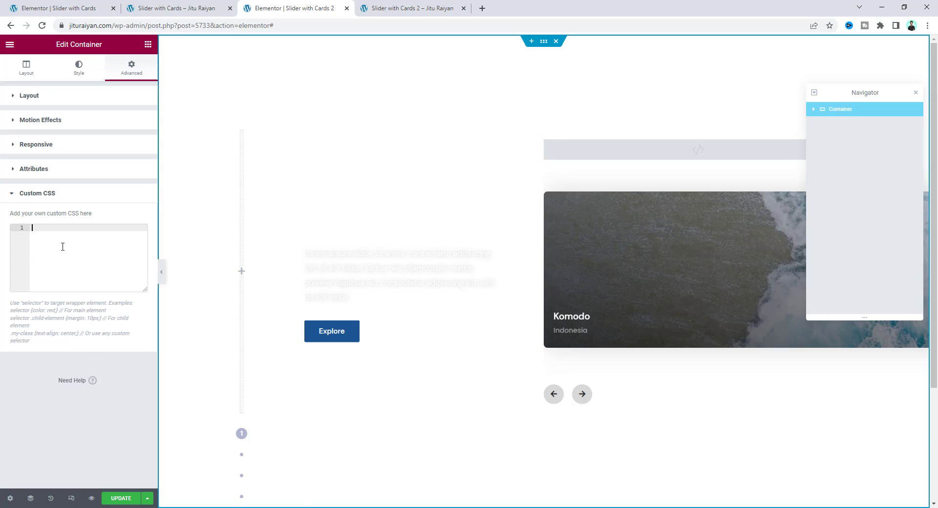
key("ctrl+v")
Check the slider page by advancing through the destination cards and inspecting the area beneath the slider section.
key("ctrl+Tab")
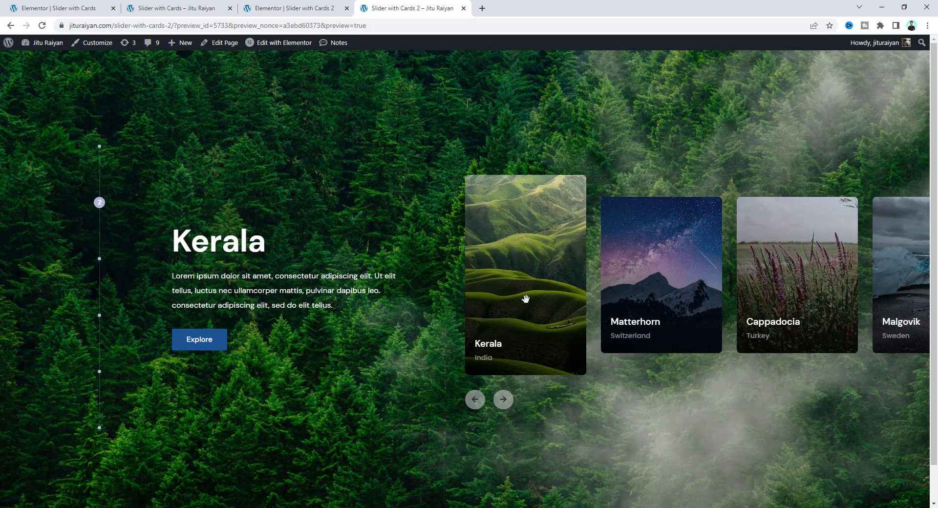
left_click(645, 270)
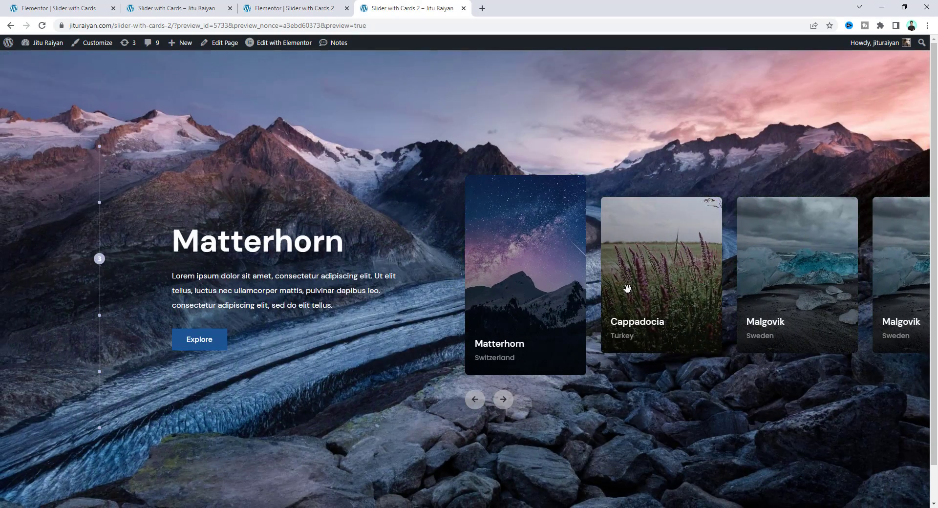
scroll(413, 246, "down", 1)
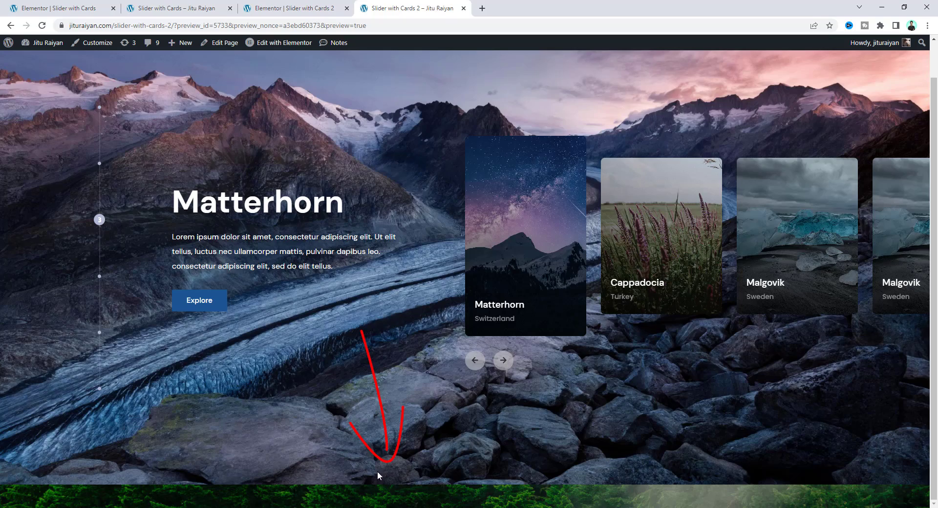
left_click(657, 254)
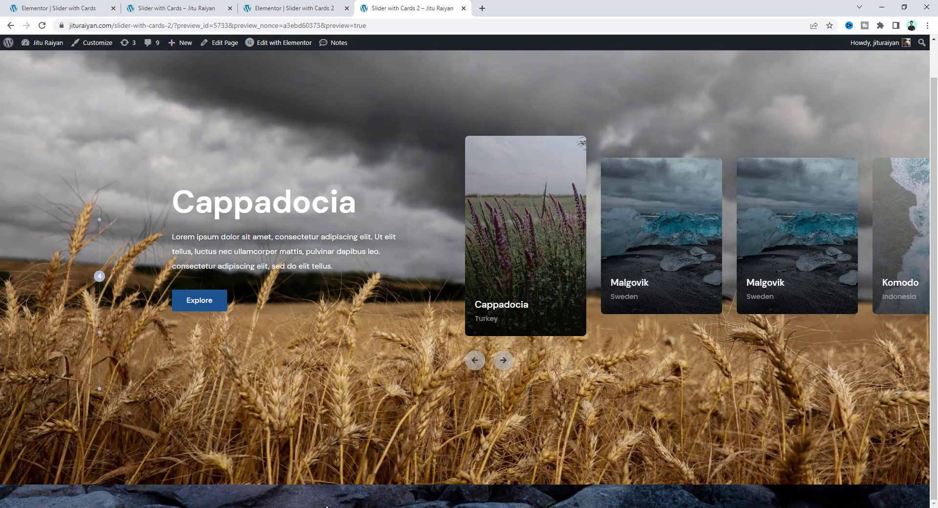
scroll(350, 463, "up", 1)
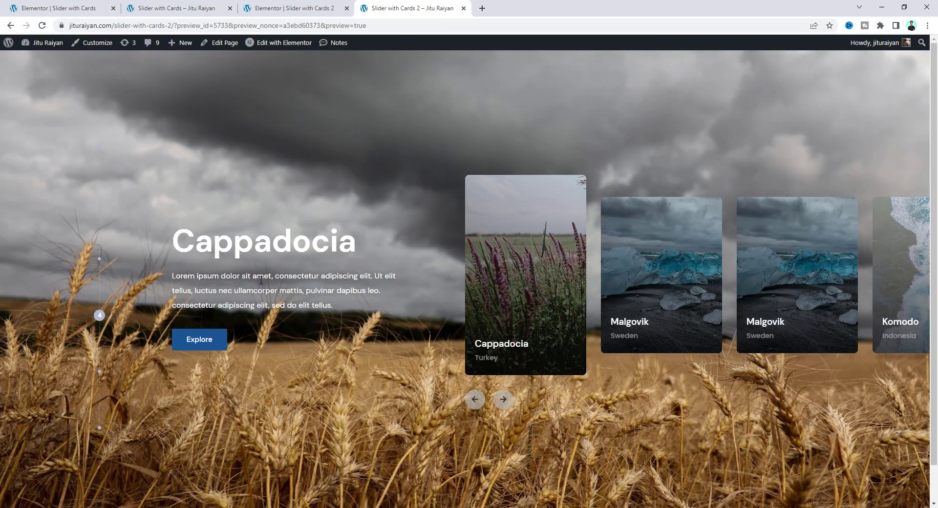
left_click(630, 295)
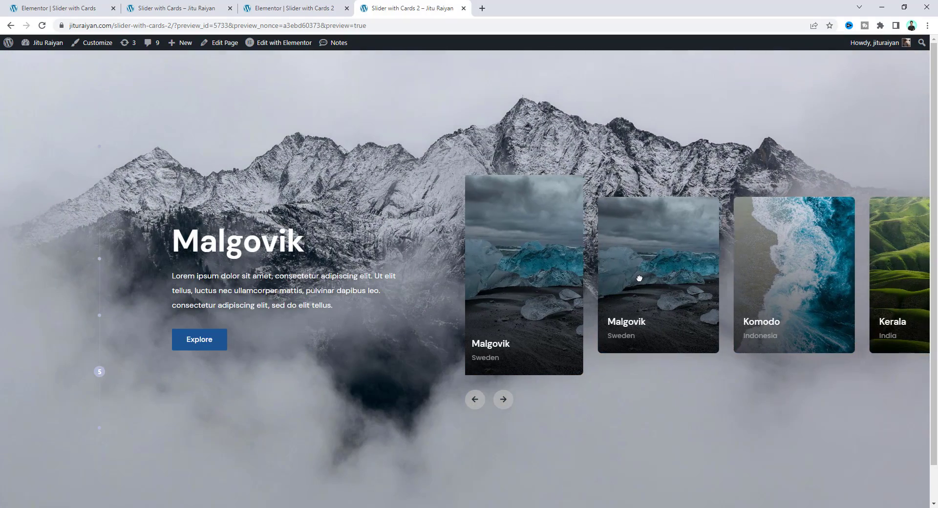
left_click(636, 278)
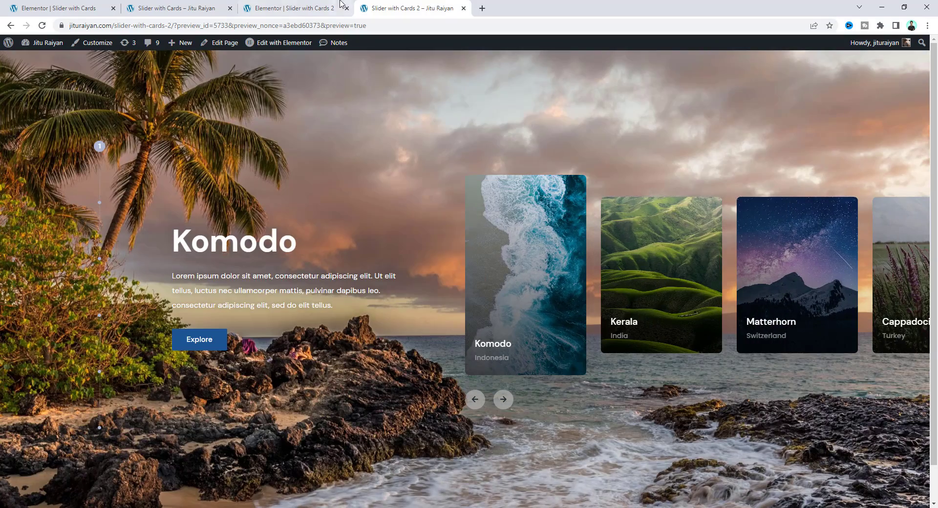
Set the outermost container's overflow to Hidden.
left_click(341, 4)
left_click(462, 84)
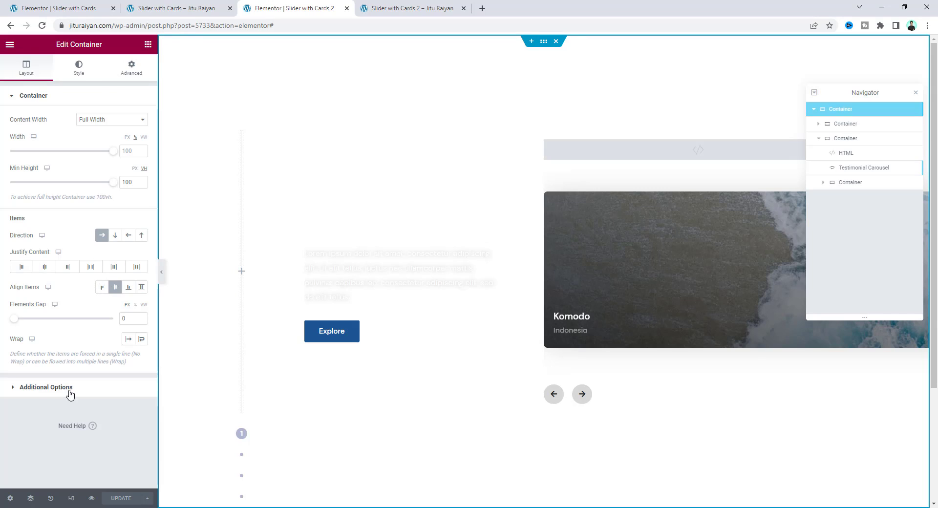
left_click(46, 387)
left_click(130, 149)
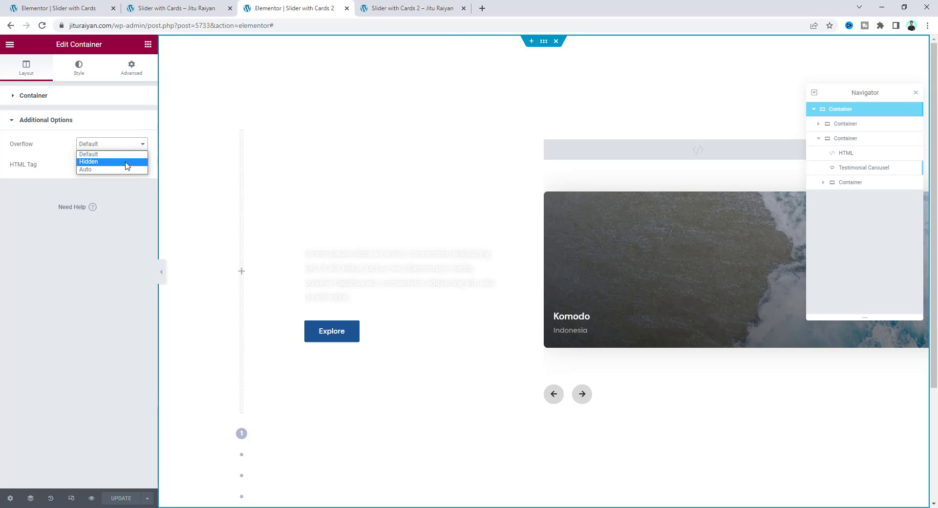
left_click(126, 162)
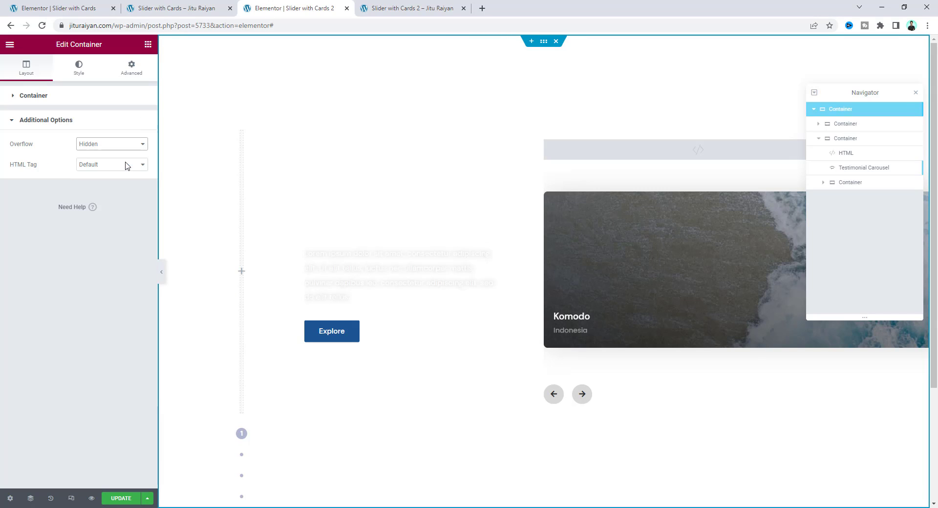
Add a gradient background overlay to the outermost container with black as its first colour.
left_click(79, 69)
left_click(81, 419)
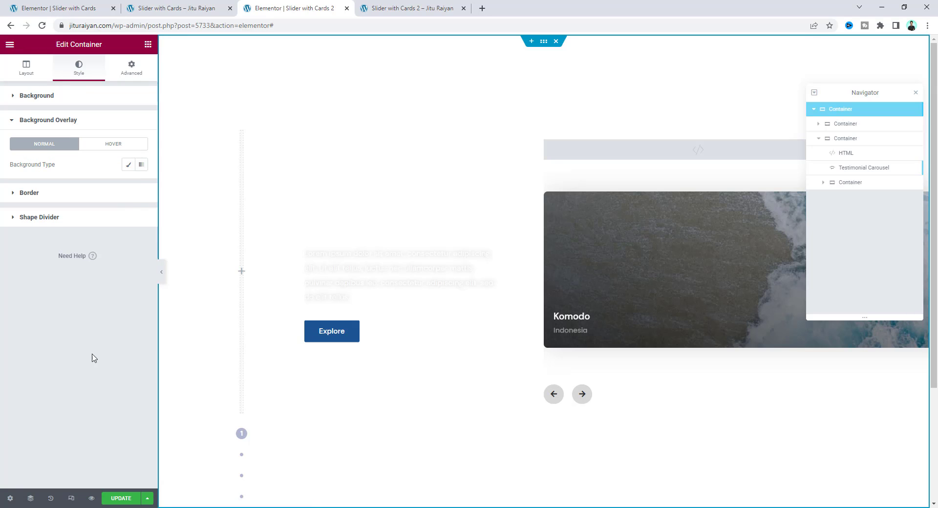
left_click(141, 164)
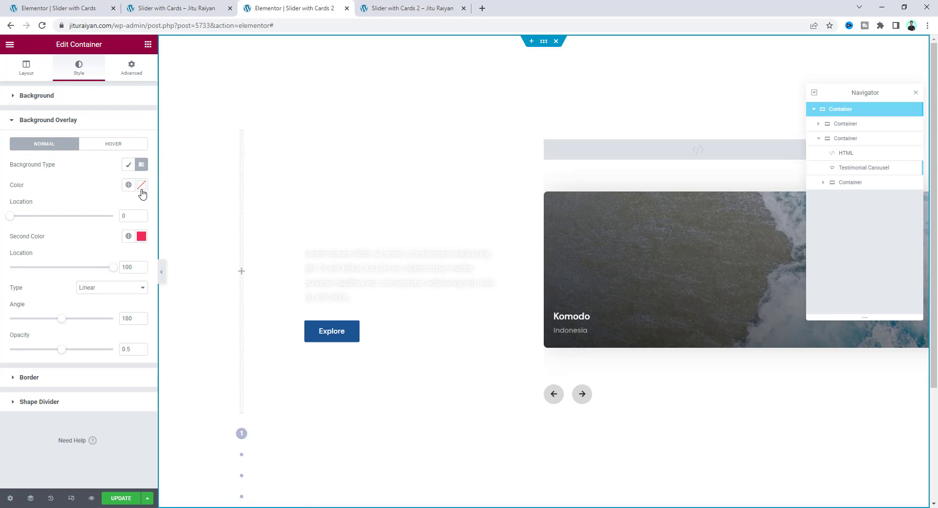
left_click(141, 187)
left_click_drag(44, 289, 24, 302)
left_click(130, 207)
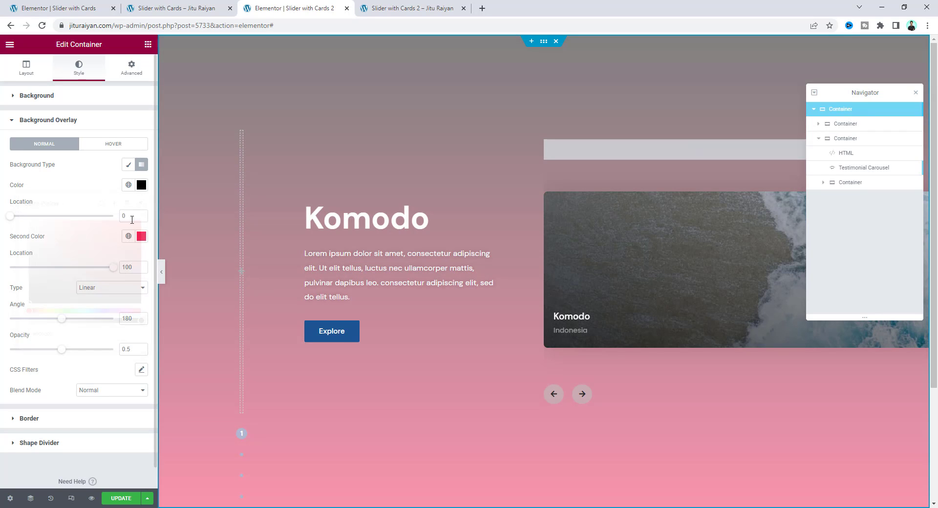
Make the overlay gradient's second colour transparent and set its angle to 150.
left_click(141, 236)
mouse_move(79, 323)
left_mouse_down()
mouse_move(59, 324)
mouse_move(27, 289)
left_mouse_up()
left_click(101, 255)
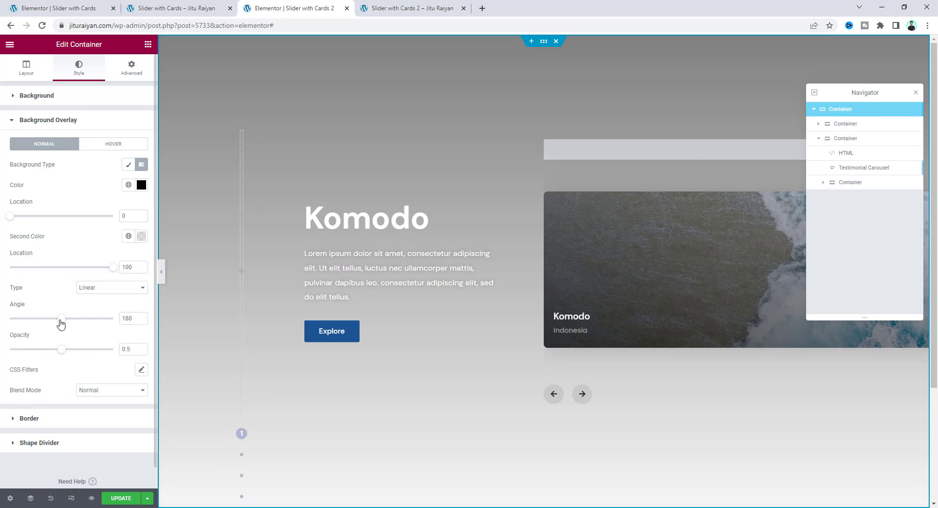
left_click_drag(61, 320, 53, 333)
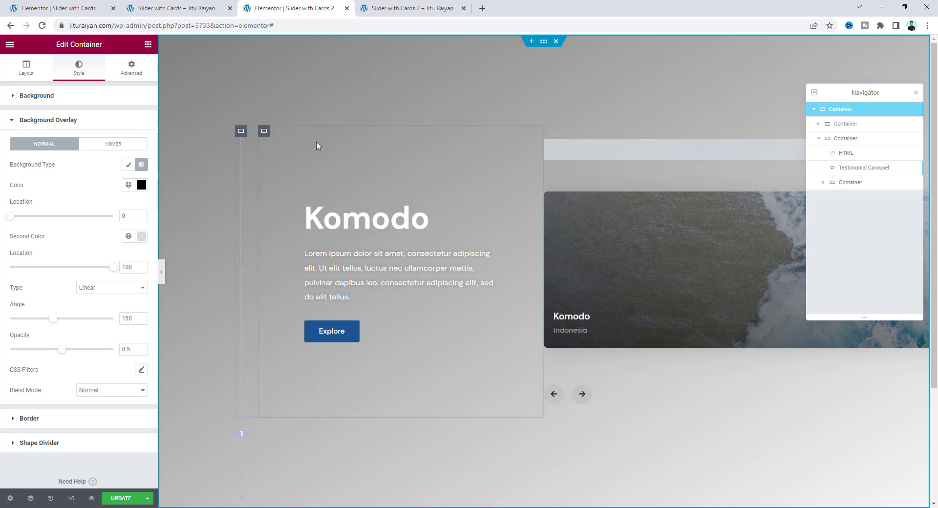
Check the slider page's layout in a narrowed browser window, focusing on the text beside the cards.
key("ctrl+Tab")
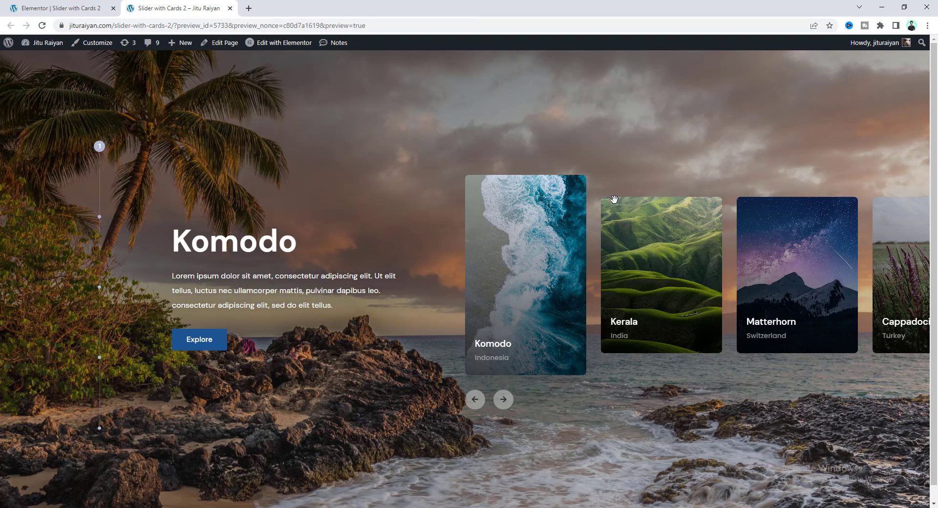
left_click(904, 7)
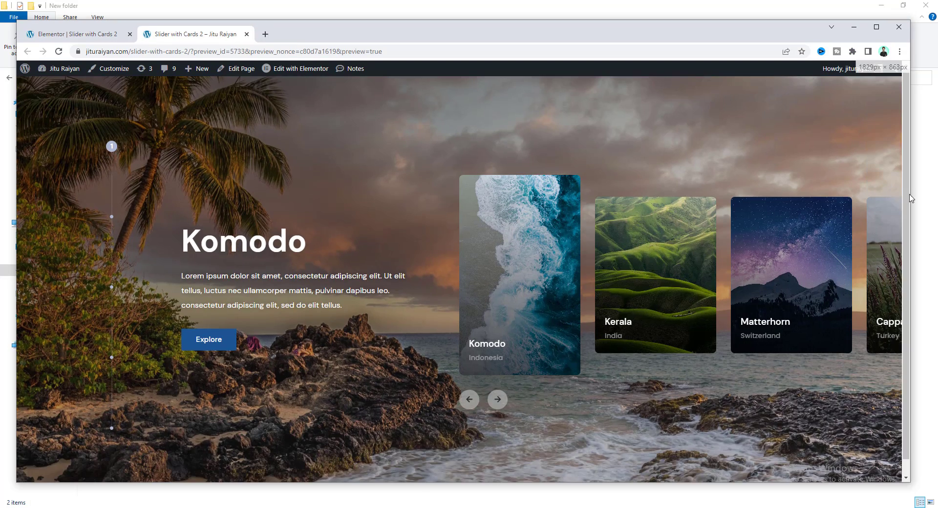
left_click_drag(913, 195, 579, 219)
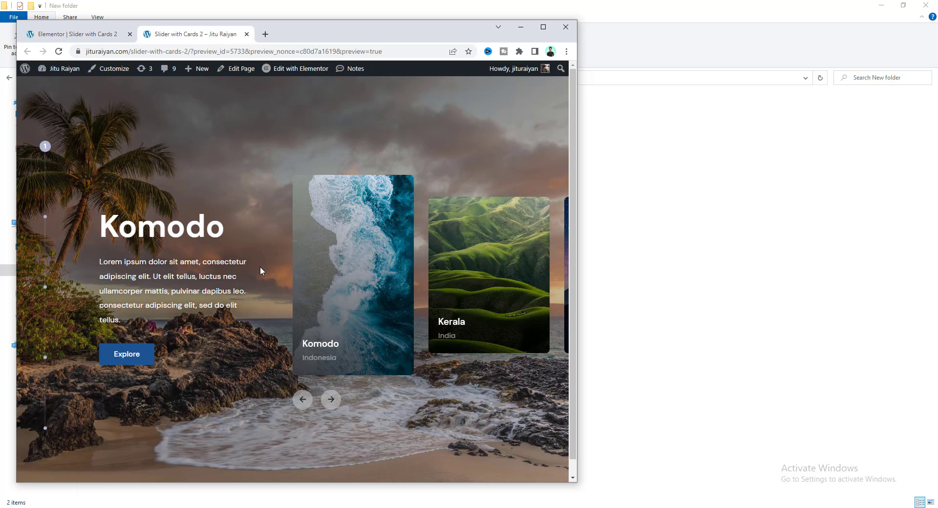
left_click(543, 27)
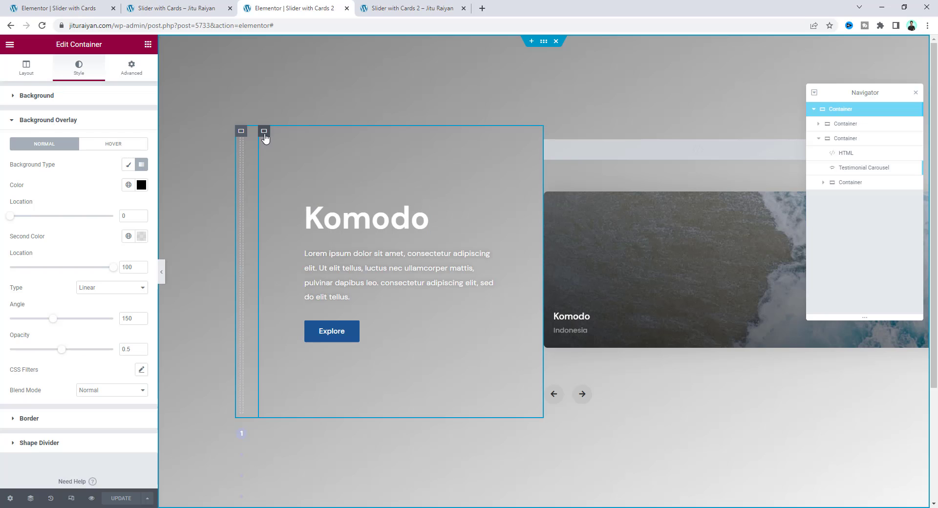
Give the text container custom CSS with left and right padding of 8% and 12% at 1381–1750px widths, and 0.5% and 5.5% at 768–1380px.
left_click(264, 135)
left_click(131, 71)
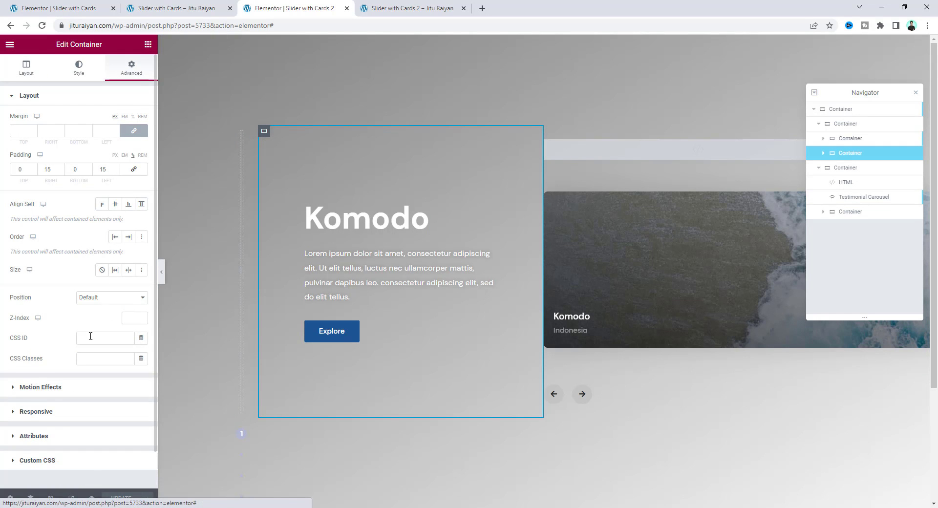
scroll(83, 421, "down", 1)
left_click(83, 420)
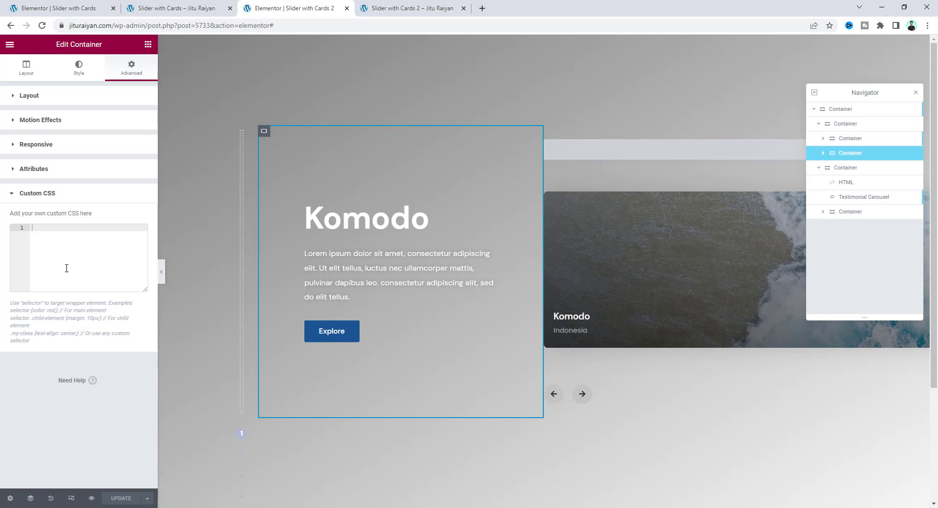
key("ctrl+v")
Review the slider page's text spacing at a smaller window width and return to the editor.
left_click(411, 8)
key("super+Down")
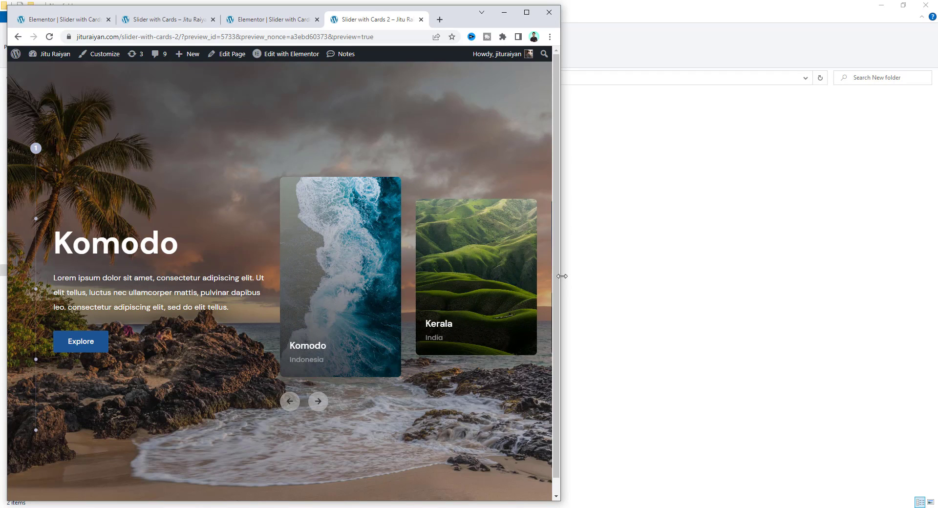
left_click_drag(562, 276, 473, 279)
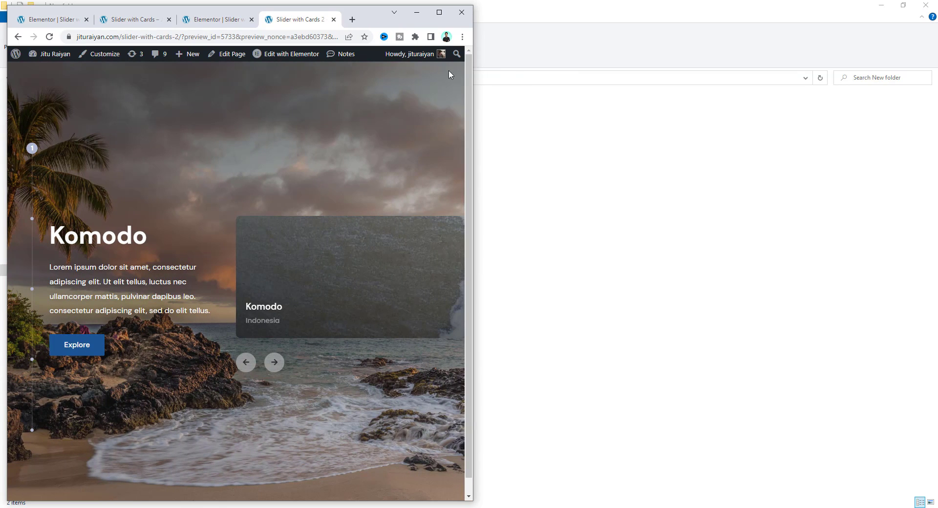
left_click(439, 12)
left_click(292, 9)
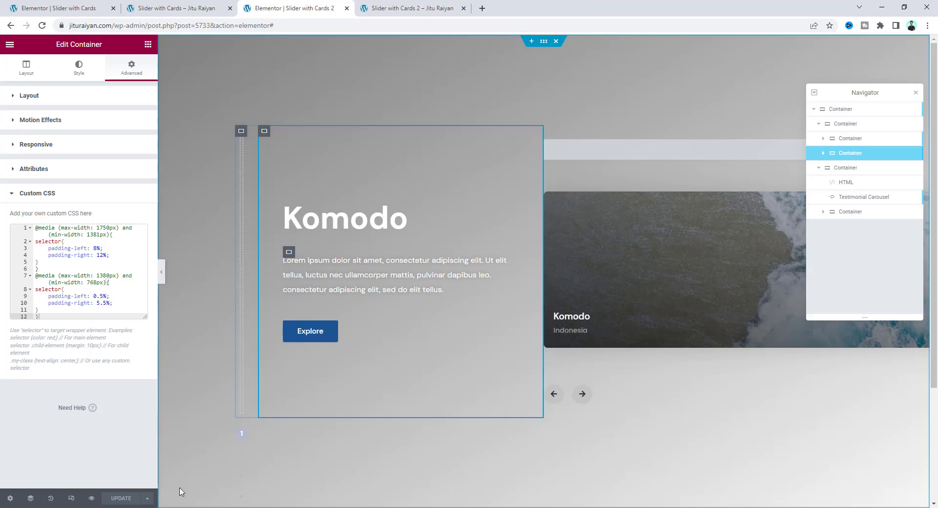
In tablet view, set the text side's container width to 65% and the carousel side's container width to 35%.
left_click(71, 498)
left_click(505, 44)
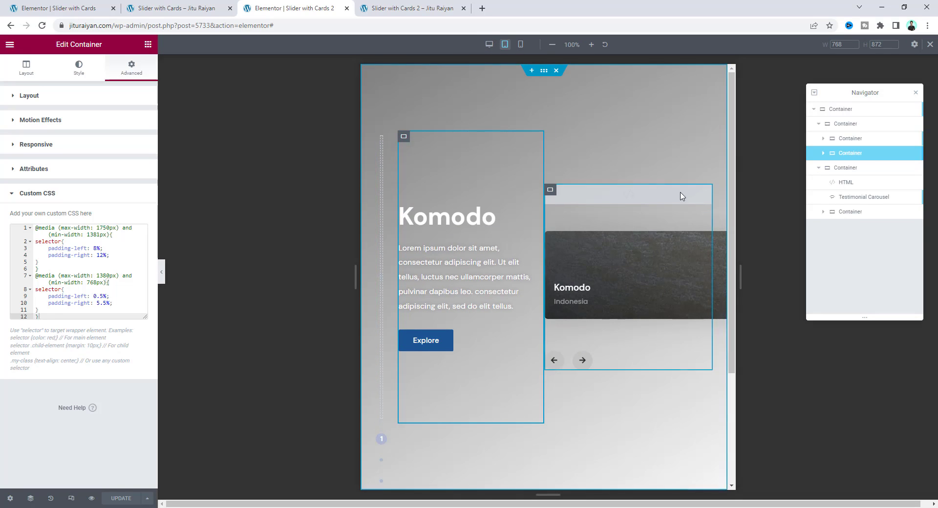
left_click(848, 124)
left_click(819, 124)
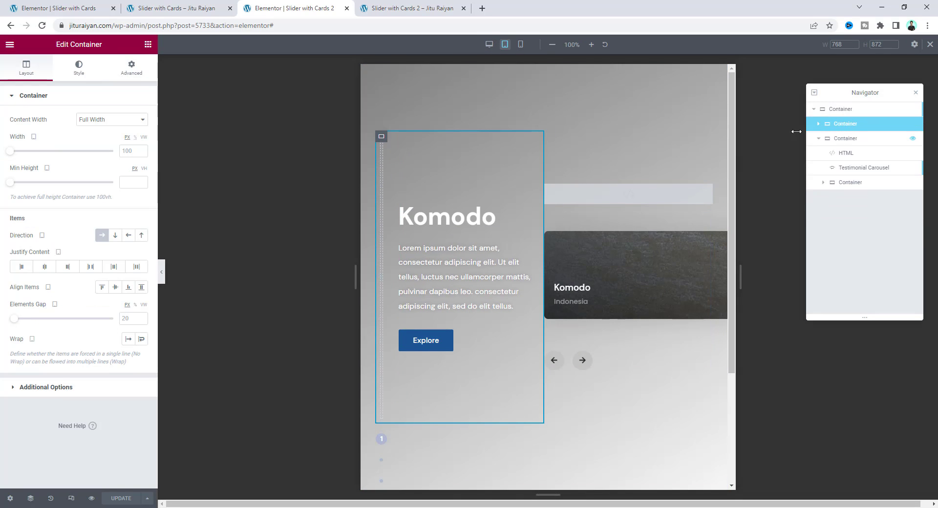
left_click(135, 136)
type("65")
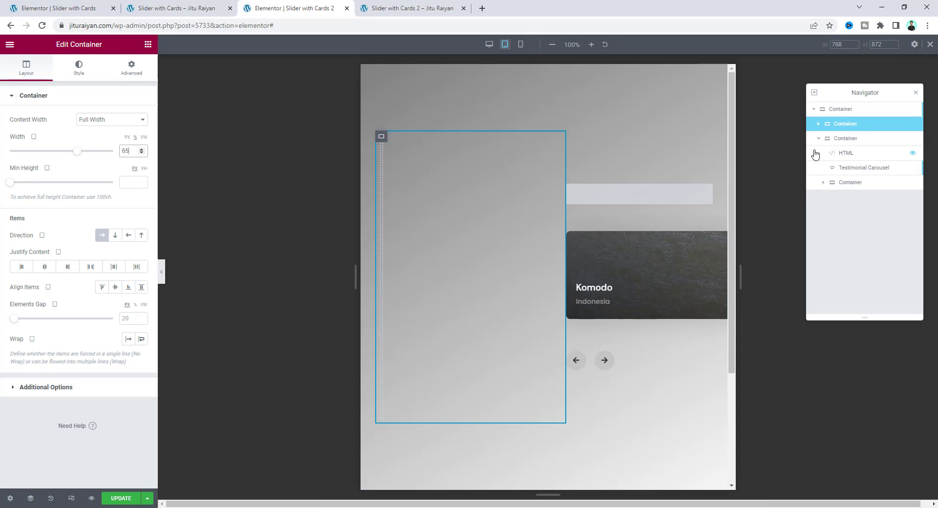
left_click(845, 138)
left_click(135, 137)
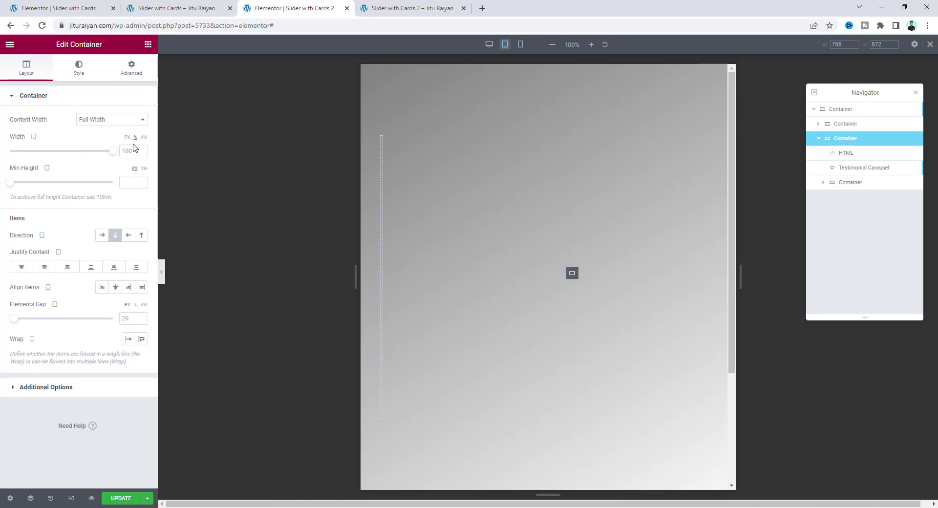
type("35")
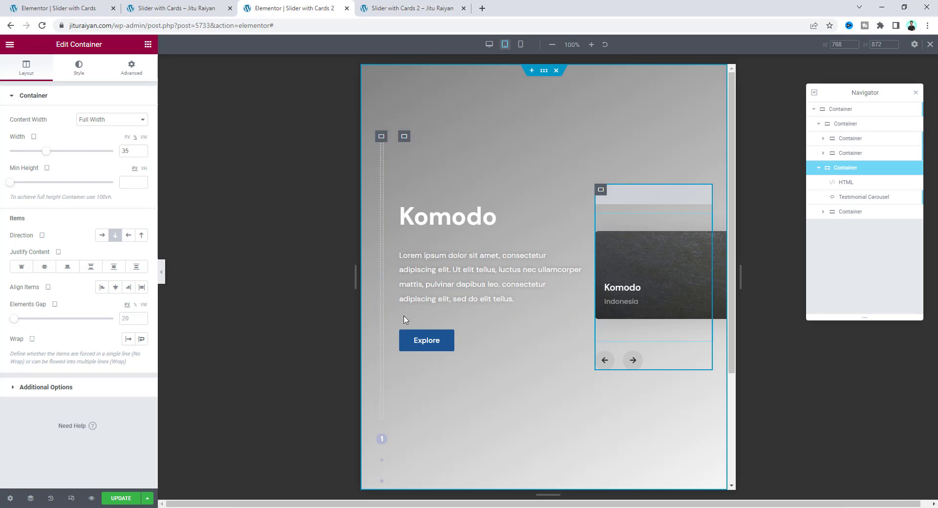
Set the dot bar container's tablet minimum height to 500 px.
left_click(381, 137)
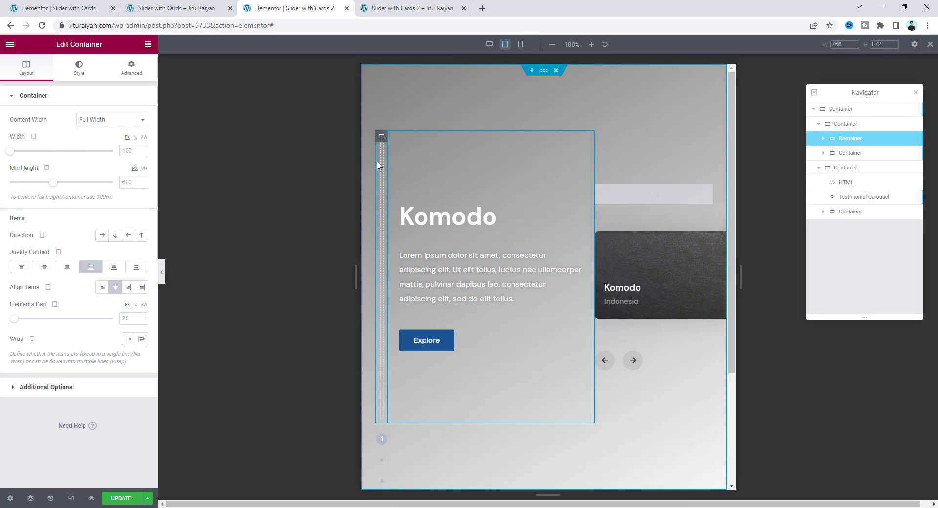
left_click(824, 139)
type("500")
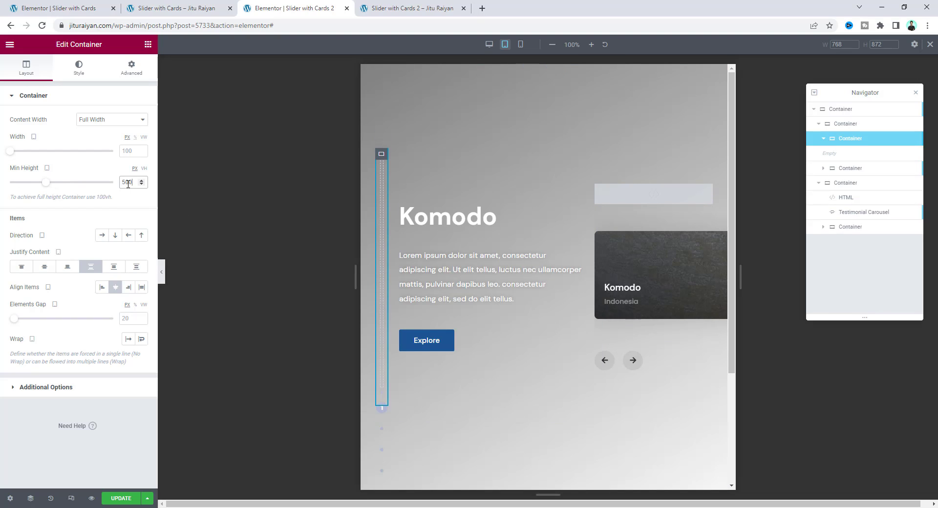
Set the Testimonial Carousel to 3 slides per view on tablet.
left_click(617, 237)
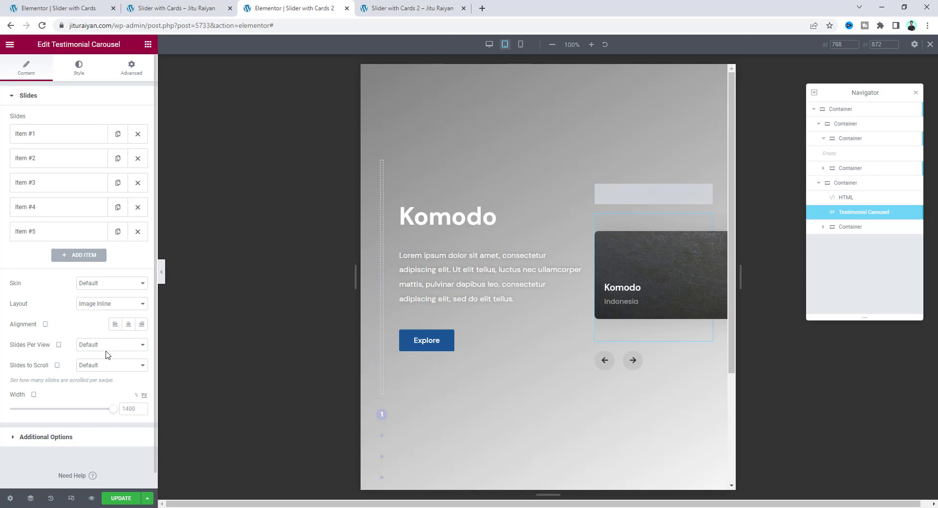
left_click(112, 348)
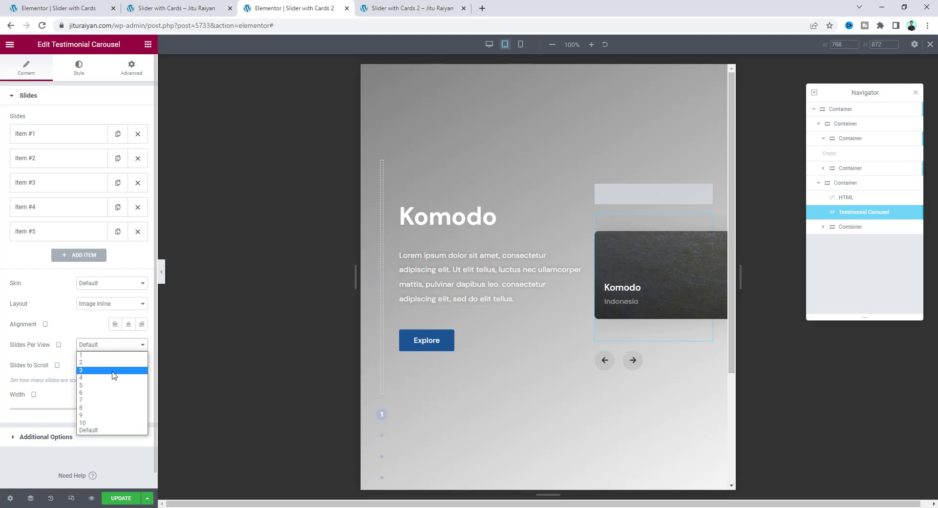
left_click(113, 371)
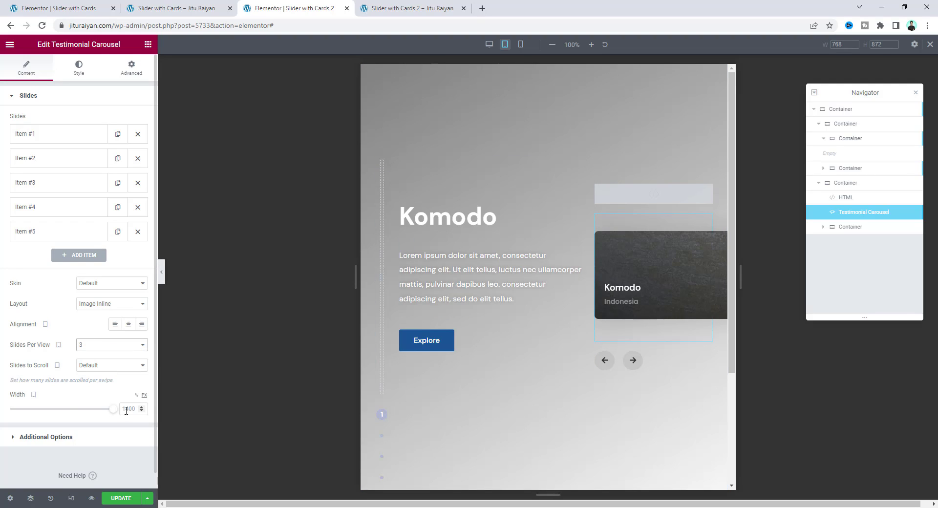
double_click(126, 411)
type("620")
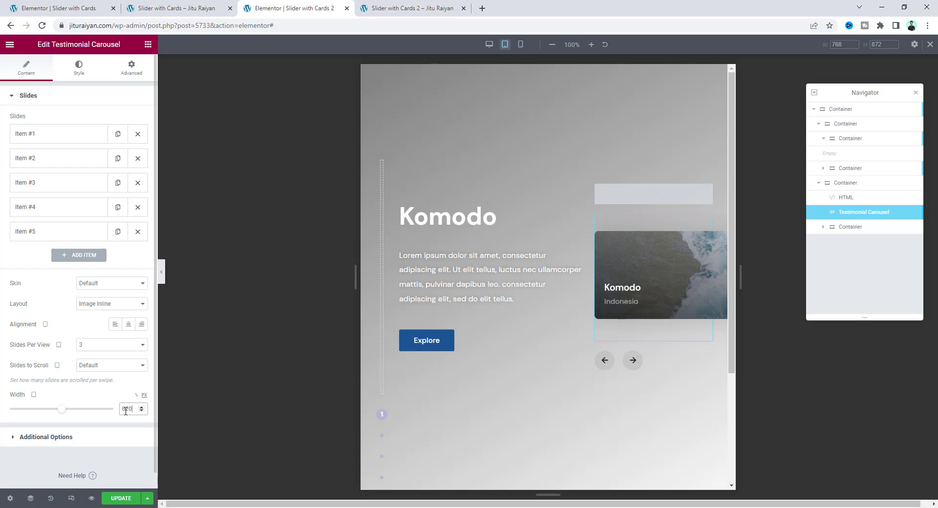
left_click(79, 70)
type("20")
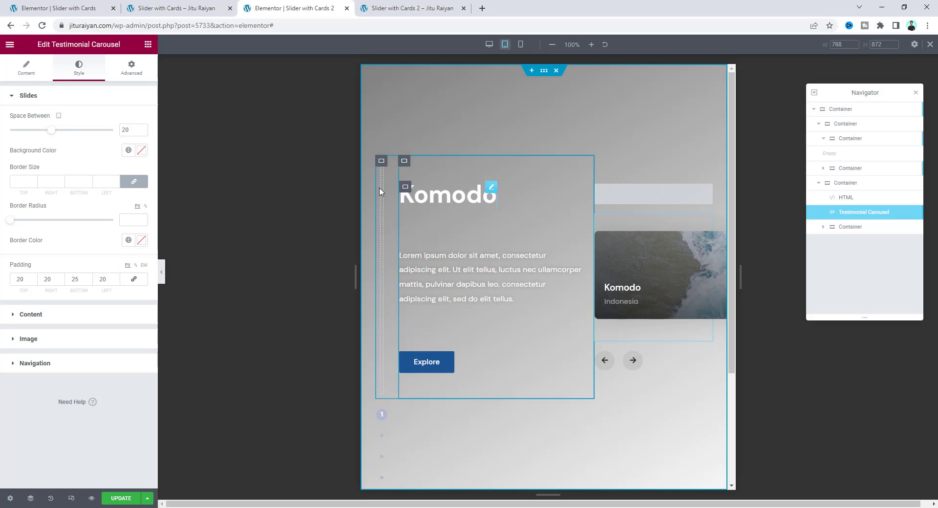
Set the tablet padding of the container holding the heading, paragraph and button to 0 on every side.
left_click(404, 161)
double_click(48, 169)
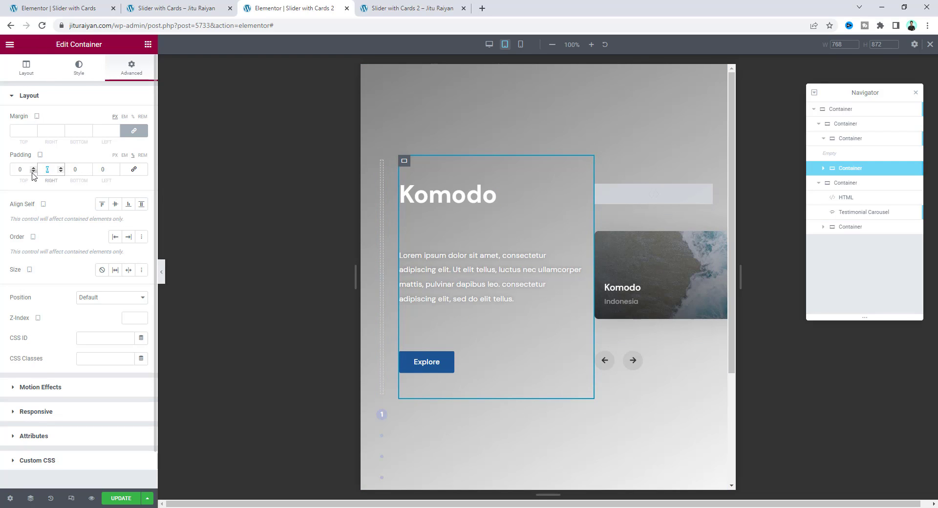
left_click(98, 170)
Check the live slider page at tablet and phone window widths, bring up the Kerala slide, and return to the editor.
key("alt+Tab")
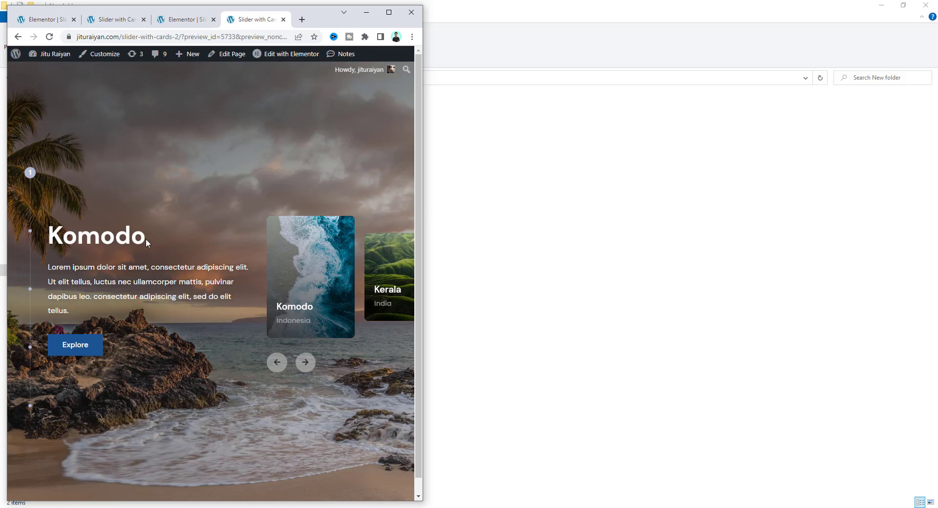
left_click(393, 264)
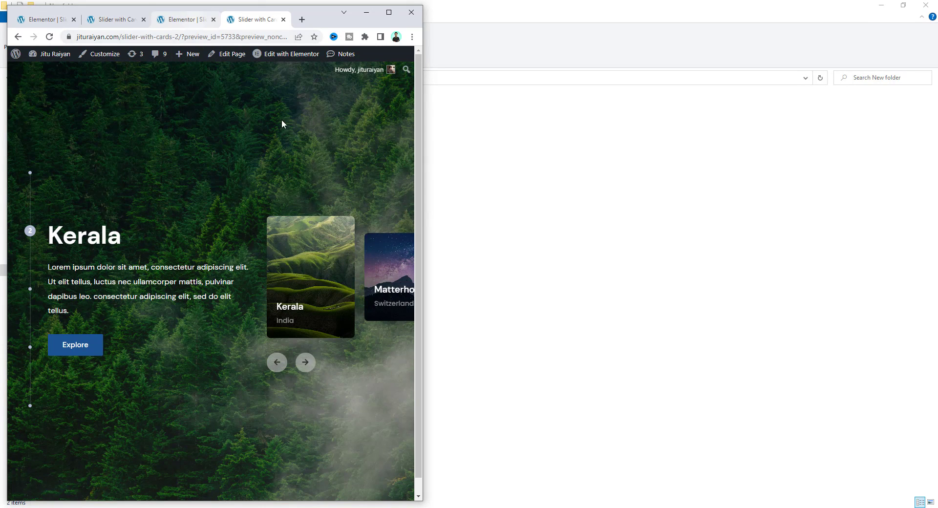
left_click_drag(424, 179, 286, 179)
scroll(124, 298, "down", 1)
scroll(161, 69, "up", 2)
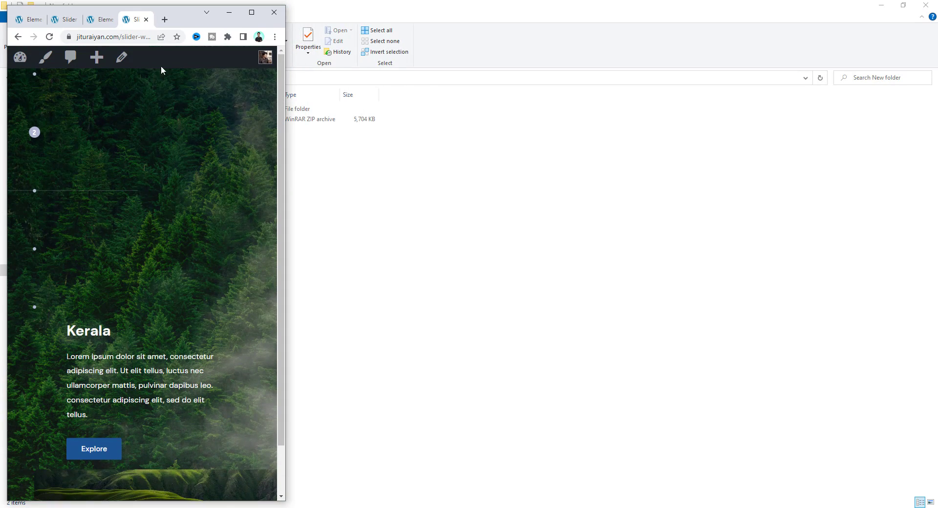
left_click(251, 12)
left_click(285, 4)
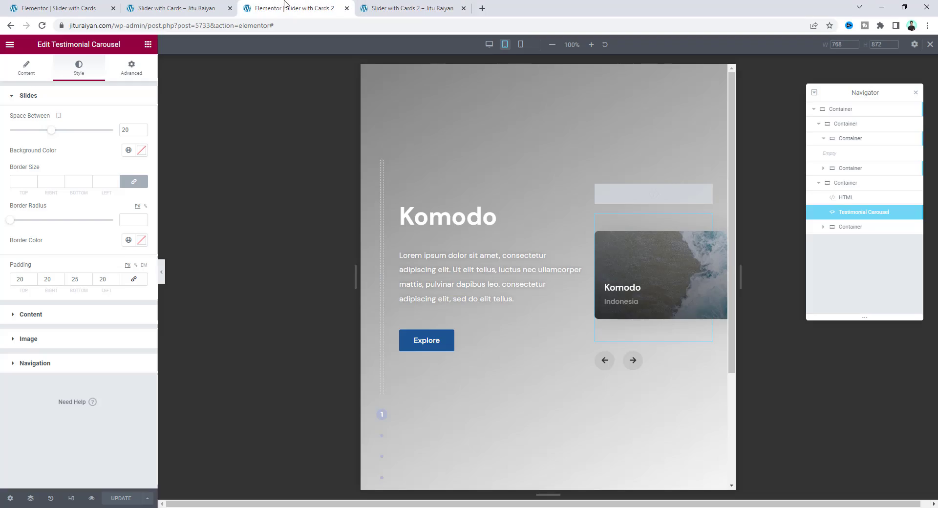
In mobile view, set the outer slider container's padding to 60, 30, 90 and 30 px and its minimum height to 0.
left_click(520, 44)
scroll(530, 181, "up", 4)
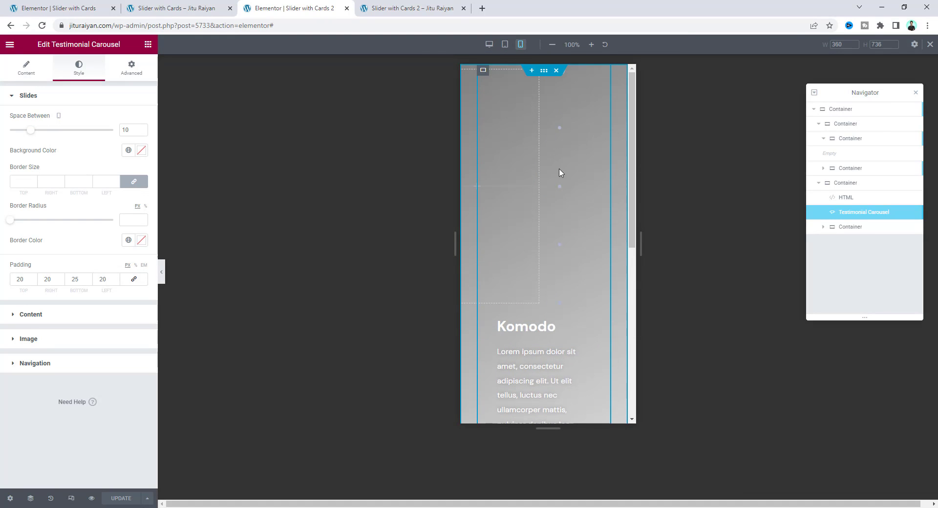
scroll(570, 263, "down", 8)
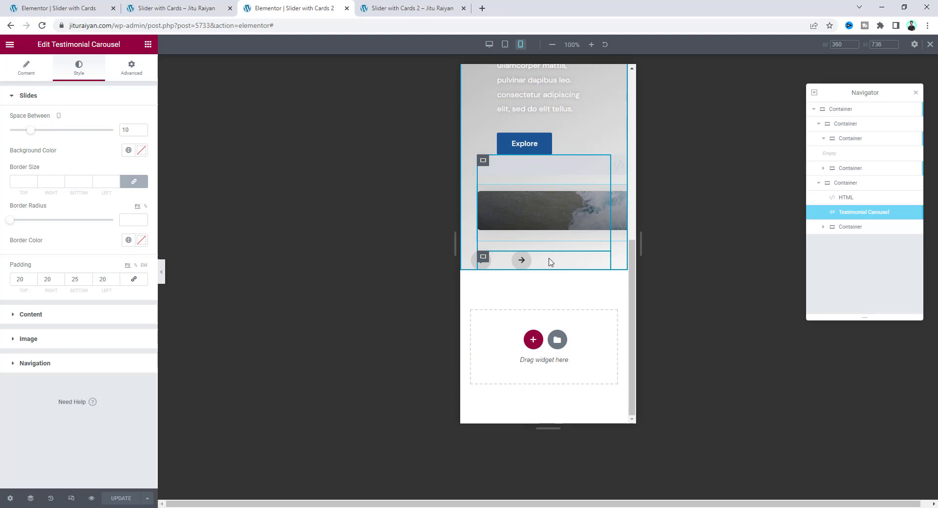
scroll(557, 261, "up", 8)
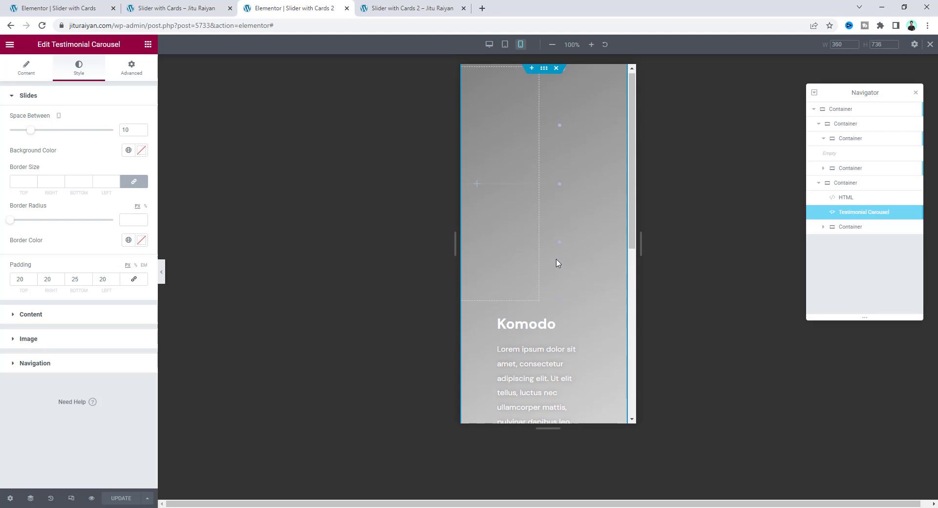
left_click(546, 74)
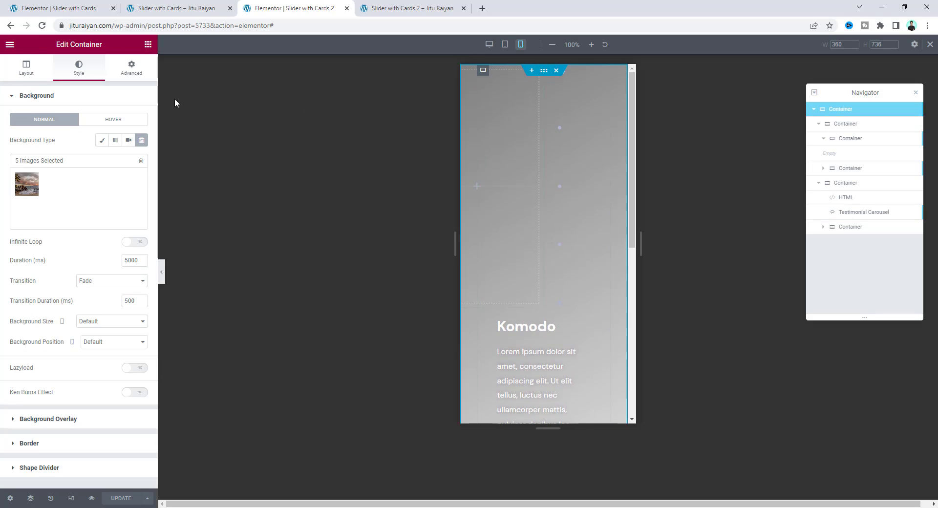
left_click(137, 74)
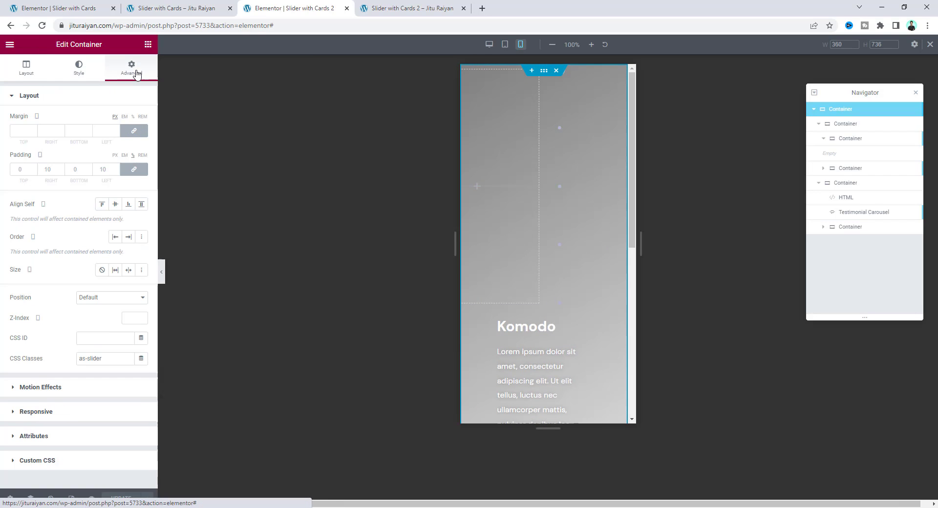
left_click(134, 169)
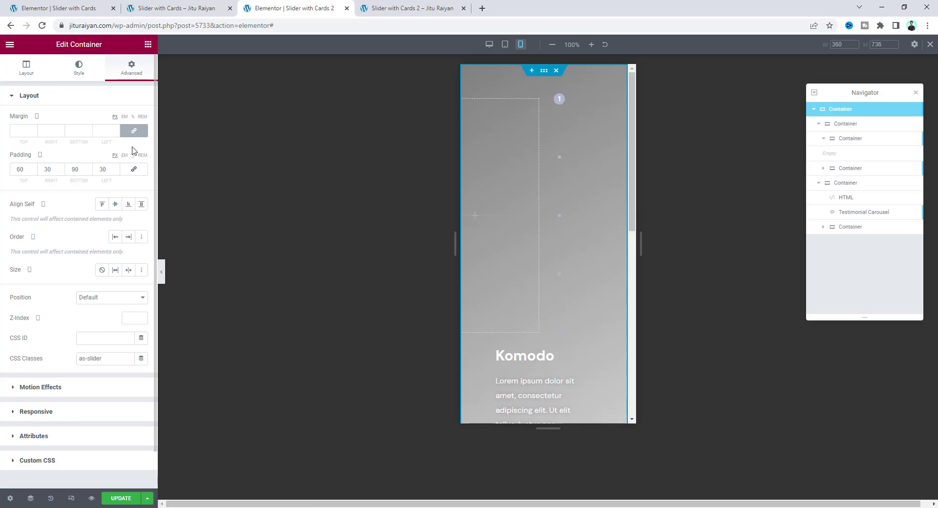
left_click(26, 68)
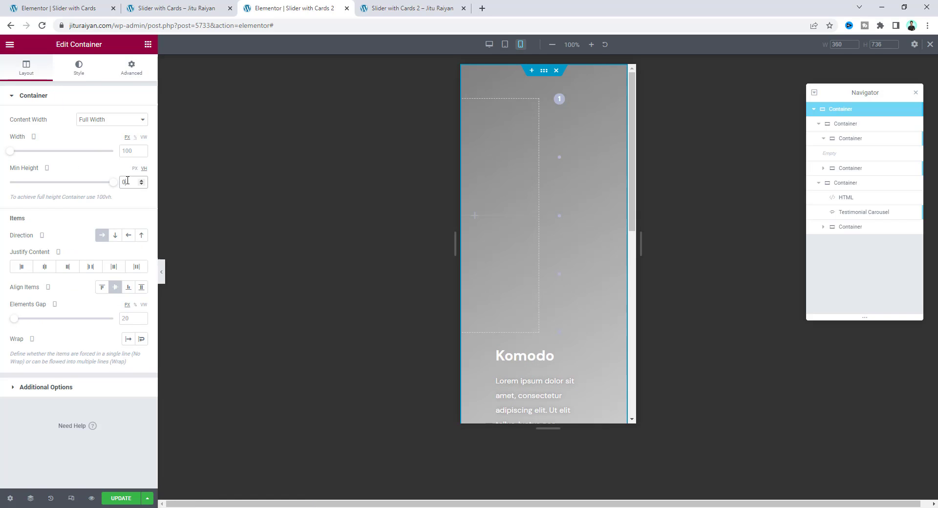
Set the text container's mobile padding to 0 on the top, right and left and 50 px on the bottom.
scroll(557, 261, "down", 3)
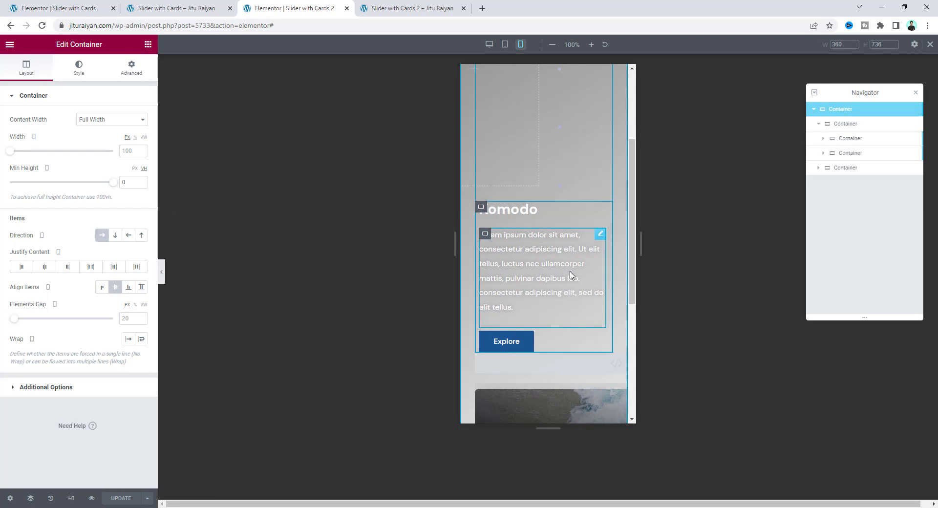
left_click(480, 210)
left_click(105, 170)
type("0")
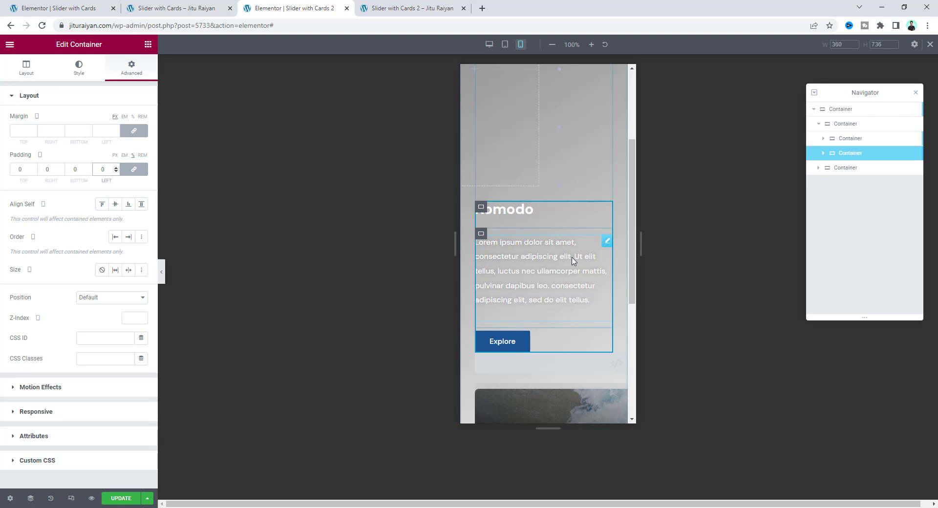
scroll(570, 259, "down", 2)
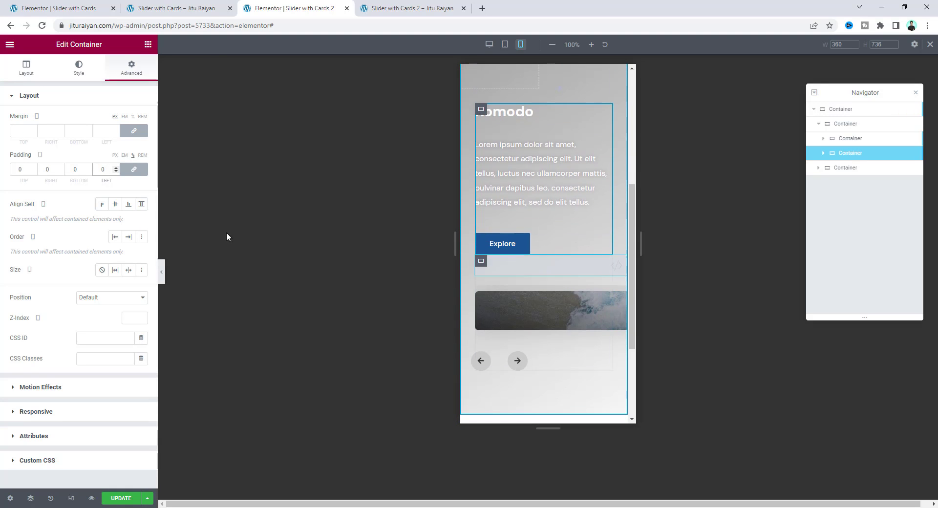
left_click(134, 169)
left_click(72, 169)
type("5")
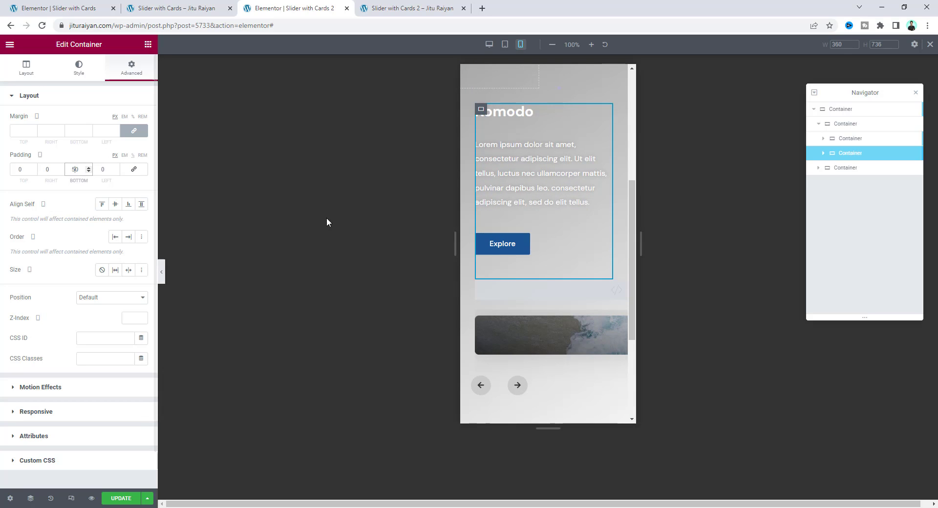
Set the mobile top margin of the Explore button's container to -20 px.
left_click(481, 239)
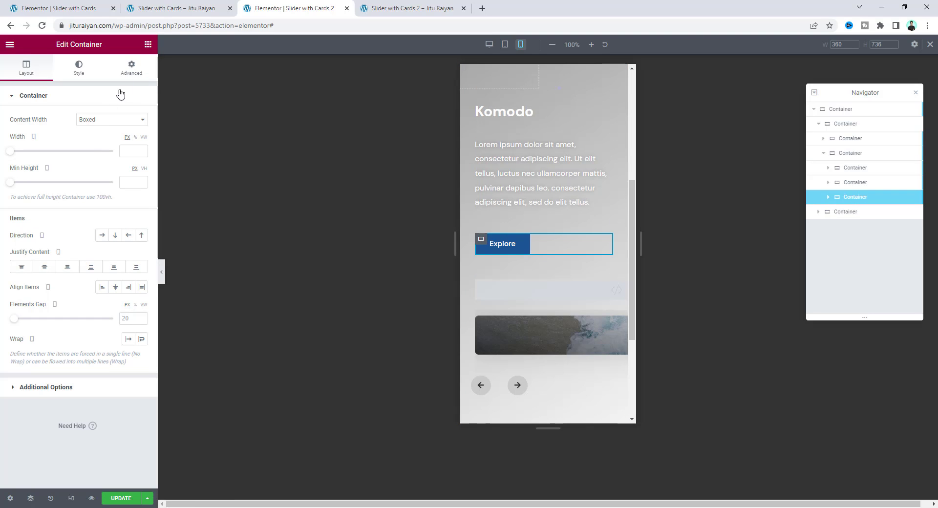
left_click(131, 74)
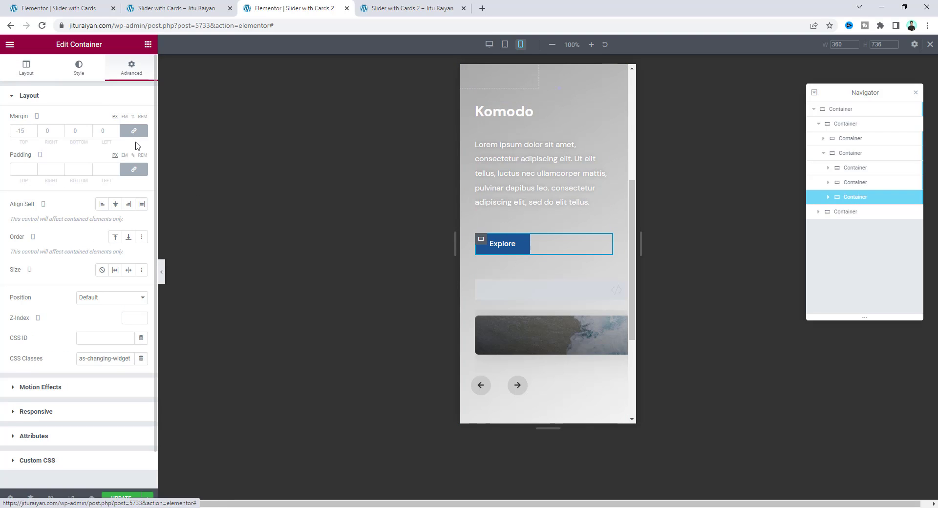
left_click(134, 131)
left_click_drag(23, 141, 30, 141)
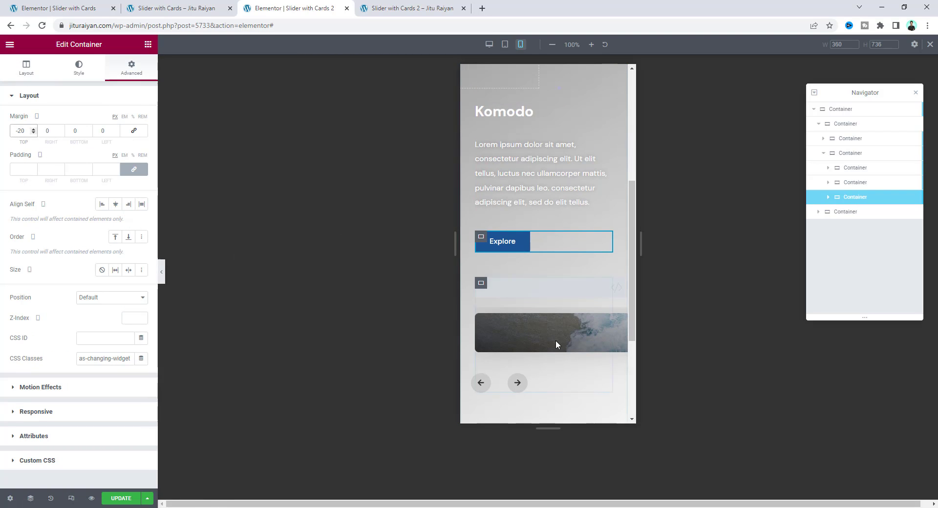
Set the Testimonial Carousel's mobile layout to 3 slides per view, 100% width and 20 space between slides.
left_click(538, 333)
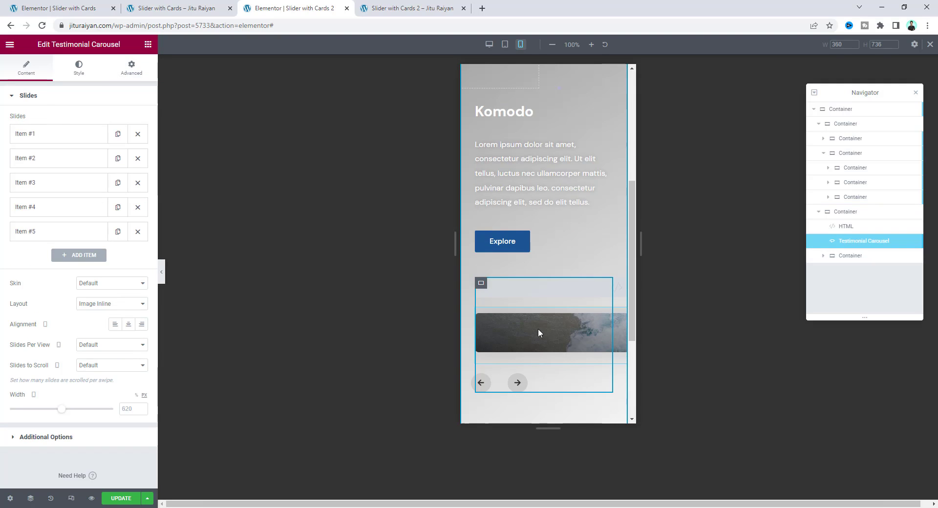
left_click(95, 345)
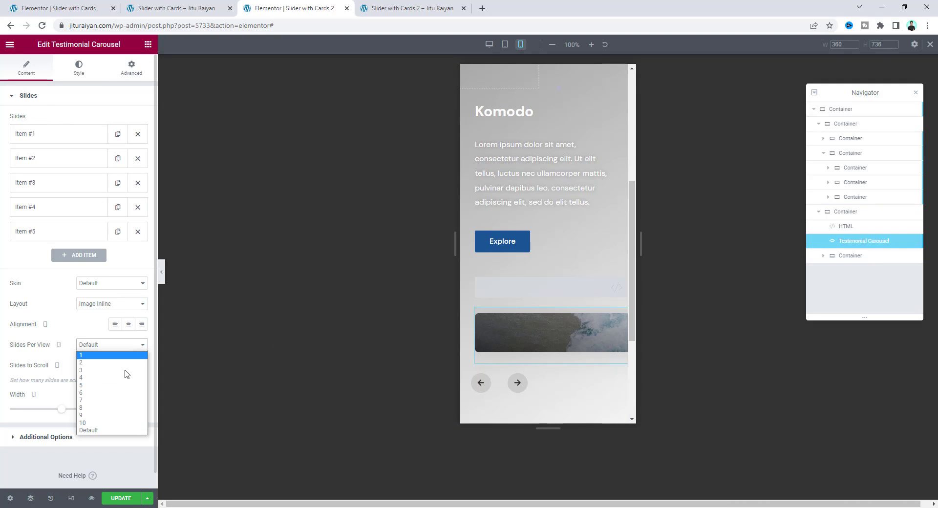
left_click(124, 371)
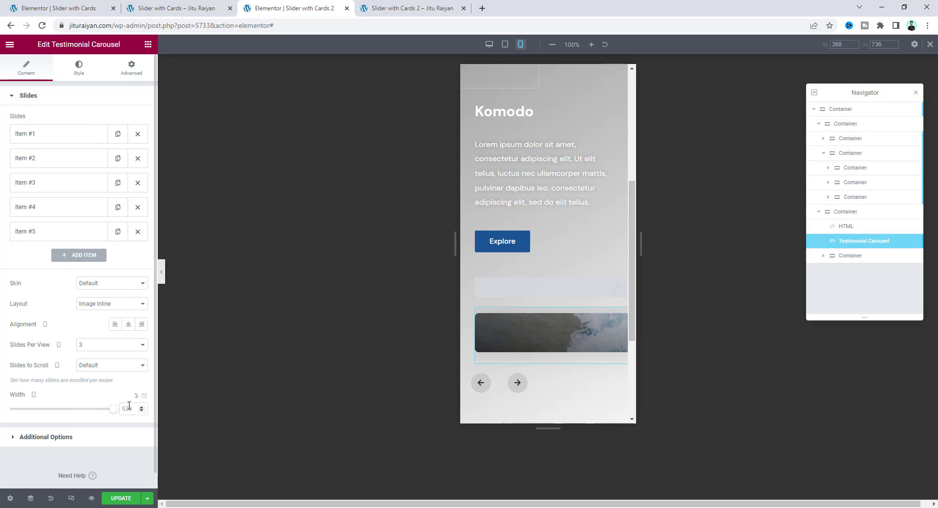
left_click(129, 407)
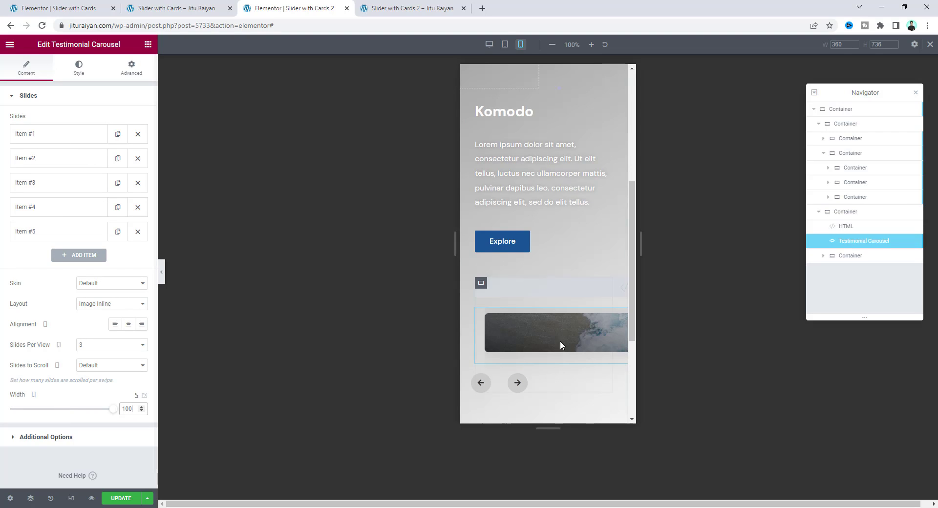
left_click(78, 69)
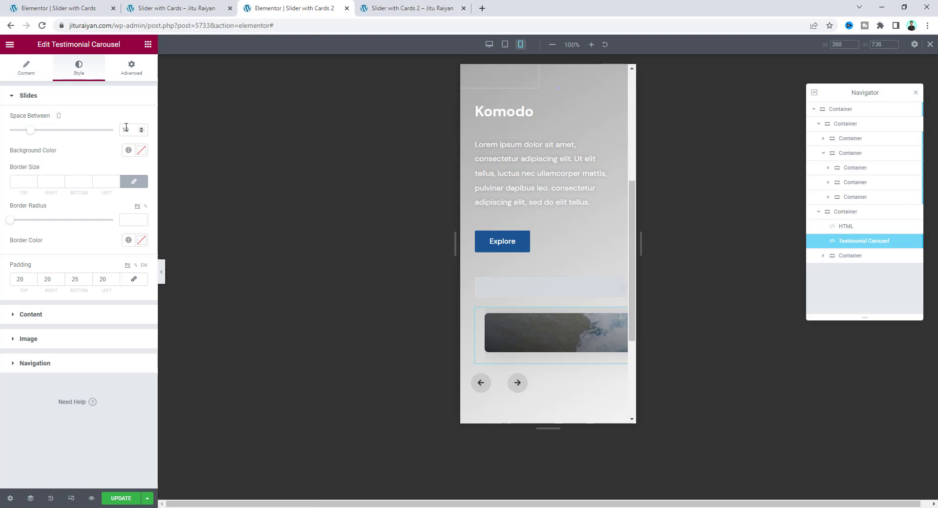
type("2")
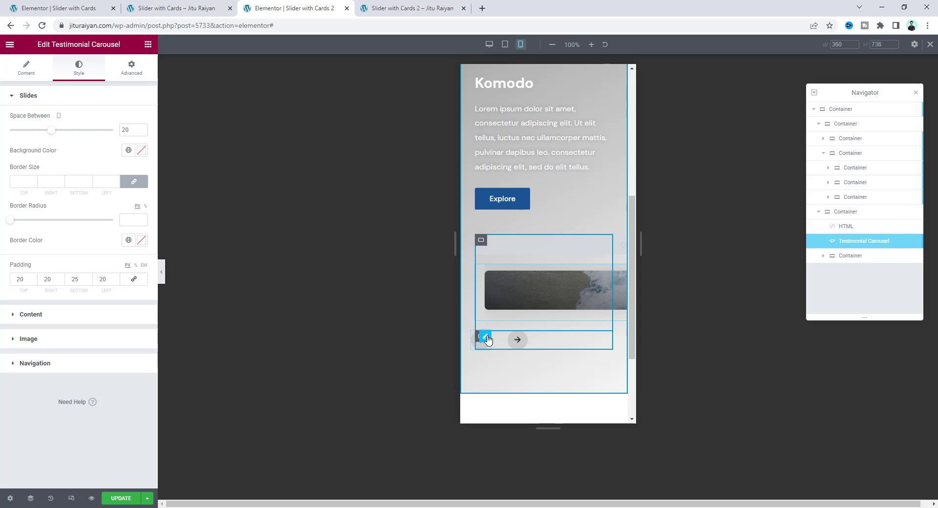
Position the previous-arrow button absolutely with a horizontal offset of 0 and a vertical offset of -105 px on mobile.
left_click(486, 338)
left_click(131, 68)
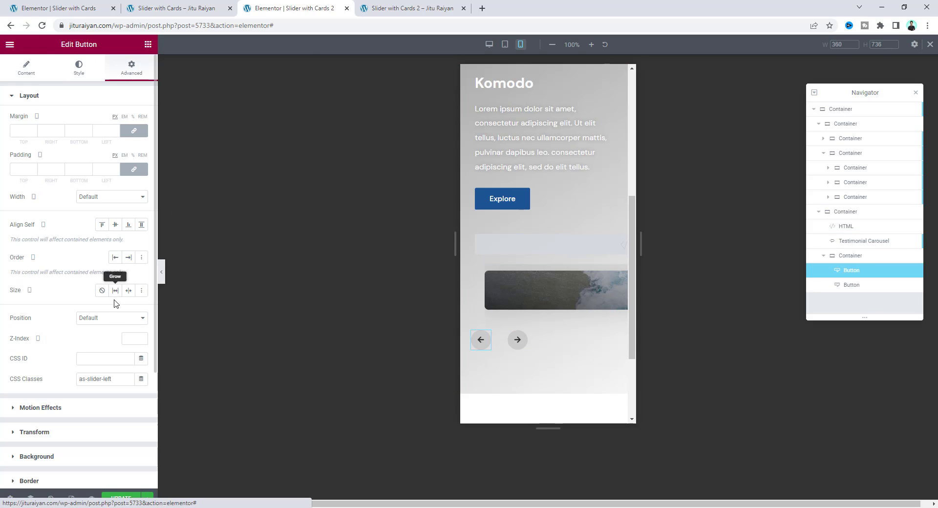
left_click(108, 318)
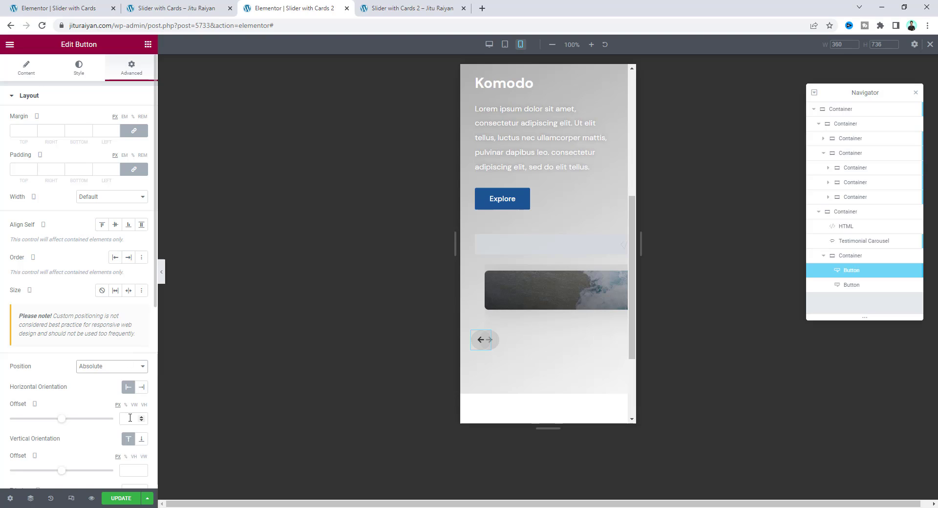
left_click(127, 417)
type("0")
left_click(132, 470)
type("-105")
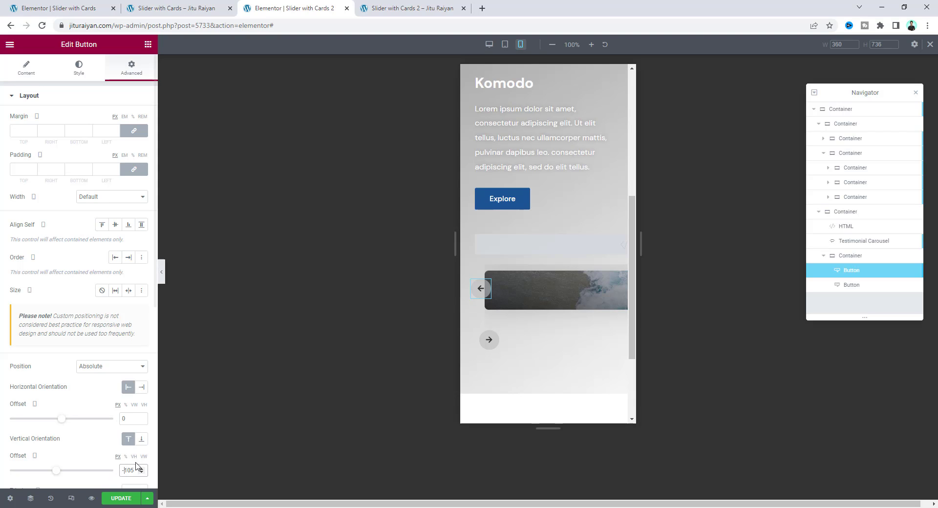
Position the next-arrow button absolutely with right orientation, a horizontal offset of 0 and a vertical offset of -105 px on mobile.
left_click(494, 337)
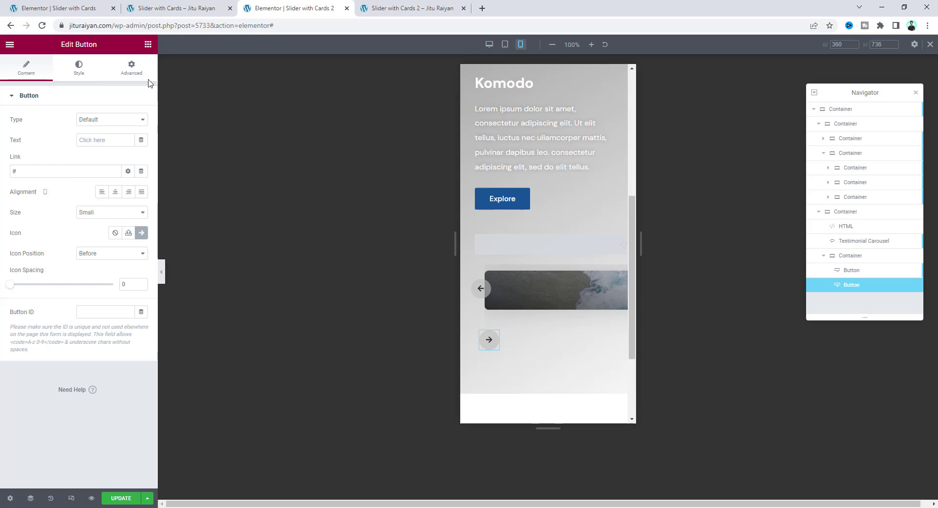
left_click(145, 75)
left_click(117, 319)
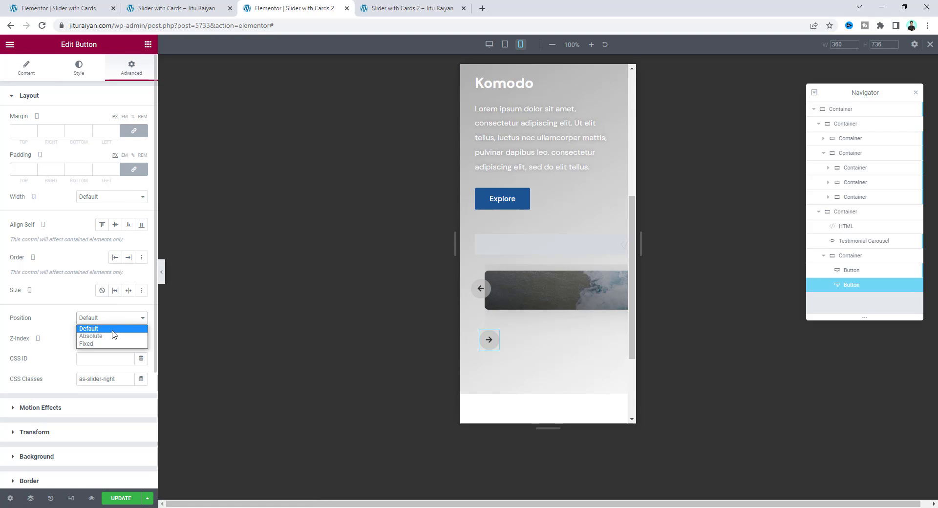
left_click(113, 328)
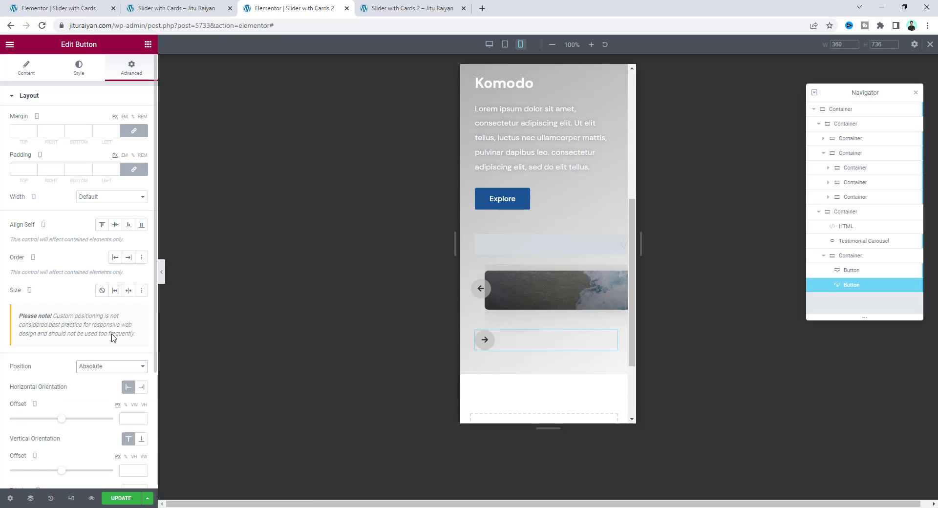
left_click(132, 470)
type("-105")
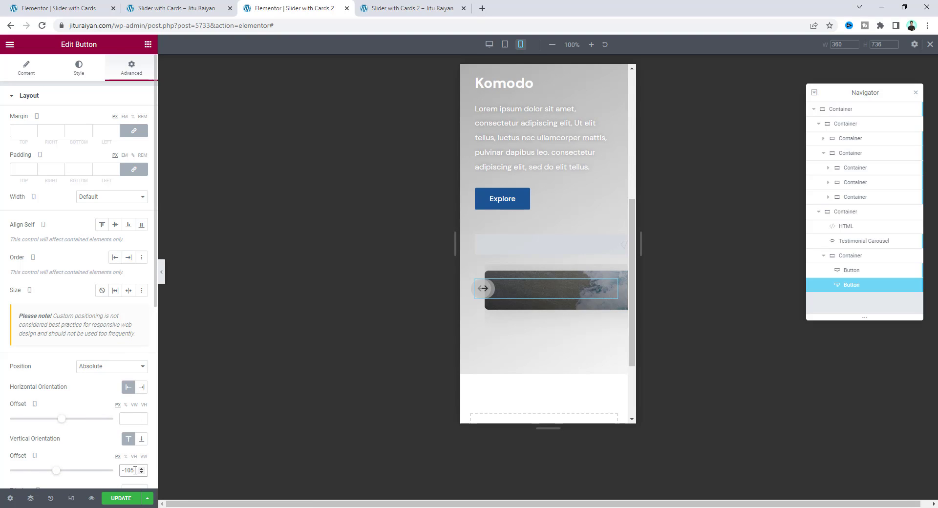
left_click(142, 389)
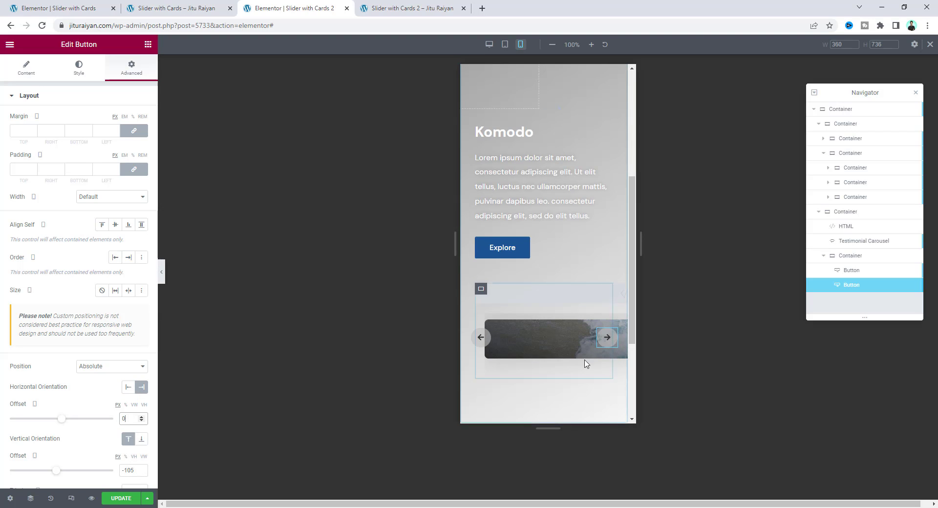
Give the dot bar container a horizontal row direction, 200 px width and 30 px minimum height on mobile.
scroll(597, 342, "up", 6)
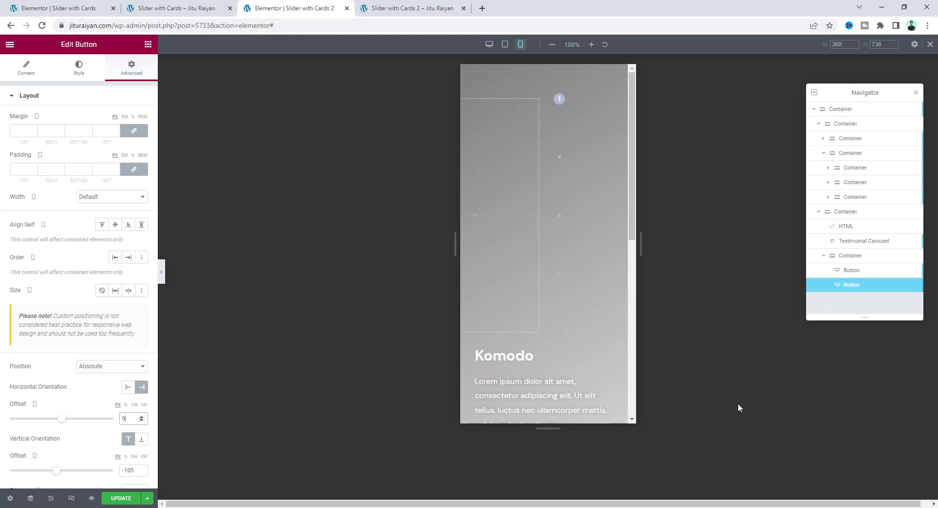
left_click(836, 140)
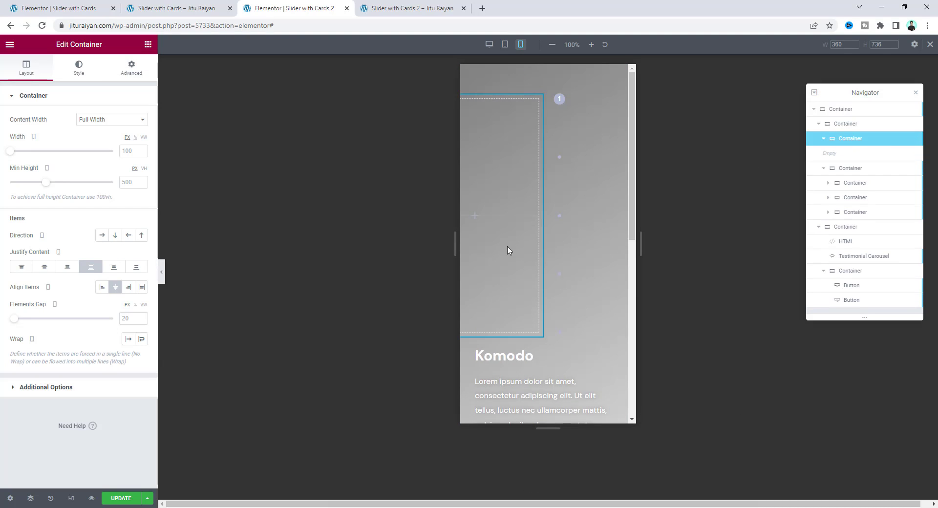
left_click(103, 235)
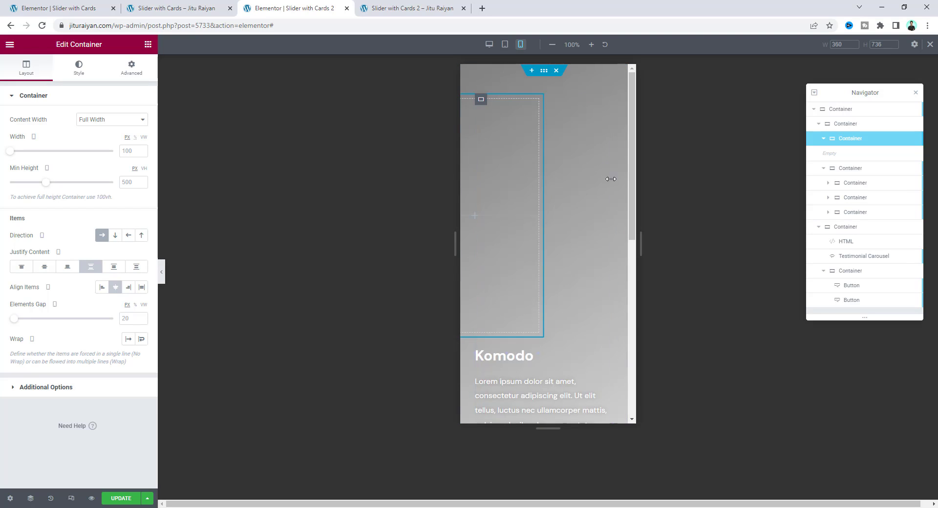
left_click(130, 152)
type("200")
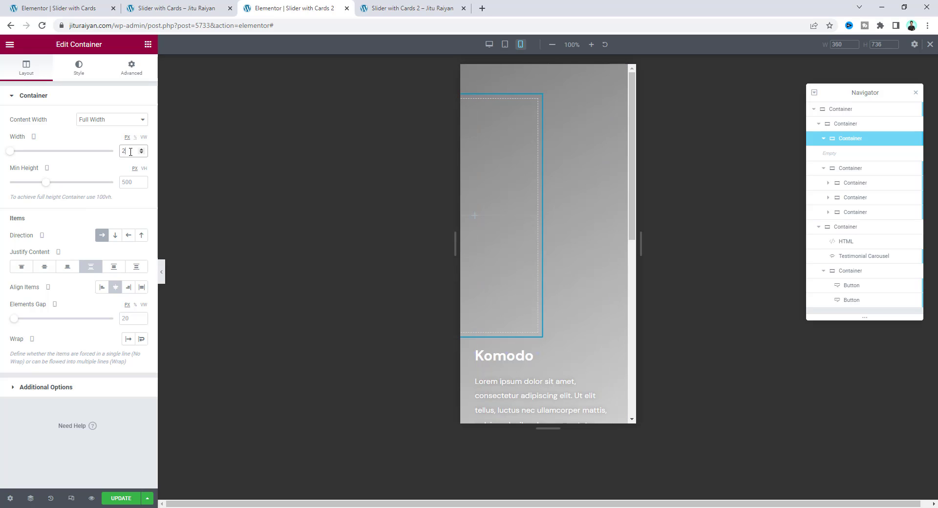
left_click(126, 183)
type("30")
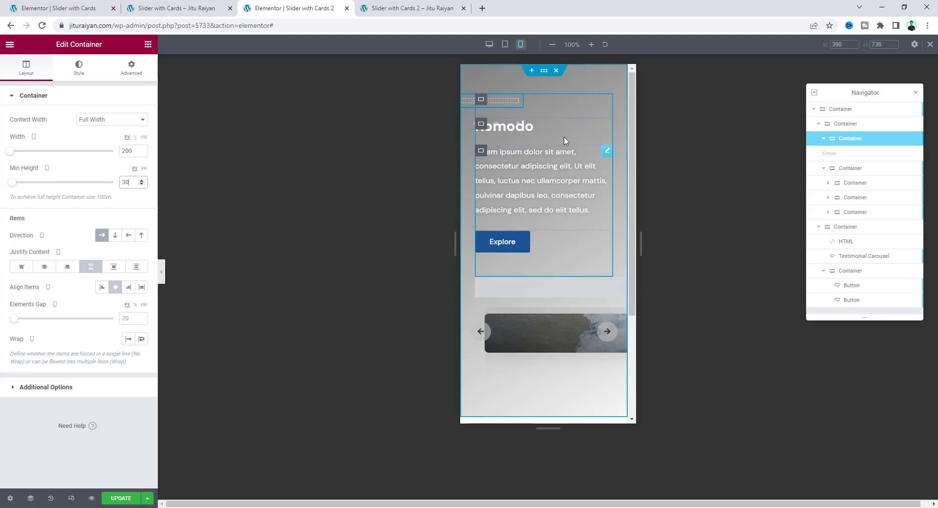
Position the dot bar container absolutely with a 50% horizontal offset, bottom vertical orientation and a -175 px vertical offset on mobile.
left_click(135, 67)
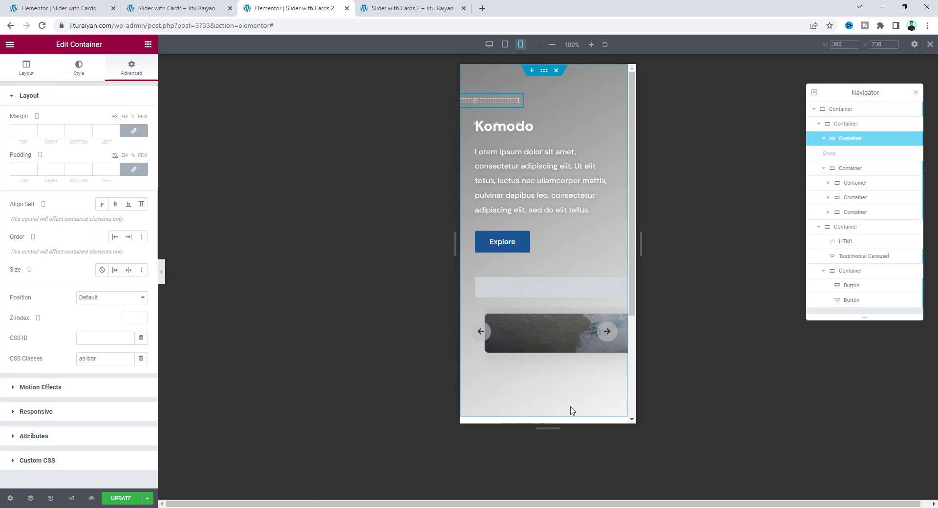
left_click(112, 297)
left_click(116, 315)
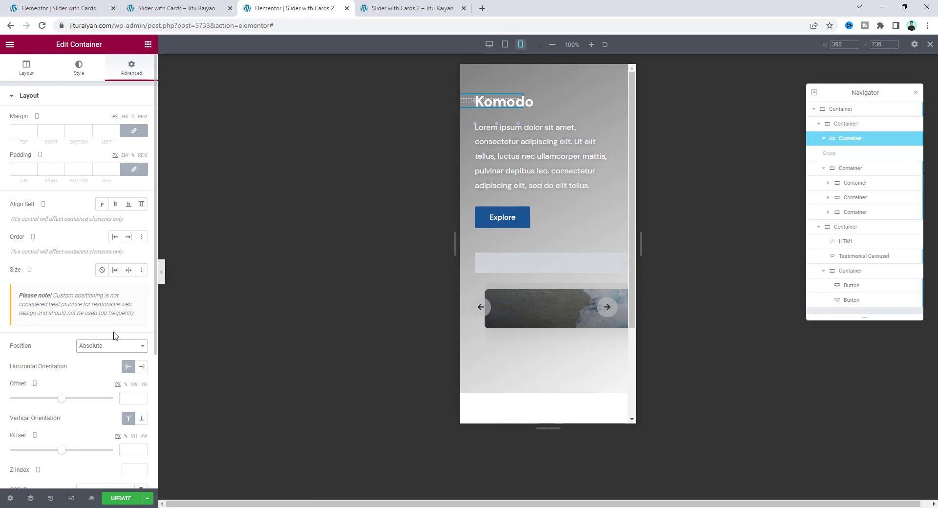
left_click(126, 385)
left_click(132, 398)
type("50")
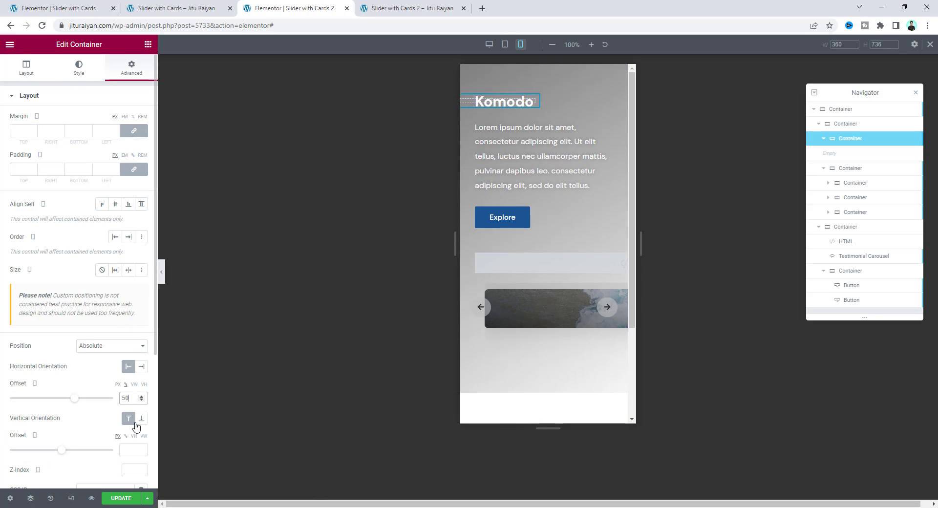
left_click(141, 418)
left_click_drag(61, 450, 52, 450)
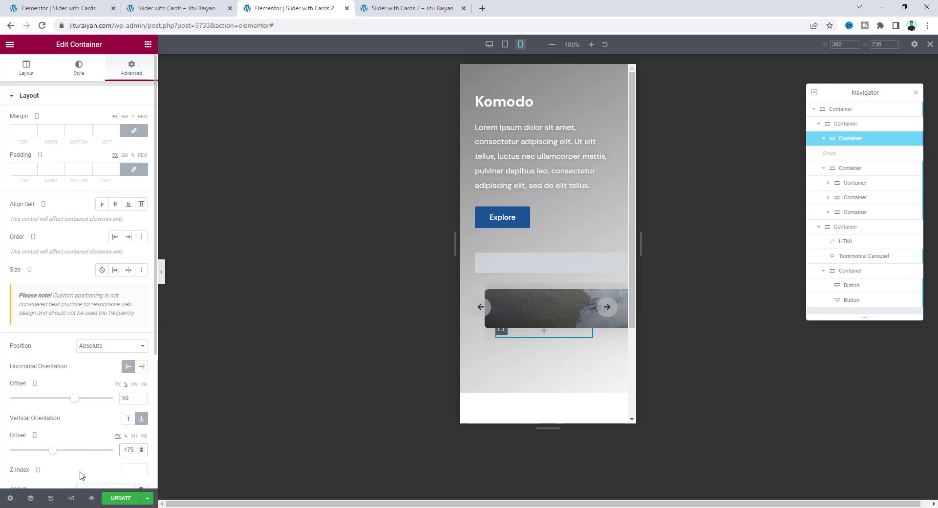
Update the page and open its live preview in the browser's developer tools at 360 px mobile width.
left_click(123, 498)
key("ctrl+Tab")
right_click(391, 166)
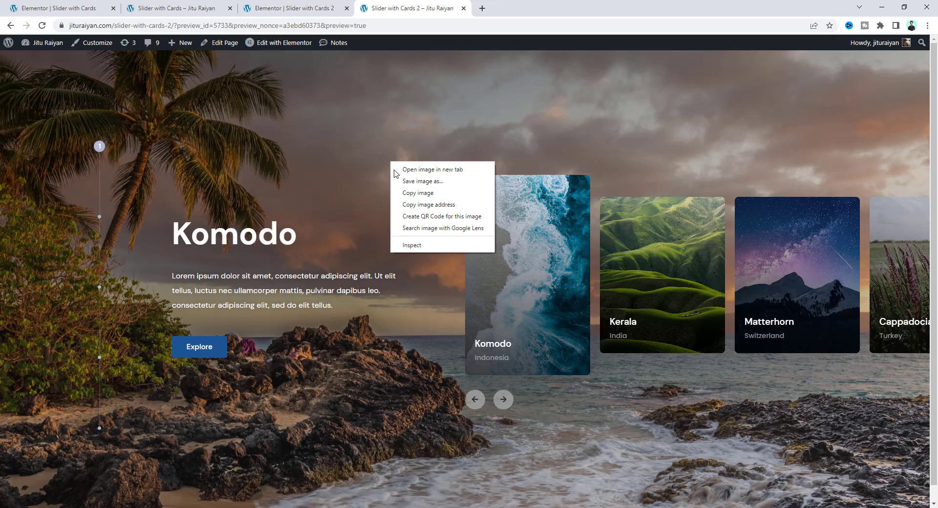
left_click(418, 243)
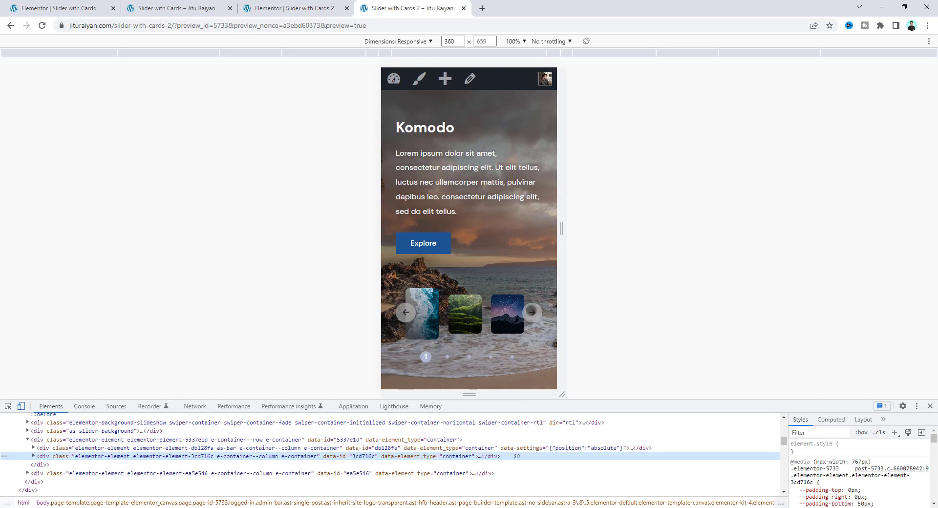
Test the mobile slider by advancing two slides and going back one with the arrow buttons.
left_click(532, 312)
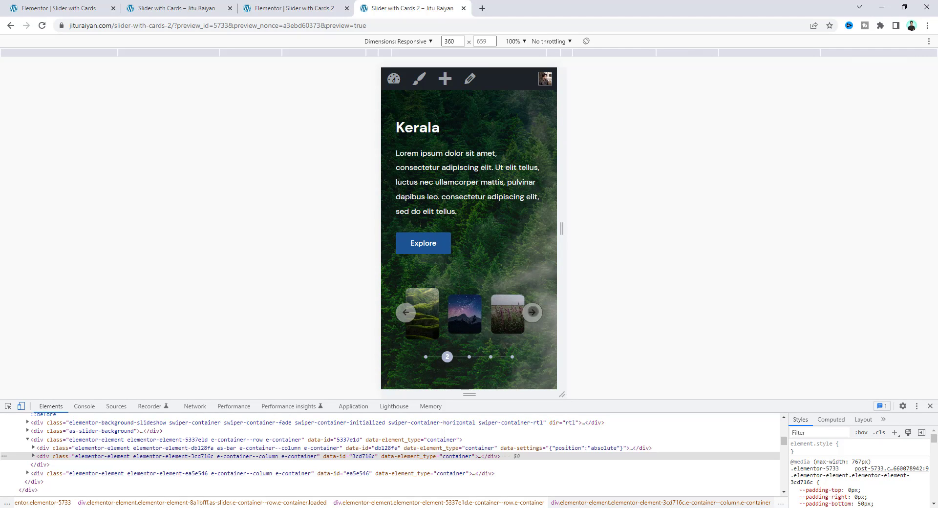
left_click(532, 312)
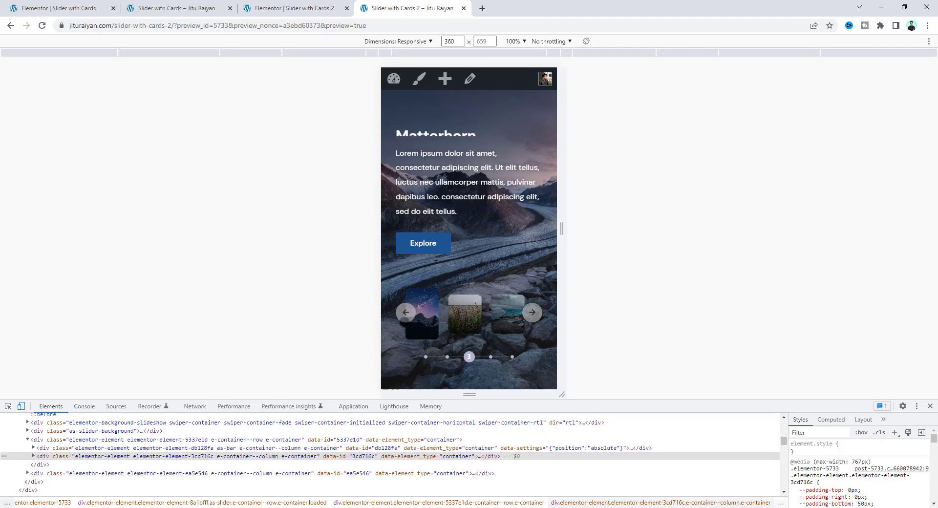
left_click(405, 311)
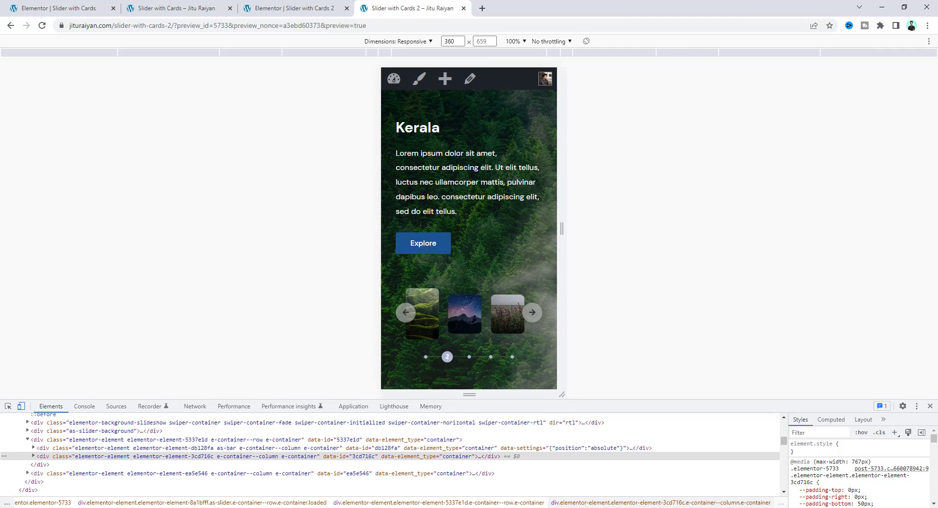